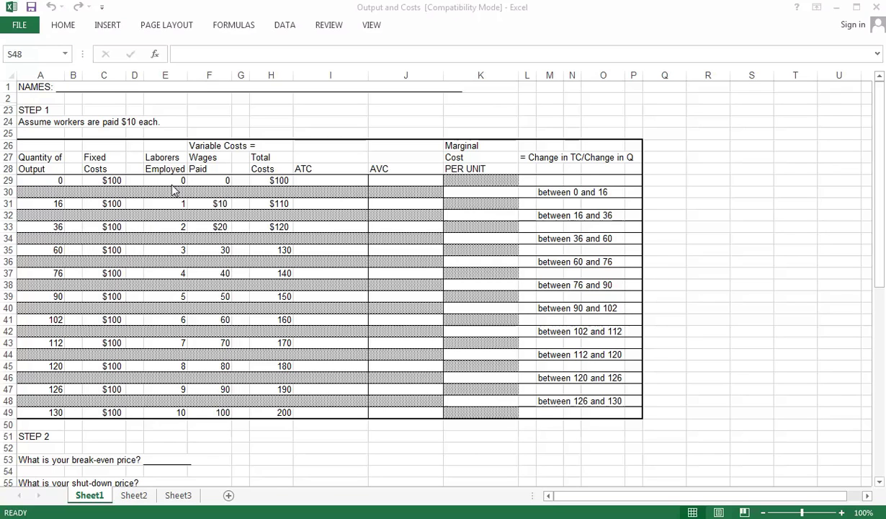
# Review the output, laborers, wages and fixed cost values in the table
pyautogui.click(53, 204)
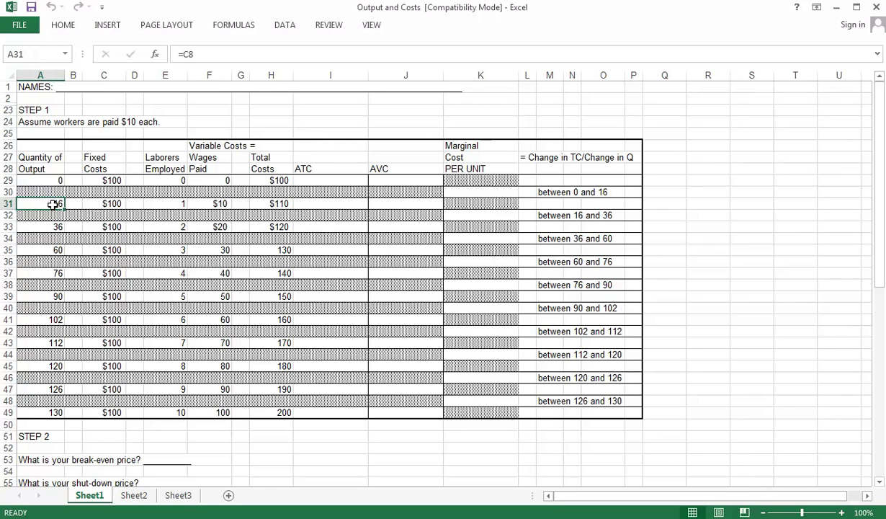
pyautogui.press('Right')
pyautogui.press('Right')
pyautogui.press('Right')
pyautogui.press('Right')
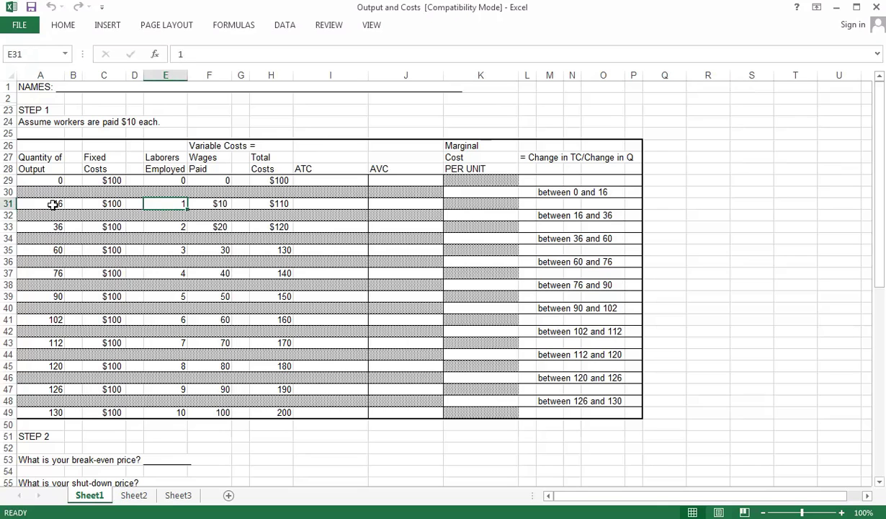
pyautogui.press('Down')
pyautogui.press('Down')
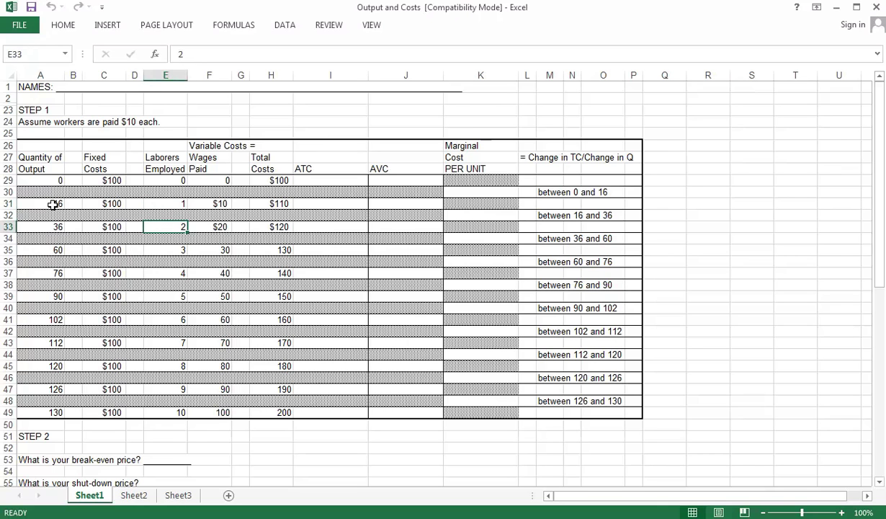
pyautogui.press('Left')
pyautogui.press('Left')
pyautogui.press('Left')
pyautogui.press('Left')
pyautogui.press('Right')
pyautogui.press('Right')
pyautogui.press('Right')
pyautogui.press('Right')
pyautogui.press('Up')
pyautogui.press('Up')
pyautogui.press('Up')
pyautogui.press('Up')
pyautogui.press('Up')
pyautogui.press('Up')
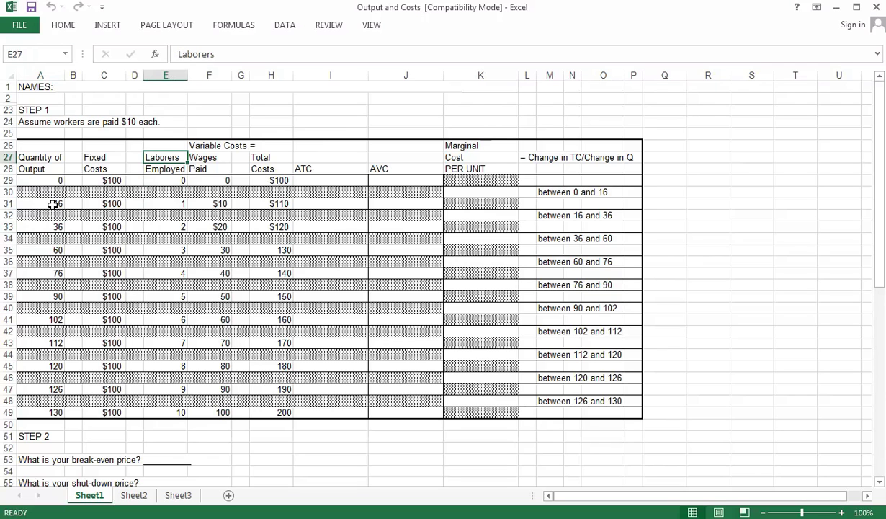
pyautogui.press('Down')
pyautogui.press('Down')
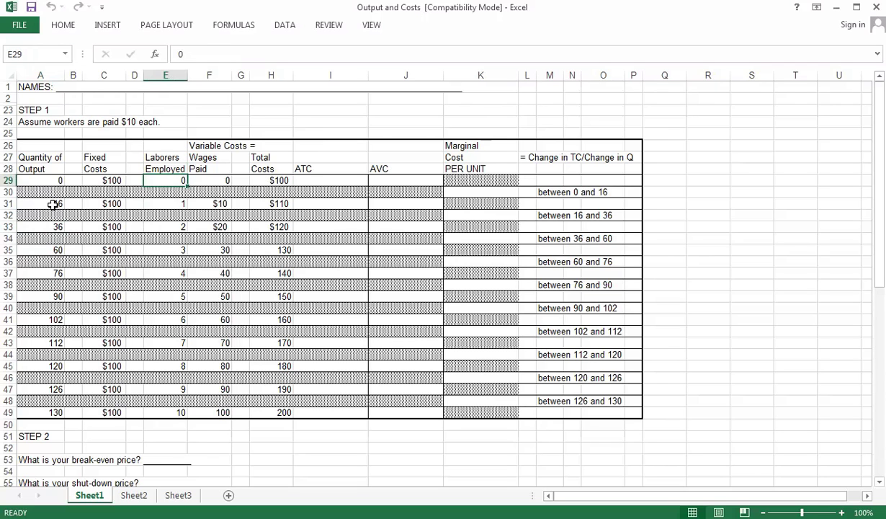
pyautogui.press('Down')
pyautogui.press('Down')
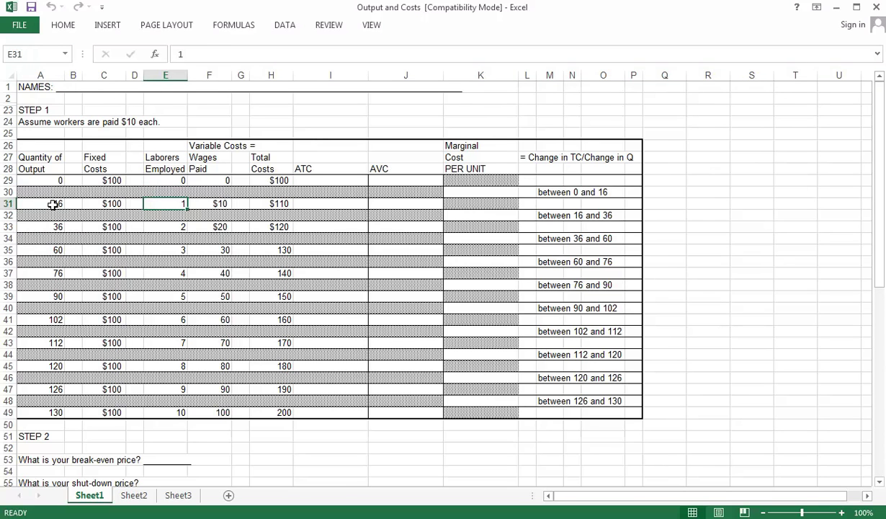
pyautogui.press('Down')
pyautogui.press('Down')
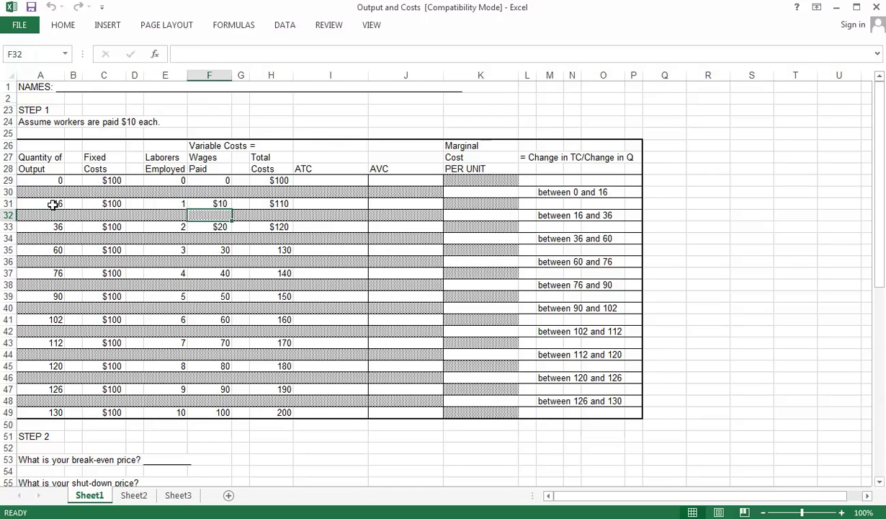
pyautogui.press('Right')
pyautogui.press('Down')
pyautogui.press('Down')
pyautogui.press('Left')
pyautogui.press('Right')
pyautogui.press('Down')
pyautogui.press('Down')
pyautogui.press('Left')
pyautogui.press('Left')
pyautogui.press('Right')
pyautogui.press('Right')
pyautogui.press('Down')
pyautogui.press('Down')
pyautogui.press('Left')
pyautogui.press('Down')
pyautogui.press('Down')
pyautogui.press('Right')
pyautogui.press('Down')
pyautogui.press('Down')
pyautogui.press('Left')
pyautogui.press('Right')
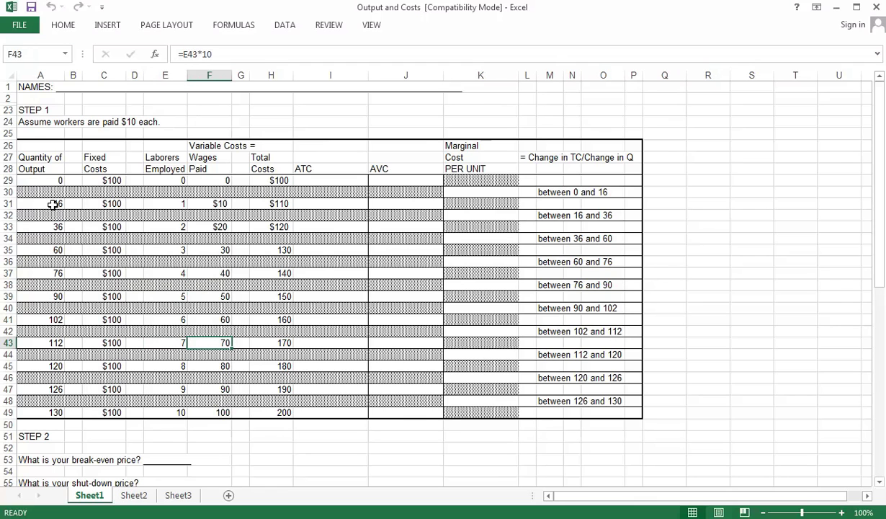
pyautogui.press('Up')
pyautogui.press('Up')
pyautogui.press('Up')
pyautogui.press('Up')
pyautogui.press('Up')
pyautogui.press('Up')
pyautogui.press('Up')
pyautogui.press('Up')
pyautogui.press('Up')
pyautogui.press('Up')
pyautogui.press('Up')
pyautogui.press('Up')
pyautogui.press('Up')
pyautogui.press('Up')
pyautogui.press('Left')
pyautogui.press('Left')
pyautogui.press('Left')
pyautogui.press('Left')
pyautogui.press('Left')
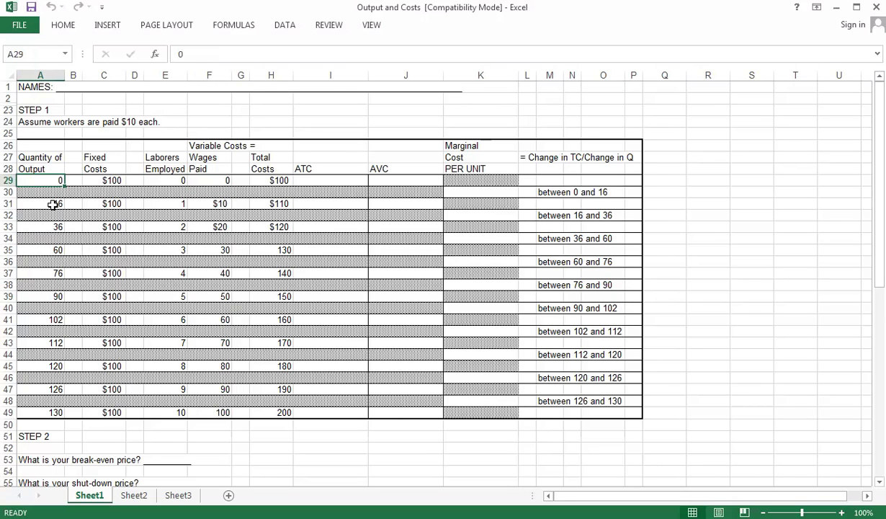
pyautogui.click(153, 177)
pyautogui.click(207, 178)
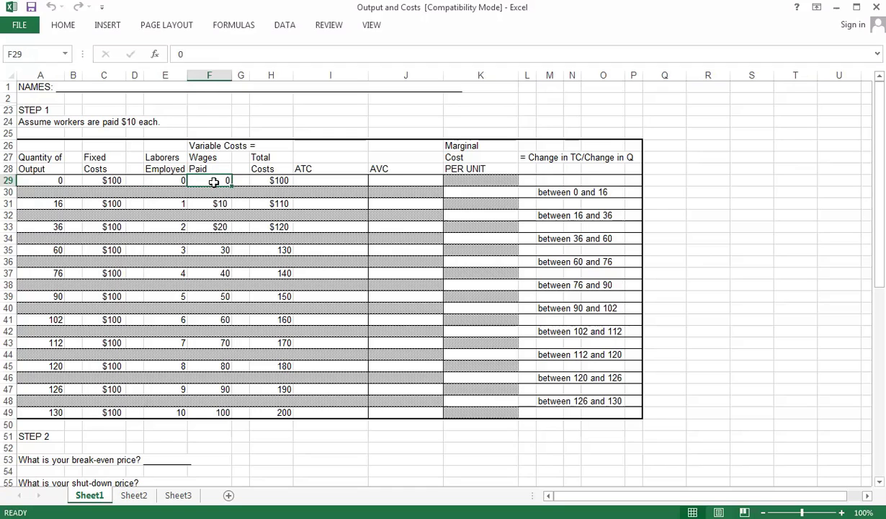
pyautogui.click(112, 178)
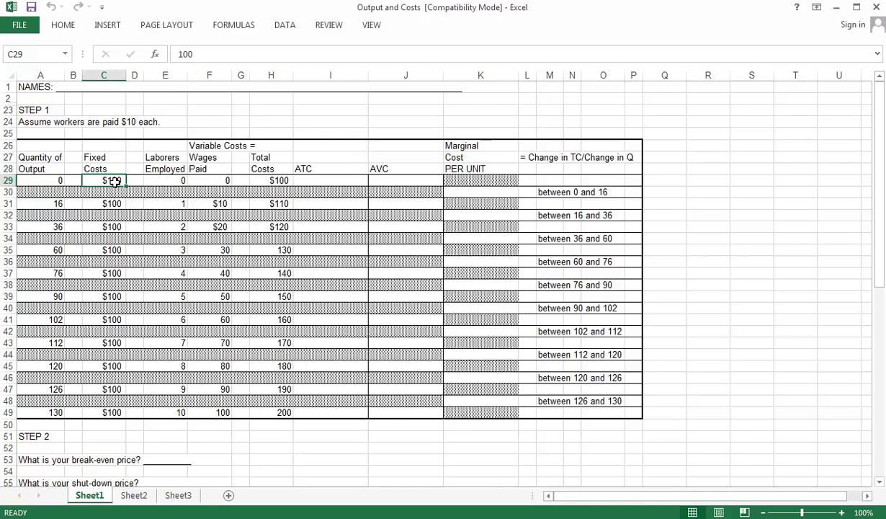
# Enter =C29+F29 in H29 for the zero-output total cost
pyautogui.click(257, 179)
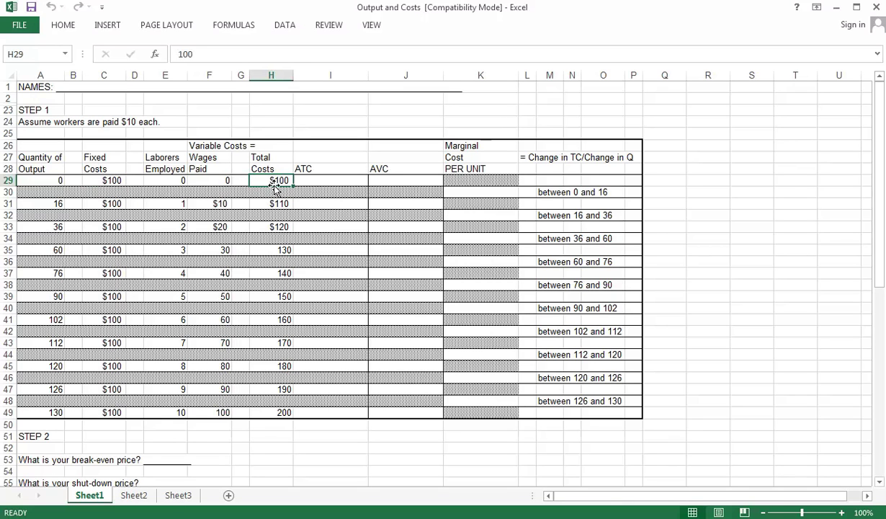
pyautogui.write('=')
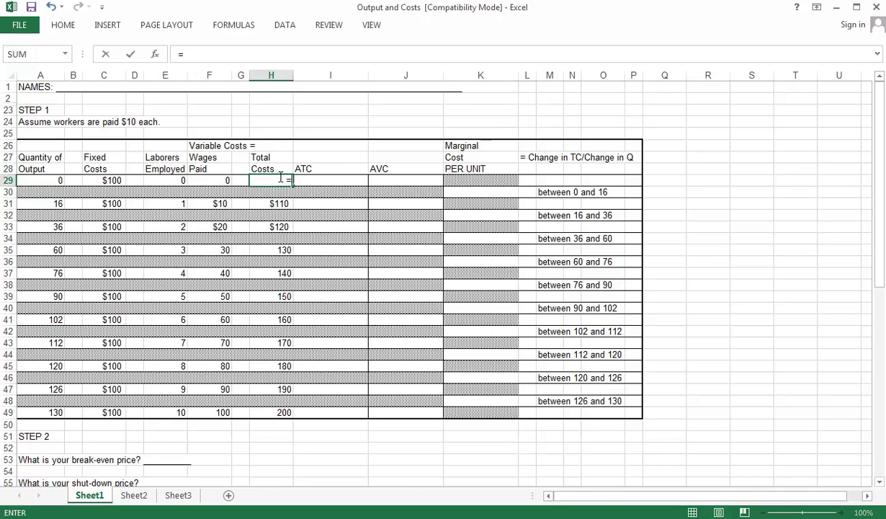
pyautogui.click(118, 182)
pyautogui.write('+')
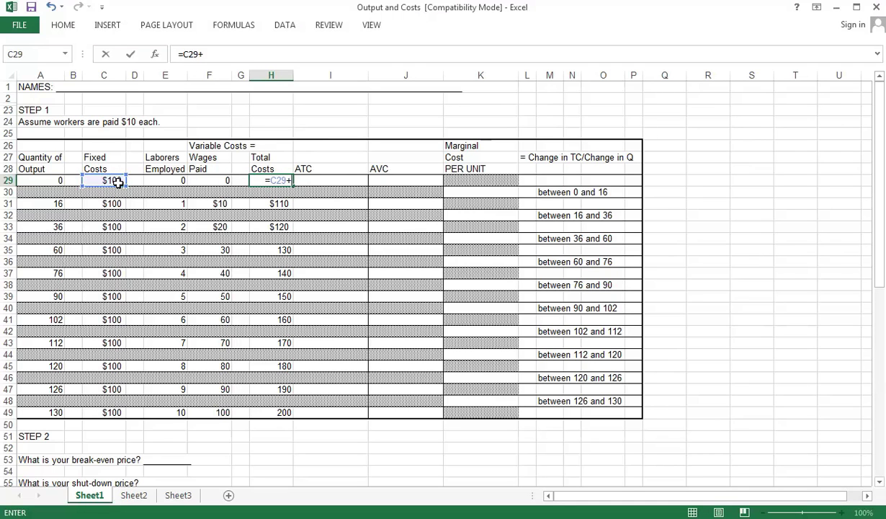
pyautogui.click(201, 181)
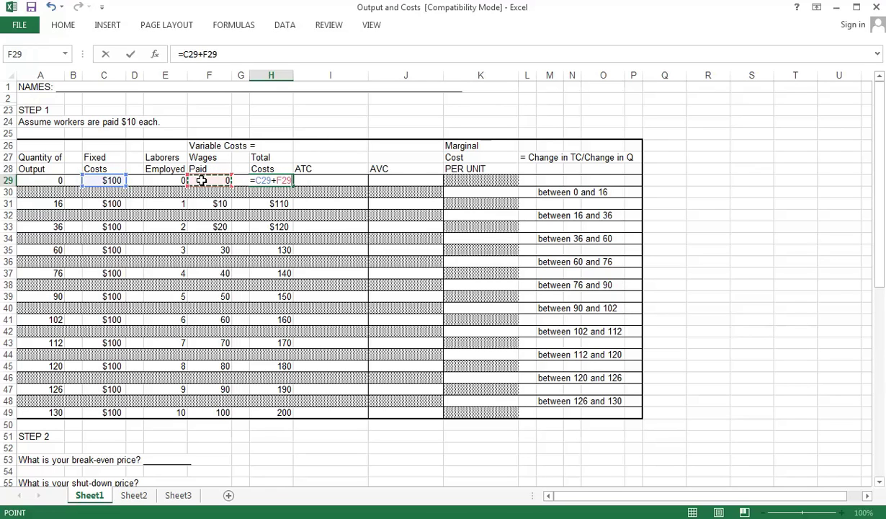
pyautogui.press('Return')
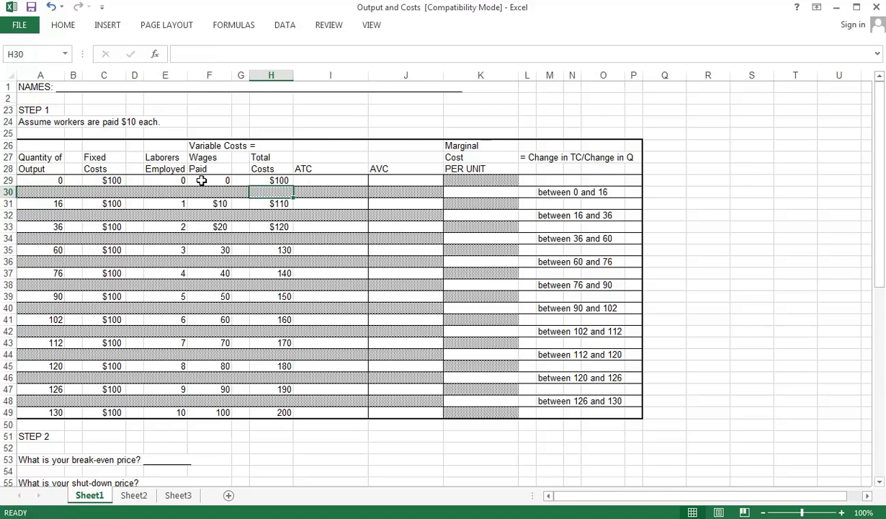
# Enter =C31+F31 in H31 for the output-16 total cost
pyautogui.press('Down')
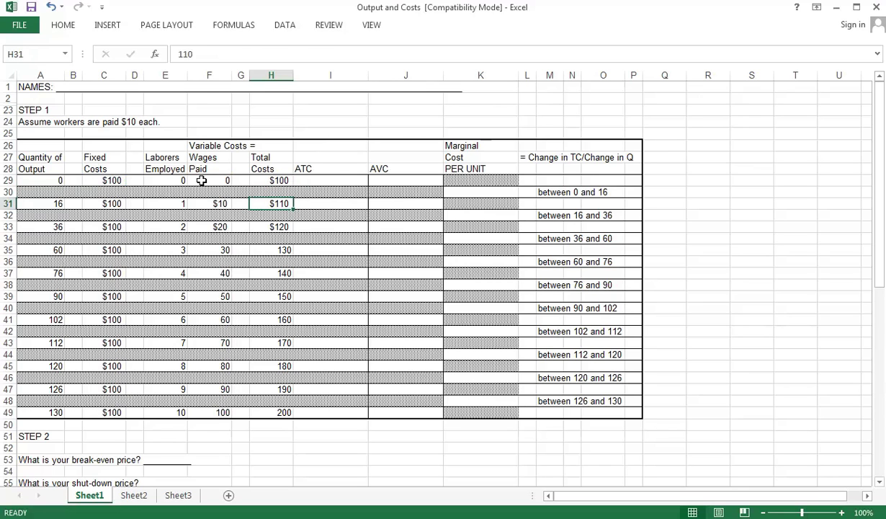
pyautogui.press('Left')
pyautogui.press('Left')
pyautogui.press('Left')
pyautogui.press('Right')
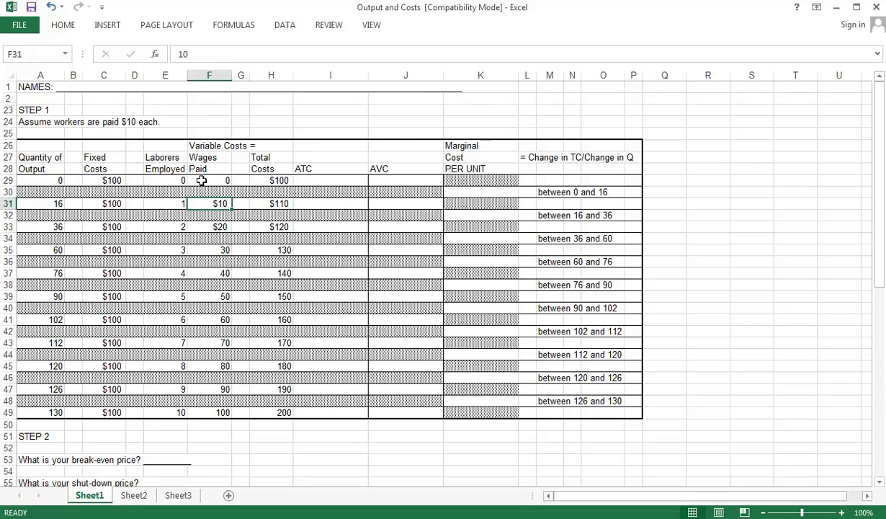
pyautogui.press('Right')
pyautogui.press('Right')
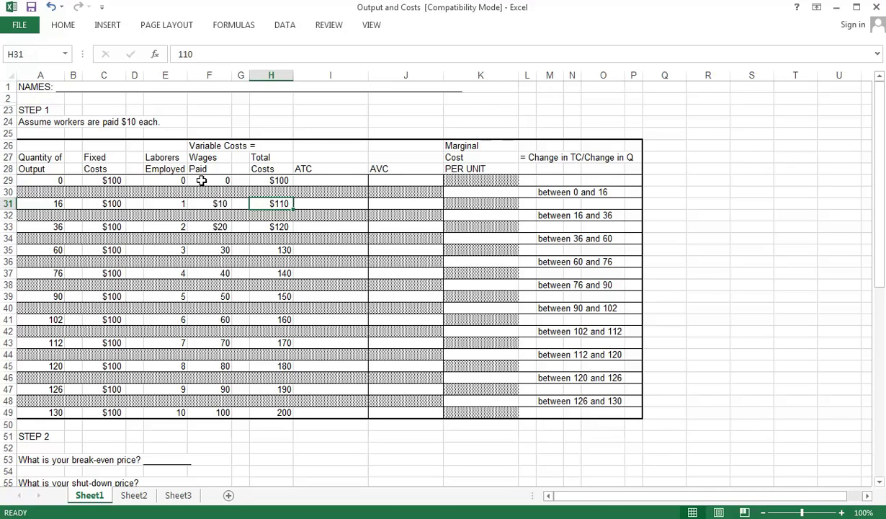
pyautogui.write('=')
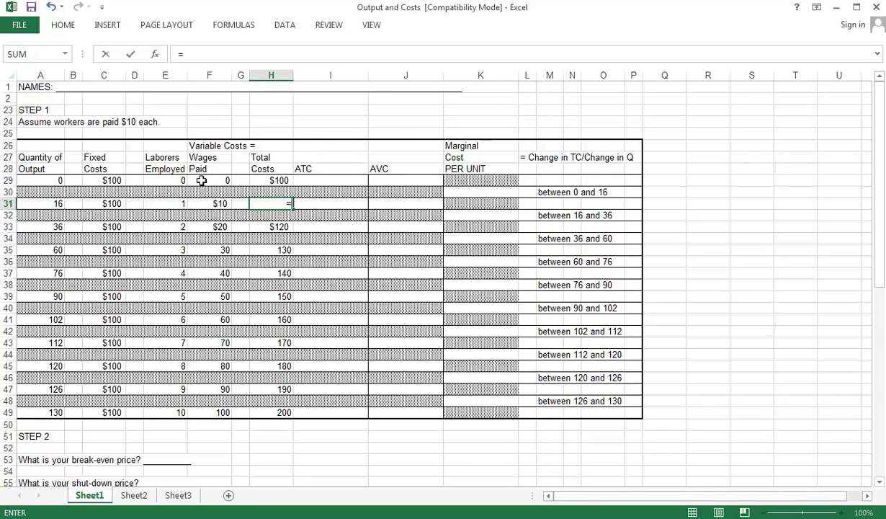
pyautogui.click(115, 203)
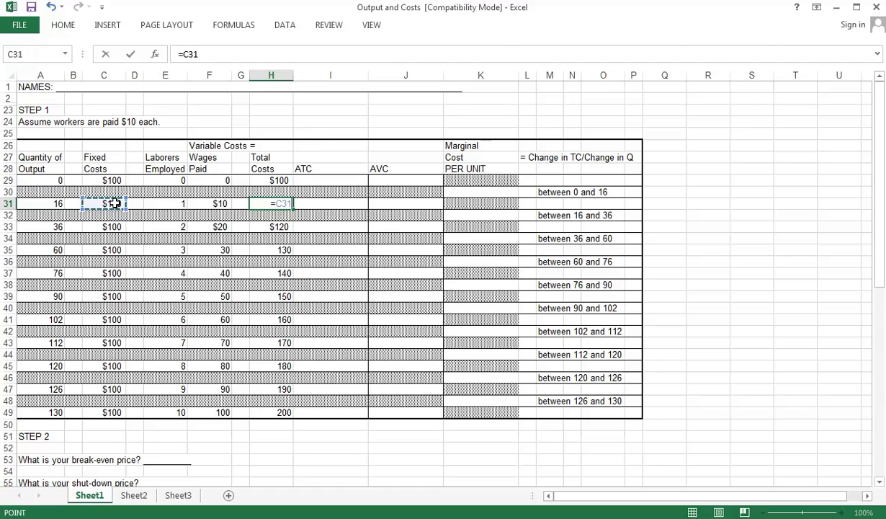
pyautogui.write('+')
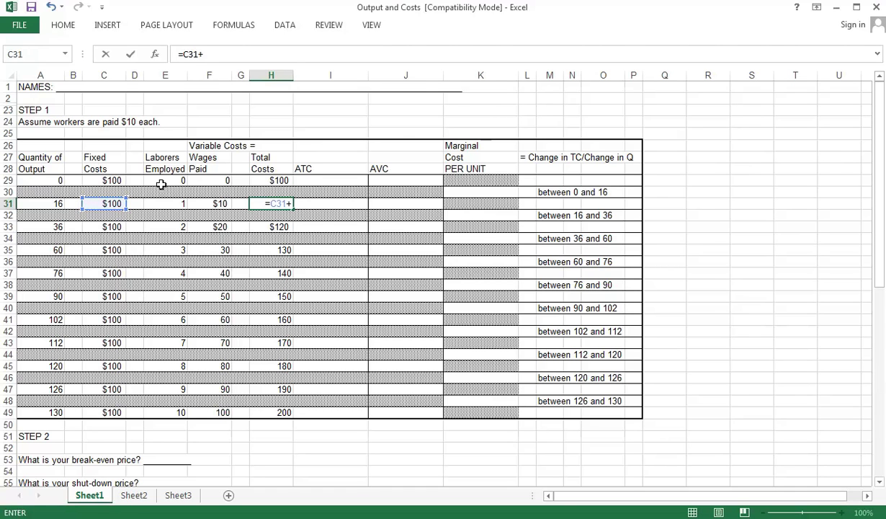
pyautogui.click(205, 204)
pyautogui.press('Return')
pyautogui.press('Up')
# Copy the H31 formula into H33, H35 through H49 so totals reach $200
pyautogui.hotkey('ctrl', 'c')
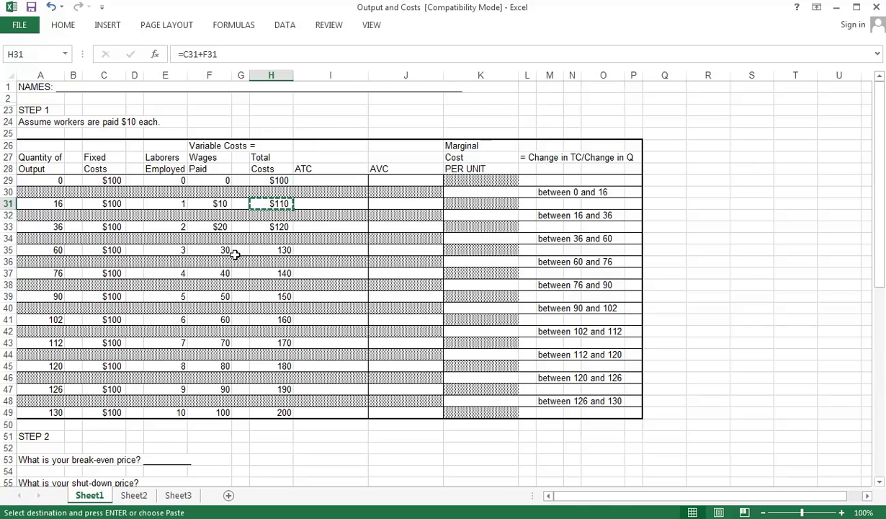
pyautogui.click(273, 225)
pyautogui.keyDown('ctrl'); pyautogui.click(279, 251); pyautogui.keyUp('ctrl')
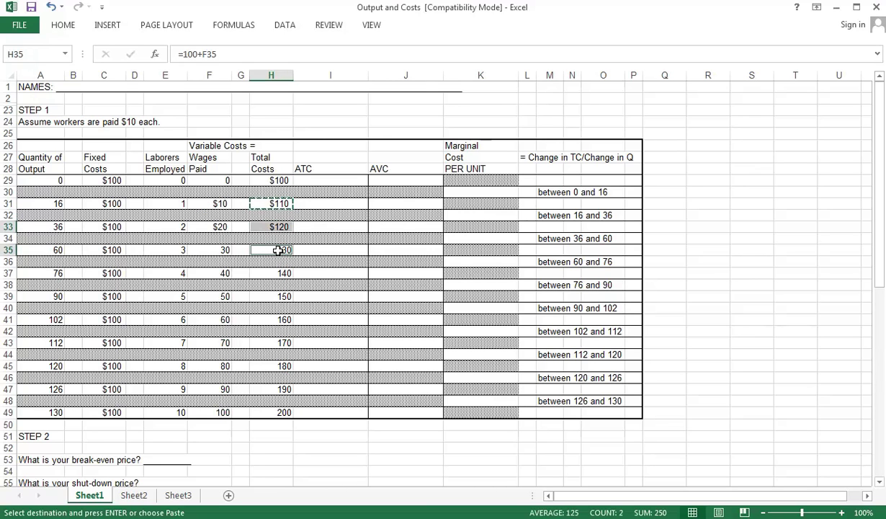
pyautogui.keyDown('ctrl'); pyautogui.click(277, 273); pyautogui.keyUp('ctrl')
pyautogui.keyDown('ctrl'); pyautogui.click(277, 295); pyautogui.keyUp('ctrl')
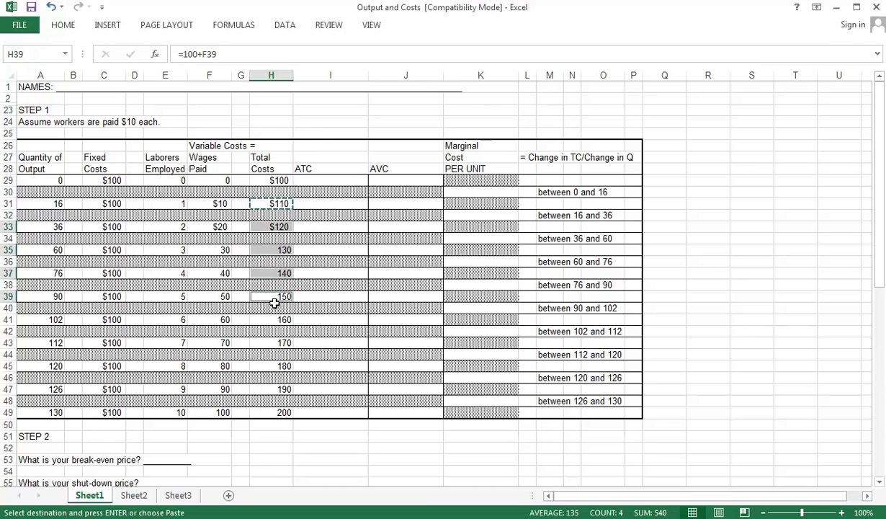
pyautogui.keyDown('ctrl'); pyautogui.click(277, 318); pyautogui.keyUp('ctrl')
pyautogui.keyDown('ctrl'); pyautogui.click(276, 342); pyautogui.keyUp('ctrl')
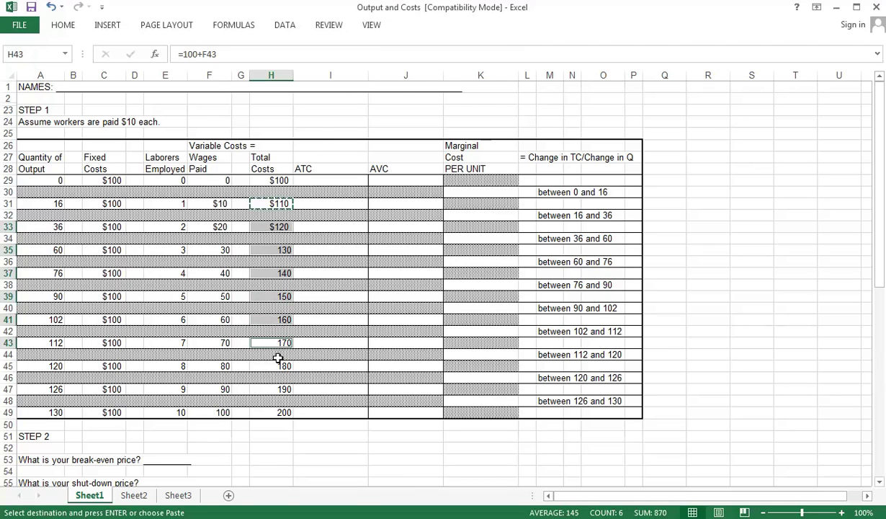
pyautogui.keyDown('ctrl'); pyautogui.click(278, 367); pyautogui.keyUp('ctrl')
pyautogui.keyDown('ctrl'); pyautogui.click(277, 390); pyautogui.keyUp('ctrl')
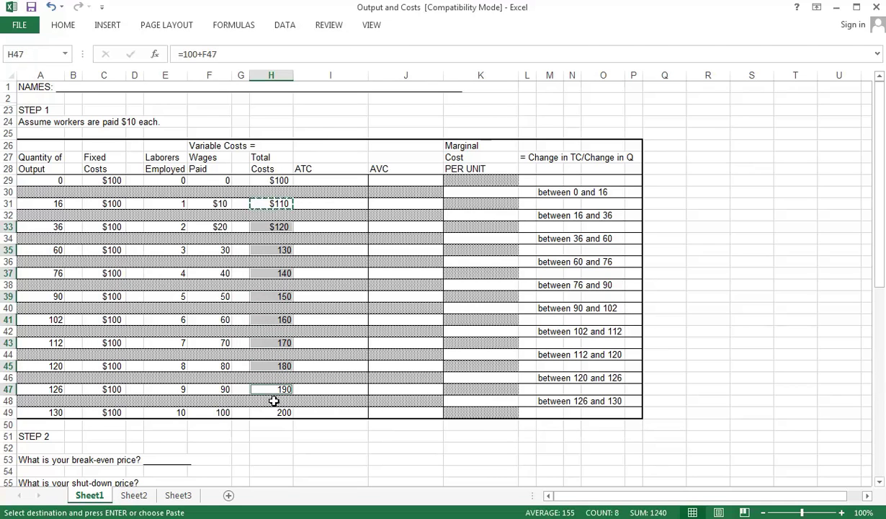
pyautogui.keyDown('ctrl'); pyautogui.click(276, 412); pyautogui.keyUp('ctrl')
pyautogui.hotkey('ctrl', 'v')
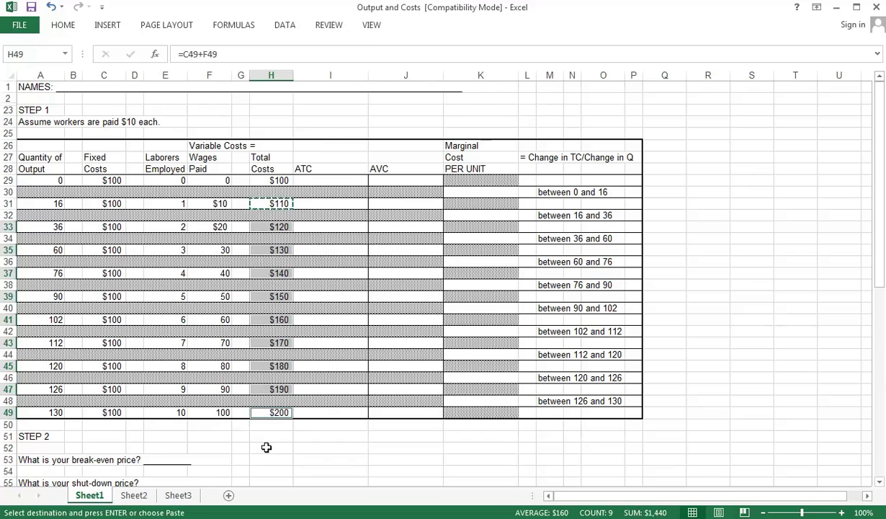
pyautogui.click(269, 437)
pyautogui.press('Escape')
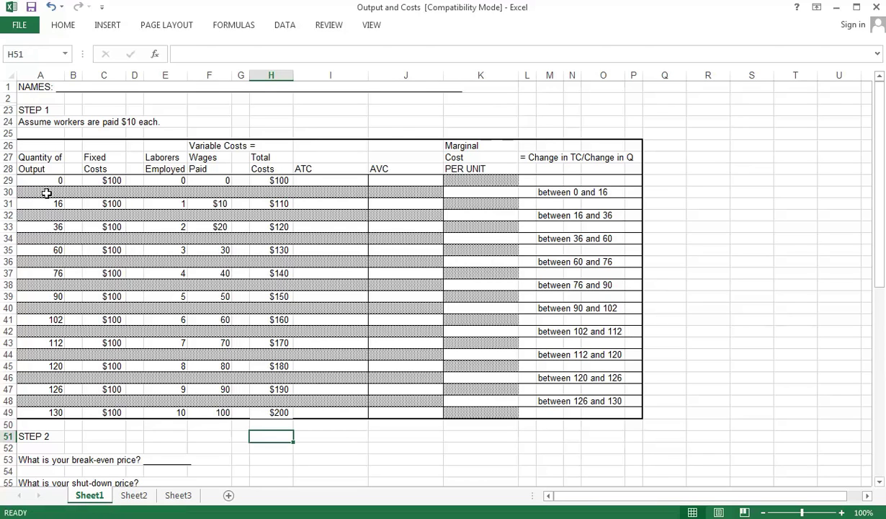
pyautogui.click(477, 195)
pyautogui.click(477, 215)
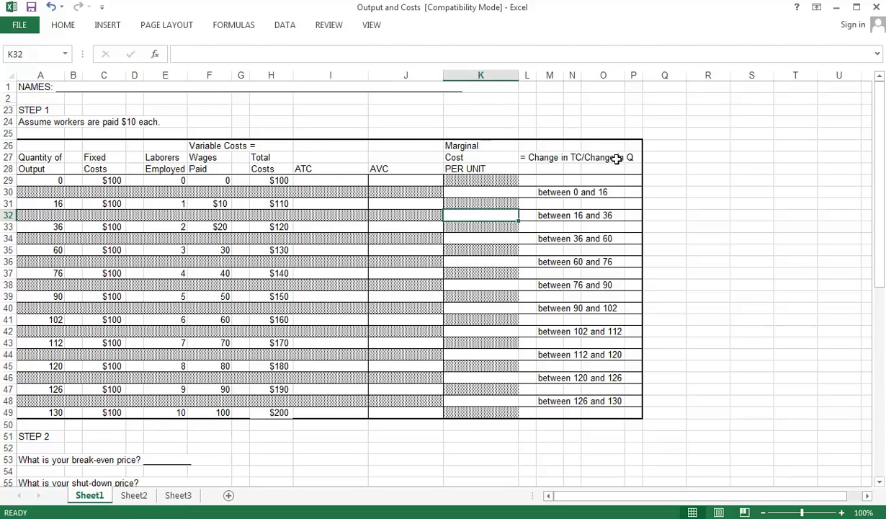
pyautogui.click(321, 181)
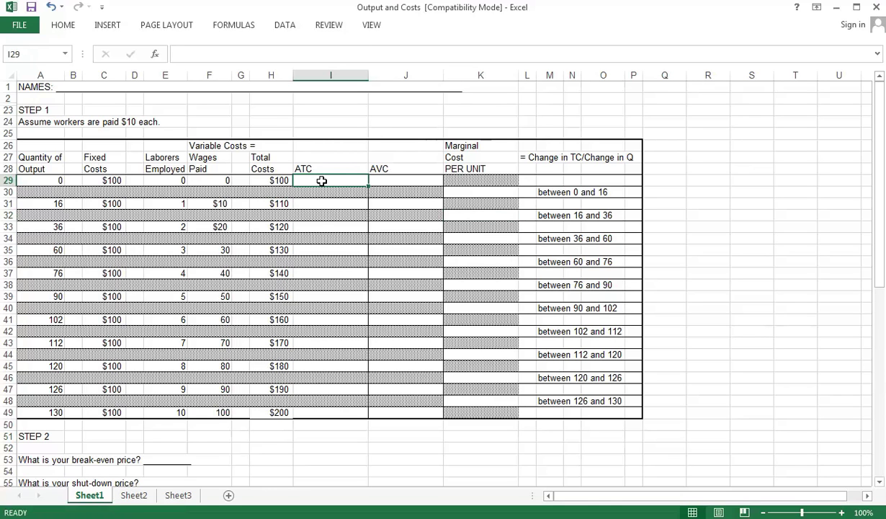
# Enter =H29/A29 in I29, giving #DIV/0! at zero output
pyautogui.write('=')
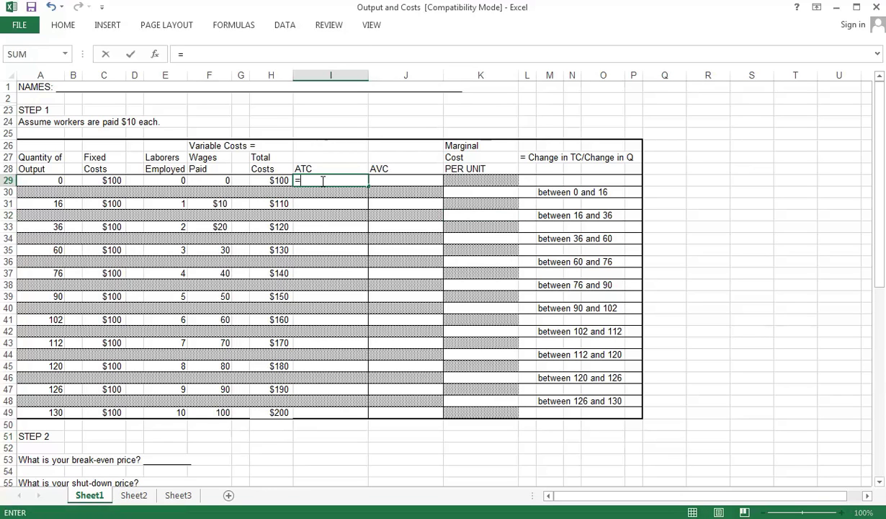
pyautogui.click(281, 181)
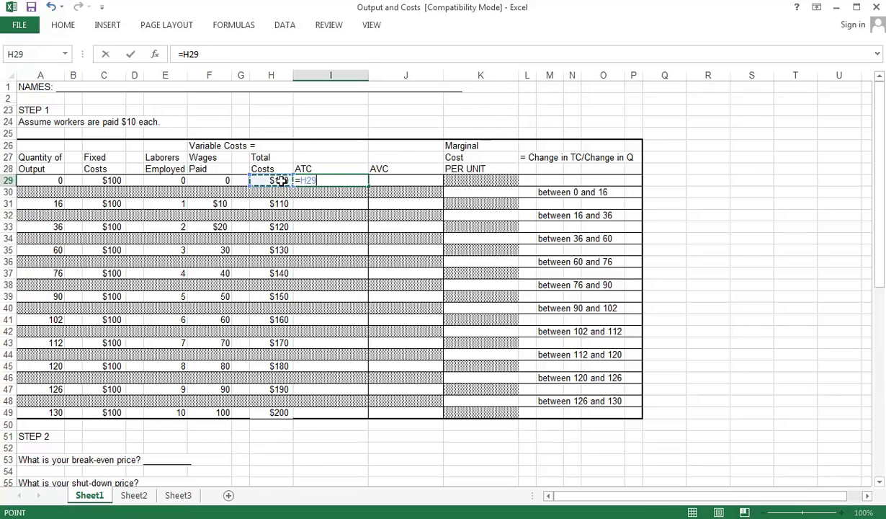
pyautogui.write('/')
pyautogui.click(56, 181)
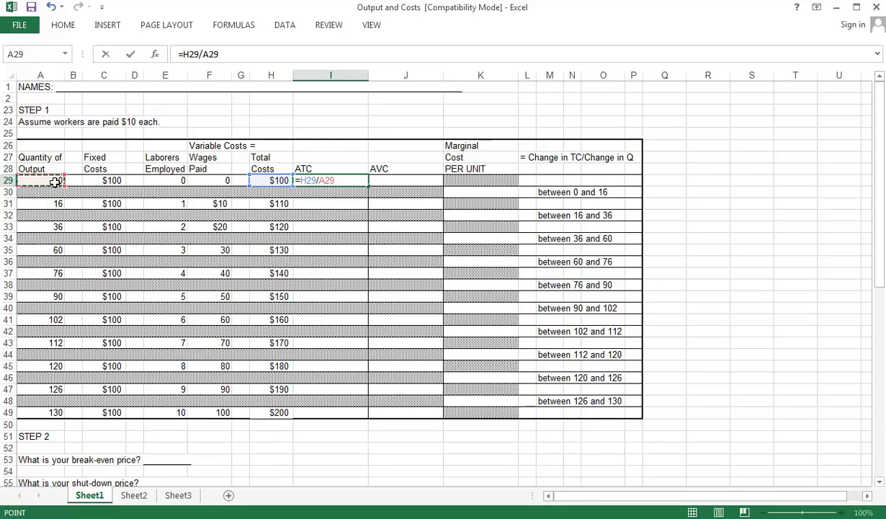
pyautogui.press('Return')
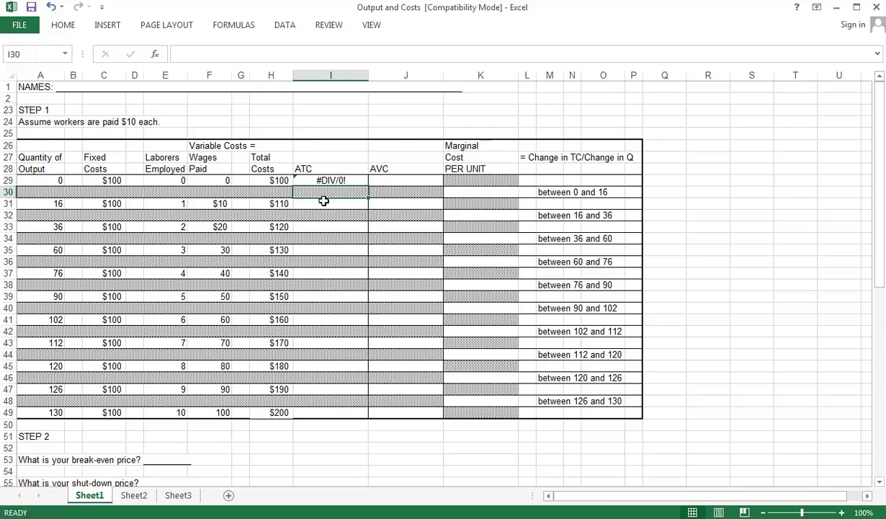
# Enter =H31/A31 in I31 for the ATC at output 16
pyautogui.click(323, 201)
pyautogui.write('=')
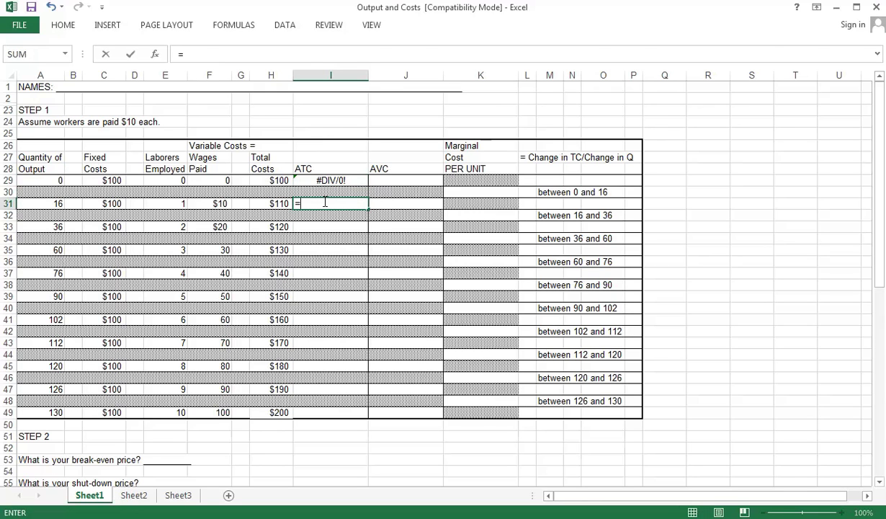
pyautogui.click(283, 205)
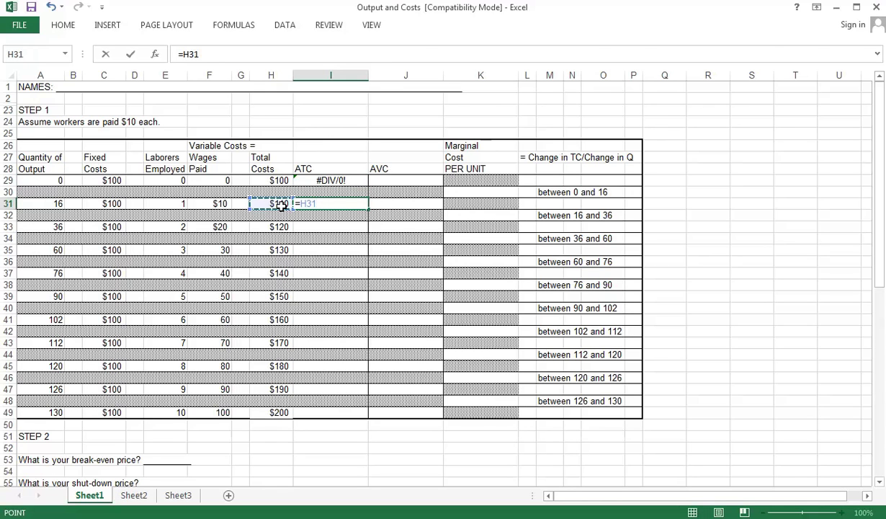
pyautogui.write('/')
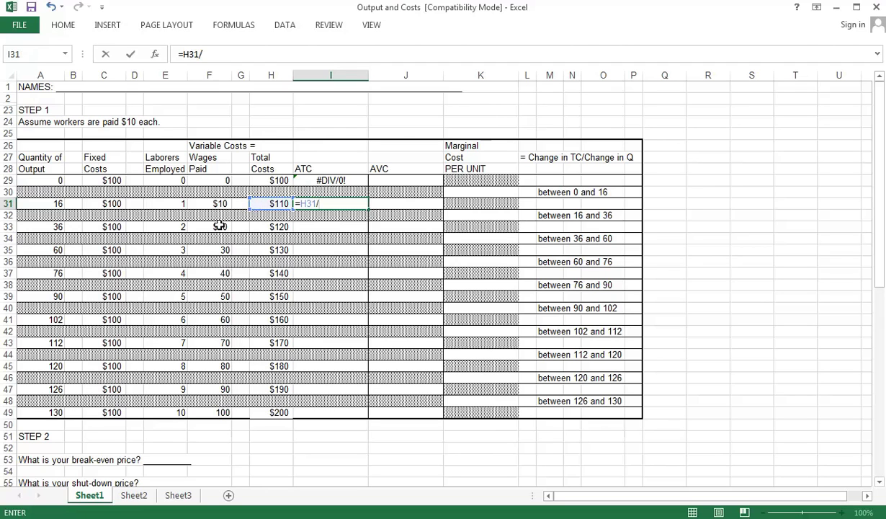
pyautogui.click(49, 205)
pyautogui.press('Return')
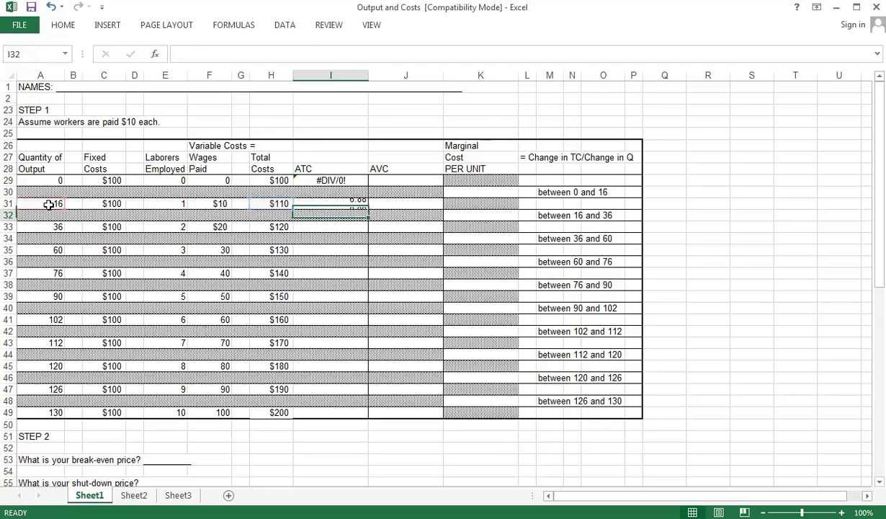
pyautogui.press('Up')
# Copy the I31 ATC formula into I33, I35 through I49, down to 1.54
pyautogui.hotkey('ctrl', 'c')
pyautogui.click(350, 226)
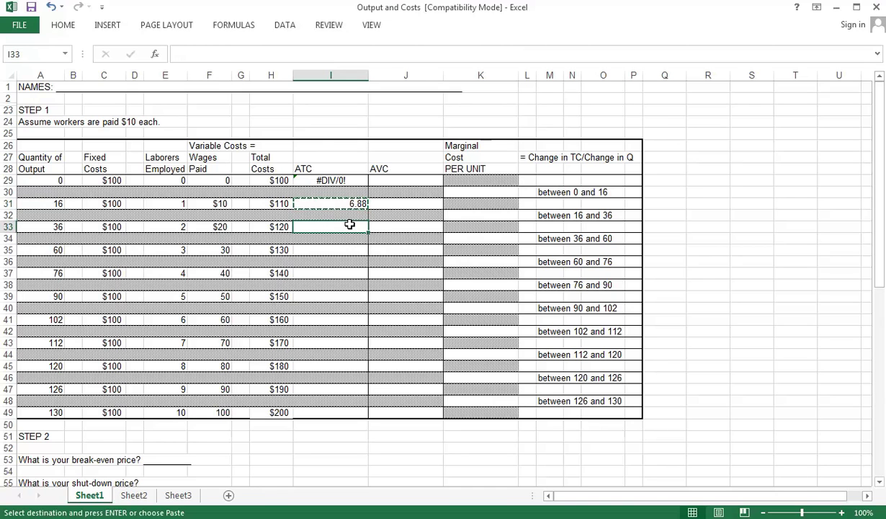
pyautogui.keyDown('ctrl'); pyautogui.click(331, 249); pyautogui.keyUp('ctrl')
pyautogui.keyDown('ctrl'); pyautogui.click(331, 273); pyautogui.keyUp('ctrl')
pyautogui.keyDown('ctrl'); pyautogui.click(332, 294); pyautogui.keyUp('ctrl')
pyautogui.keyDown('ctrl'); pyautogui.click(331, 320); pyautogui.keyUp('ctrl')
pyautogui.keyDown('ctrl'); pyautogui.click(331, 345); pyautogui.keyUp('ctrl')
pyautogui.keyDown('ctrl'); pyautogui.click(332, 366); pyautogui.keyUp('ctrl')
pyautogui.keyDown('ctrl'); pyautogui.click(330, 388); pyautogui.keyUp('ctrl')
pyautogui.keyDown('ctrl'); pyautogui.click(324, 412); pyautogui.keyUp('ctrl')
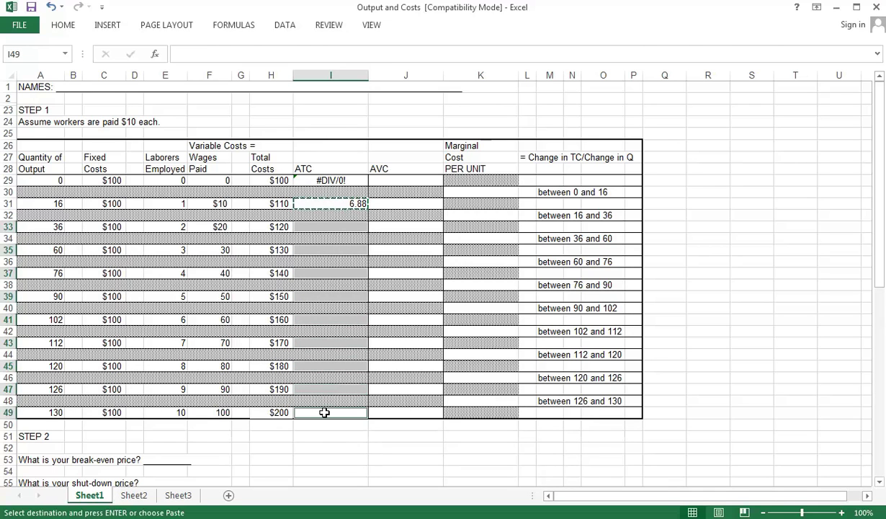
pyautogui.hotkey('ctrl', 'v')
pyautogui.click(326, 446)
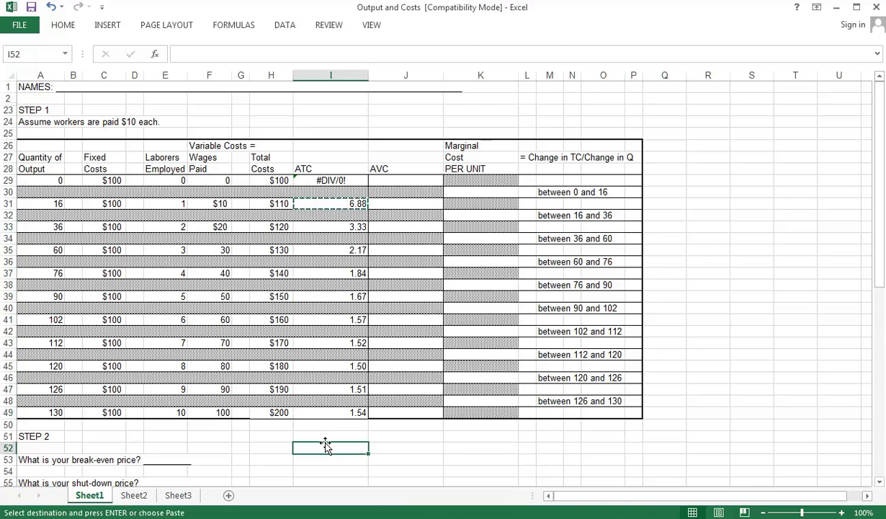
pyautogui.press('Escape')
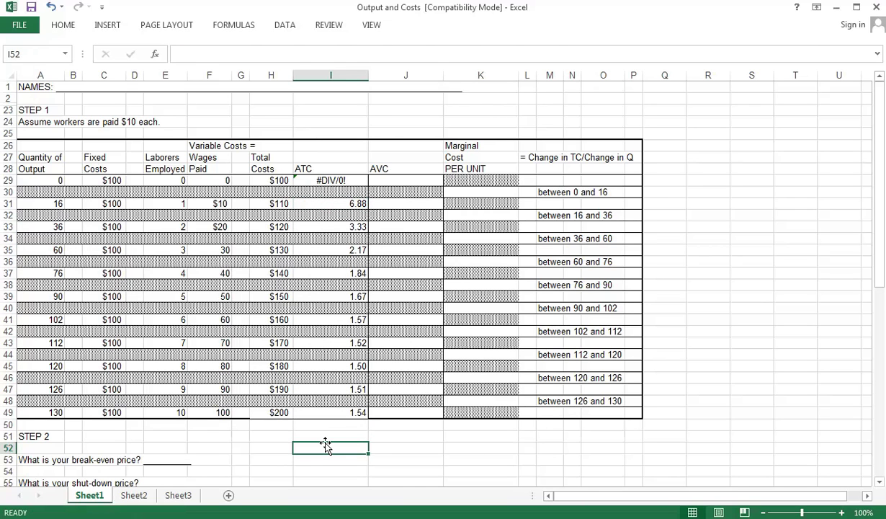
pyautogui.press('Up')
pyautogui.press('Up')
pyautogui.press('Up')
pyautogui.press('Up')
pyautogui.press('Up')
pyautogui.press('Up')
pyautogui.press('Up')
pyautogui.press('Up')
pyautogui.press('Up')
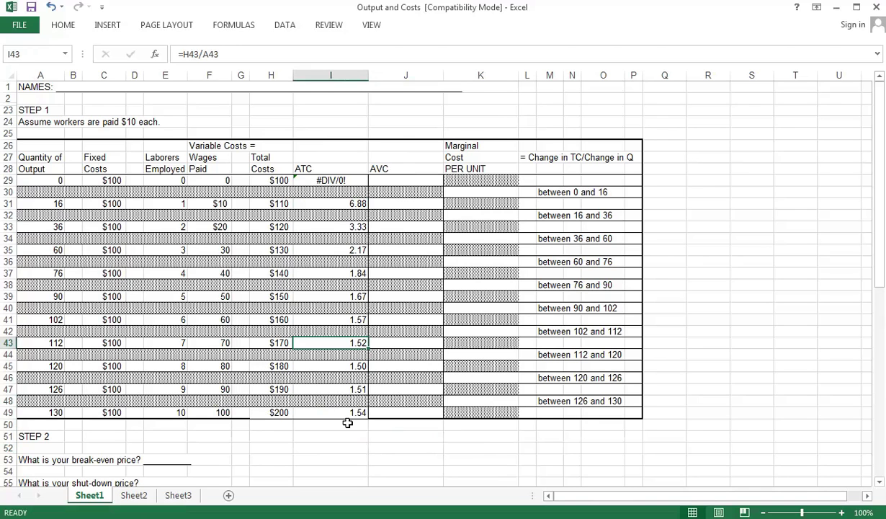
# Enter =F29/A29 in J29 for the zero-output AVC
pyautogui.click(390, 180)
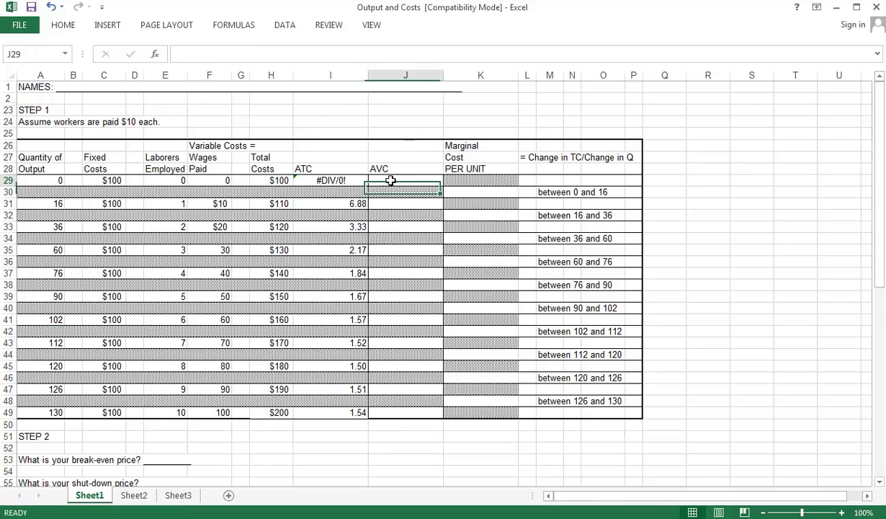
pyautogui.write('=')
pyautogui.click(216, 179)
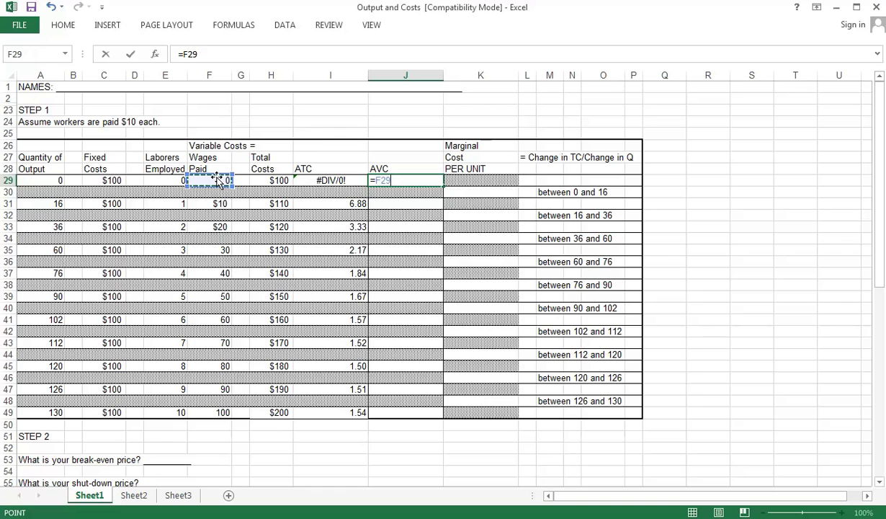
pyautogui.write('/')
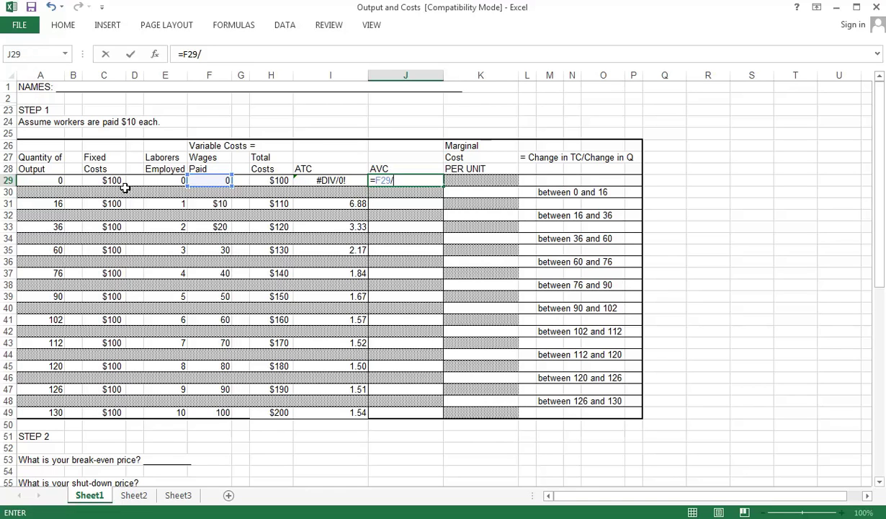
pyautogui.click(63, 180)
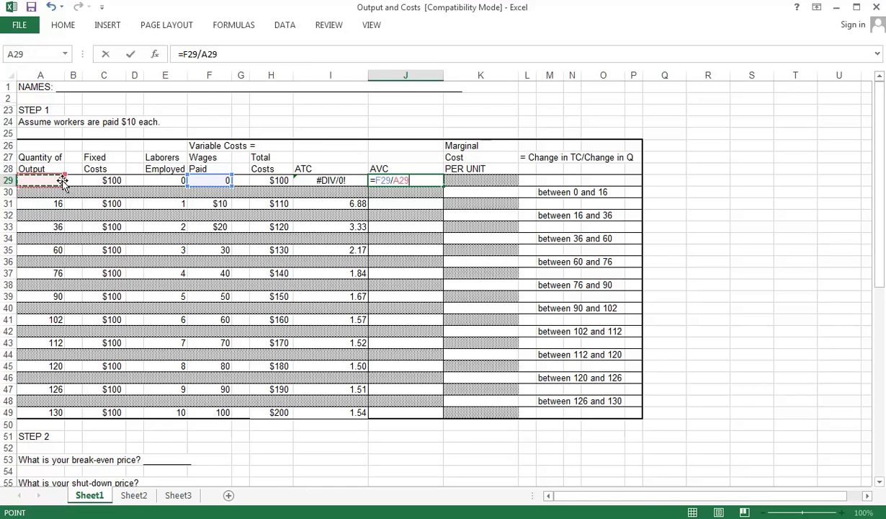
pyautogui.press('Return')
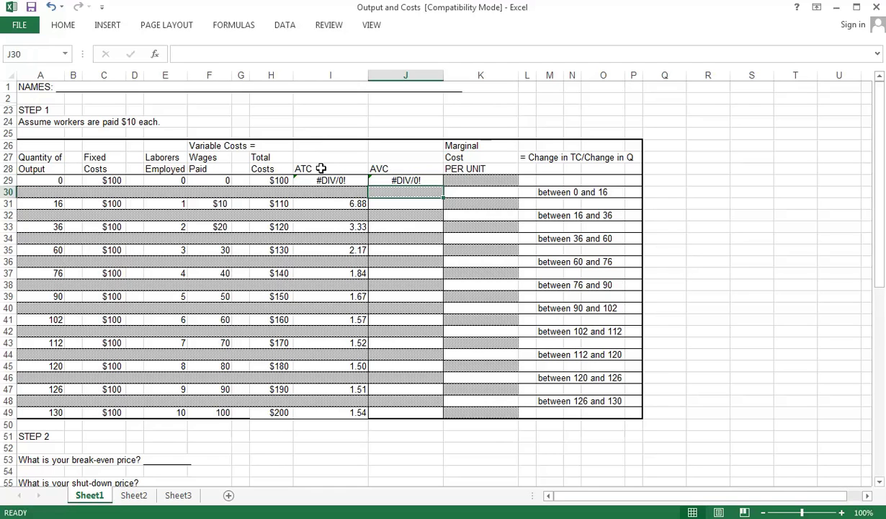
pyautogui.click(396, 180)
# Enter =F31/A31 in J31 for the AVC at output 16
pyautogui.click(391, 203)
pyautogui.write('=')
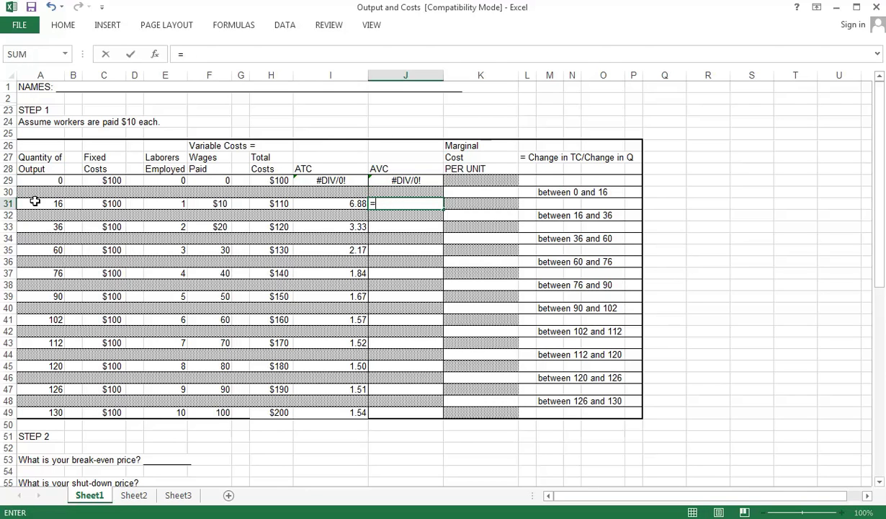
pyautogui.click(220, 203)
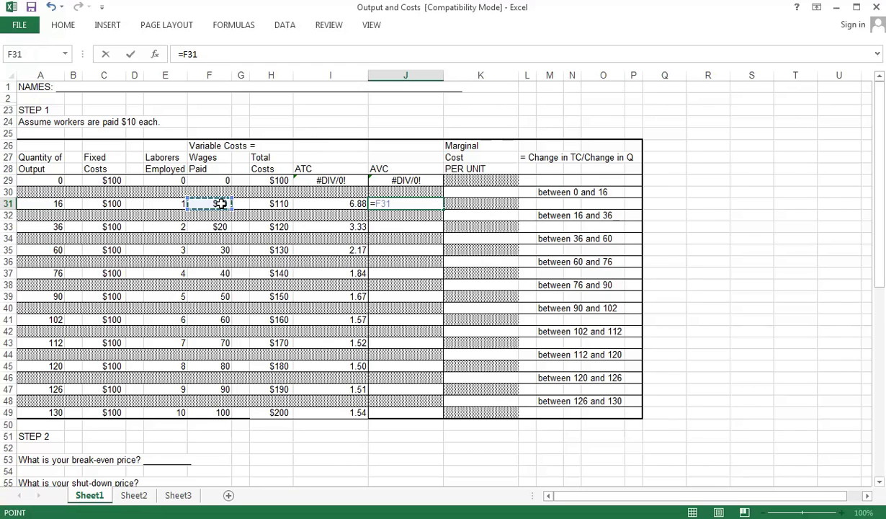
pyautogui.write('/')
pyautogui.click(59, 203)
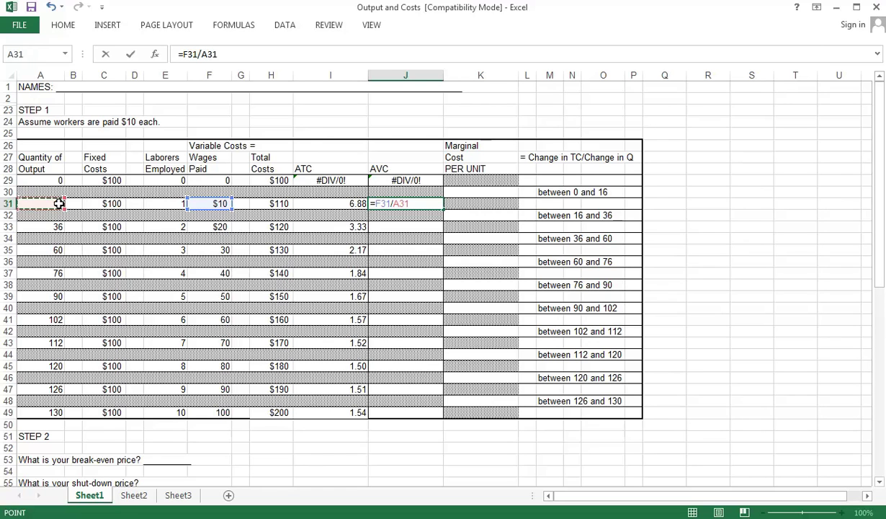
pyautogui.press('Return')
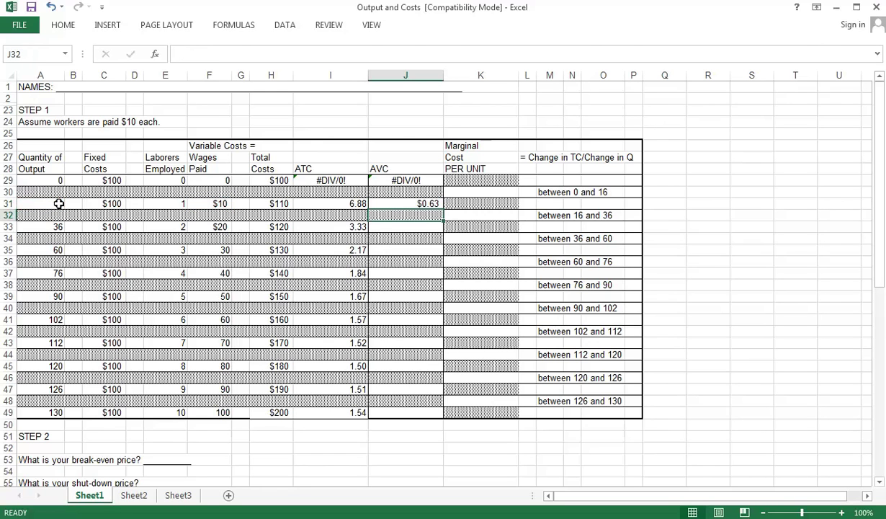
# Enter =F33/A33 in J33 for the AVC at output 36
pyautogui.click(380, 229)
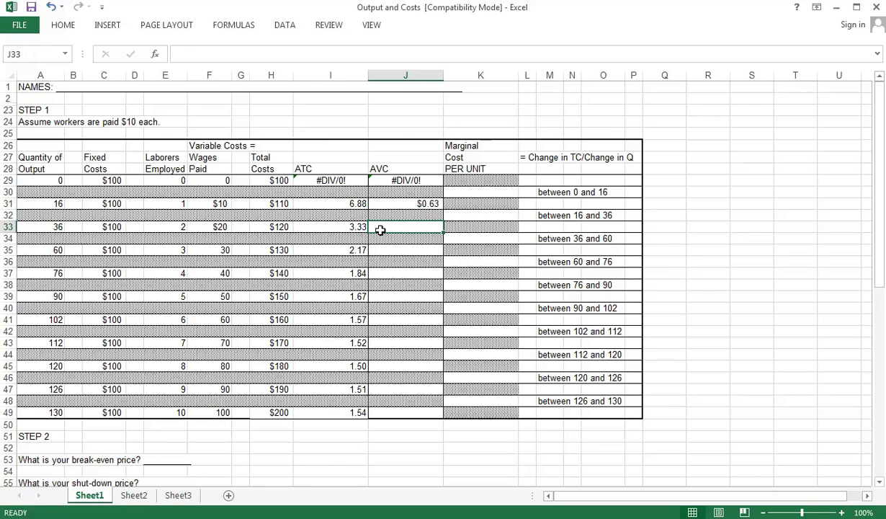
pyautogui.write('=')
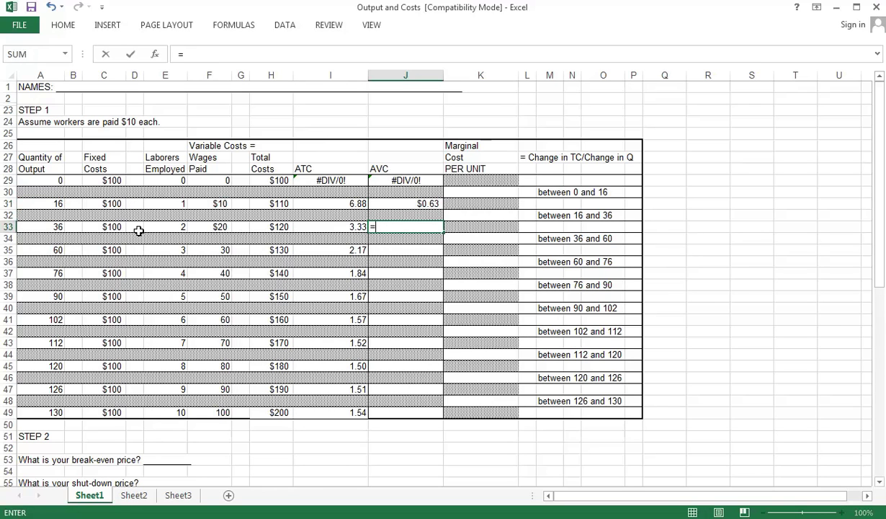
pyautogui.click(221, 228)
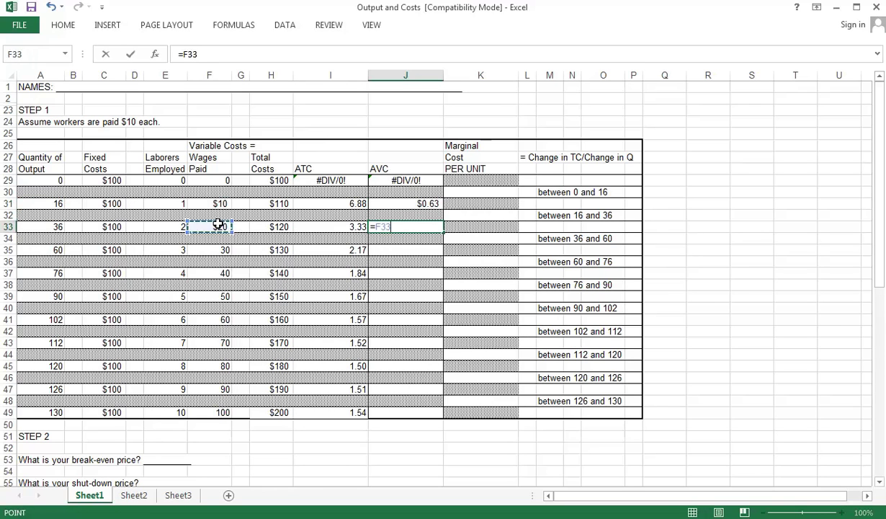
pyautogui.write('/')
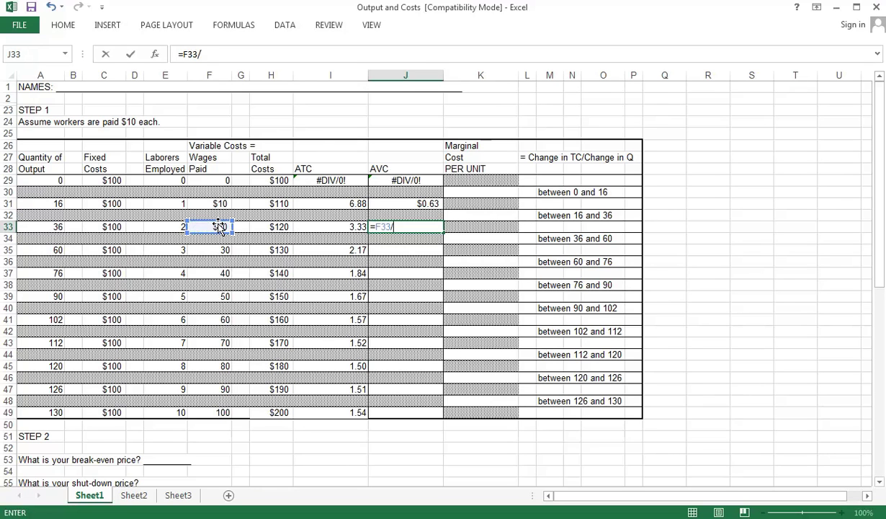
pyautogui.click(57, 228)
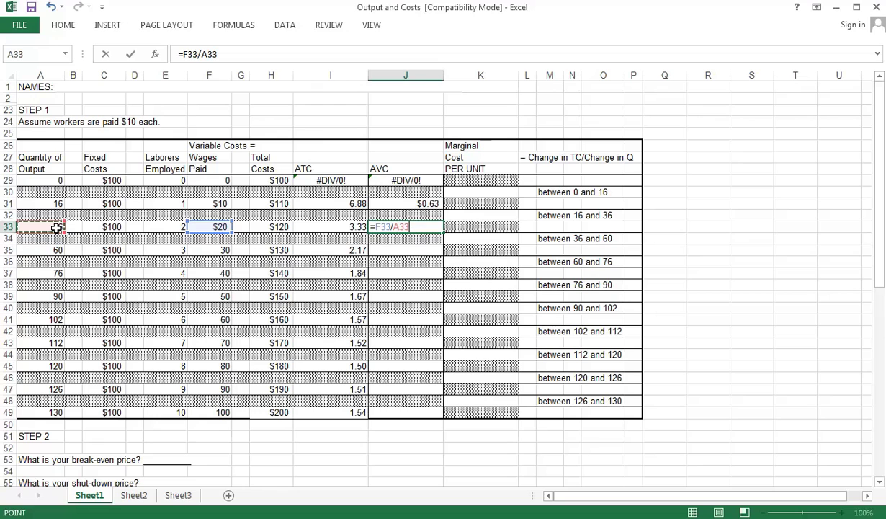
pyautogui.press('Return')
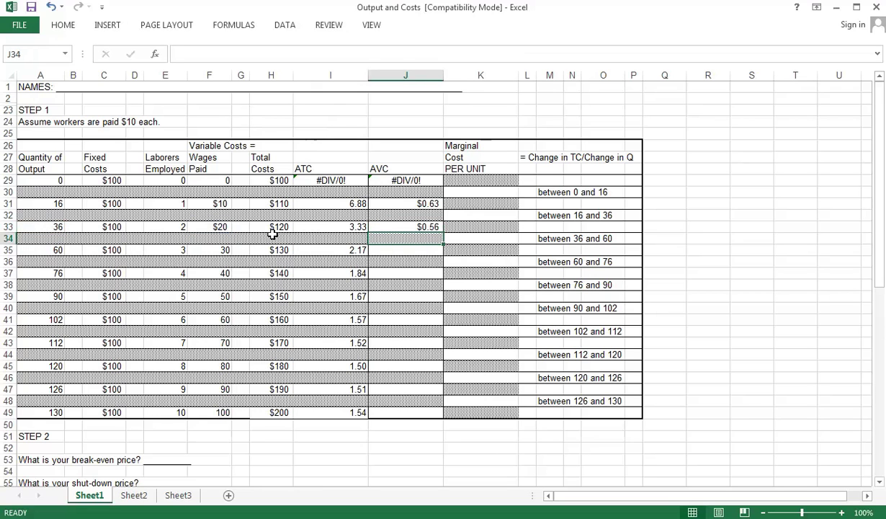
pyautogui.click(420, 227)
# Copy the J33 AVC formula into J35 through J49, ending at $0.77
pyautogui.hotkey('ctrl', 'c')
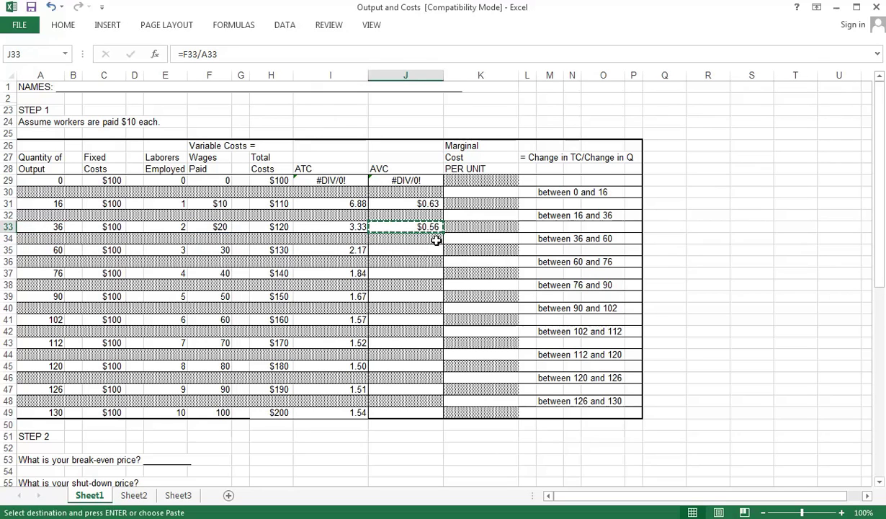
pyautogui.click(428, 251)
pyautogui.keyDown('ctrl'); pyautogui.click(425, 273); pyautogui.keyUp('ctrl')
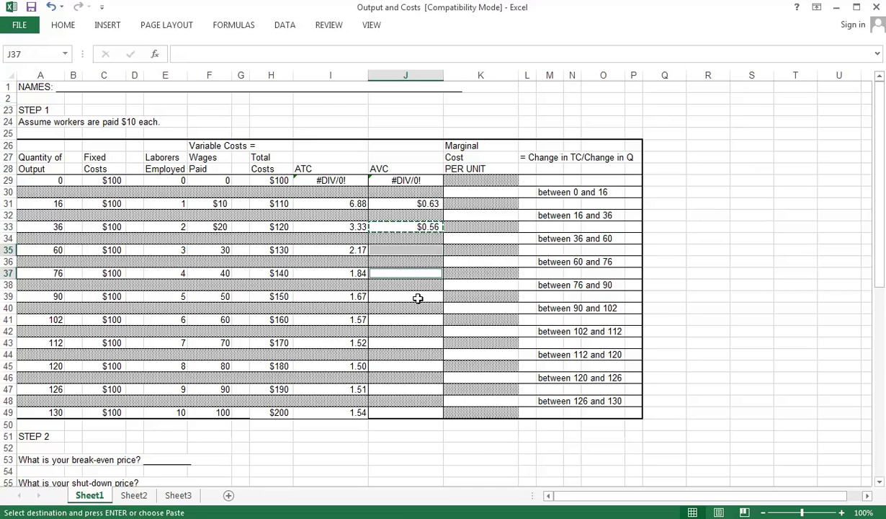
pyautogui.keyDown('ctrl'); pyautogui.click(418, 297); pyautogui.keyUp('ctrl')
pyautogui.keyDown('ctrl'); pyautogui.click(420, 323); pyautogui.keyUp('ctrl')
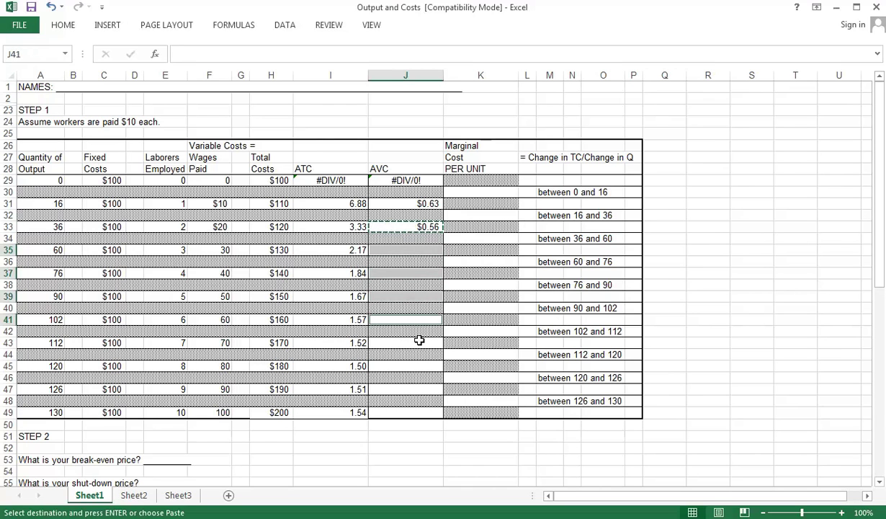
pyautogui.keyDown('ctrl'); pyautogui.click(417, 342); pyautogui.keyUp('ctrl')
pyautogui.keyDown('ctrl'); pyautogui.click(416, 369); pyautogui.keyUp('ctrl')
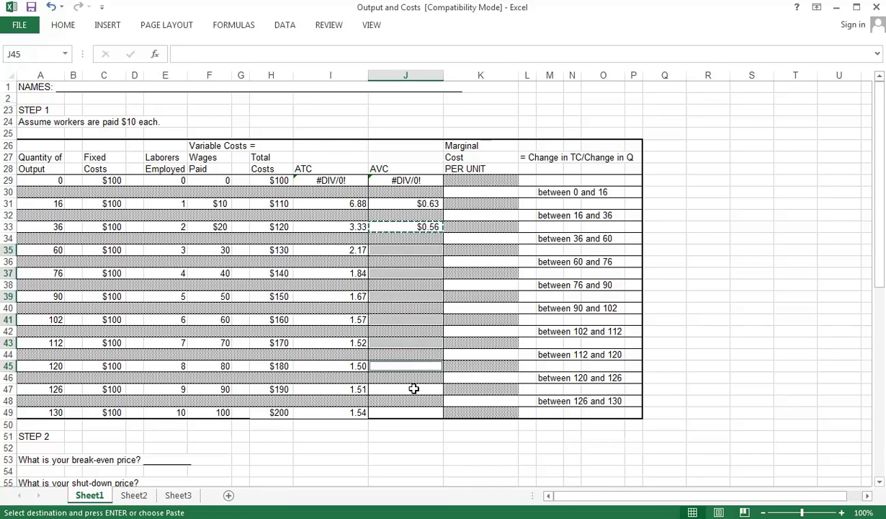
pyautogui.keyDown('ctrl'); pyautogui.click(408, 392); pyautogui.keyUp('ctrl')
pyautogui.keyDown('ctrl'); pyautogui.click(405, 415); pyautogui.keyUp('ctrl')
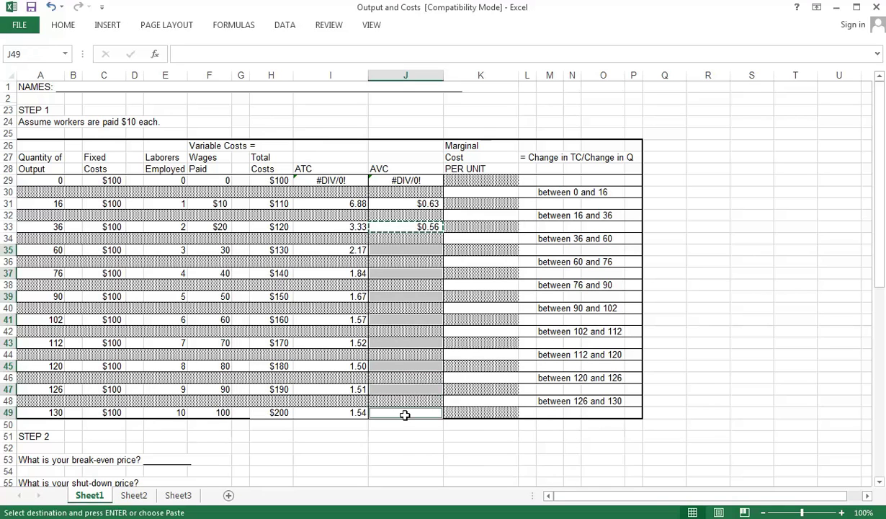
pyautogui.hotkey('ctrl', 'v')
pyautogui.click(421, 440)
pyautogui.press('Escape')
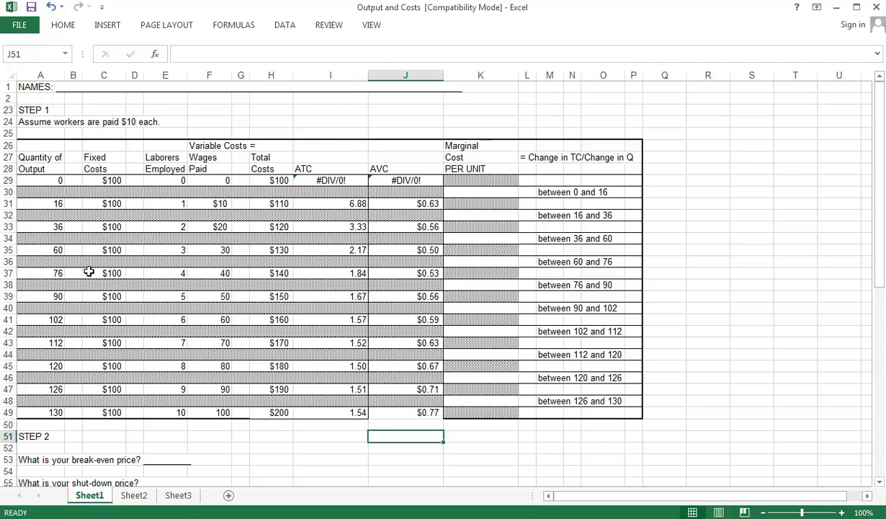
pyautogui.click(337, 447)
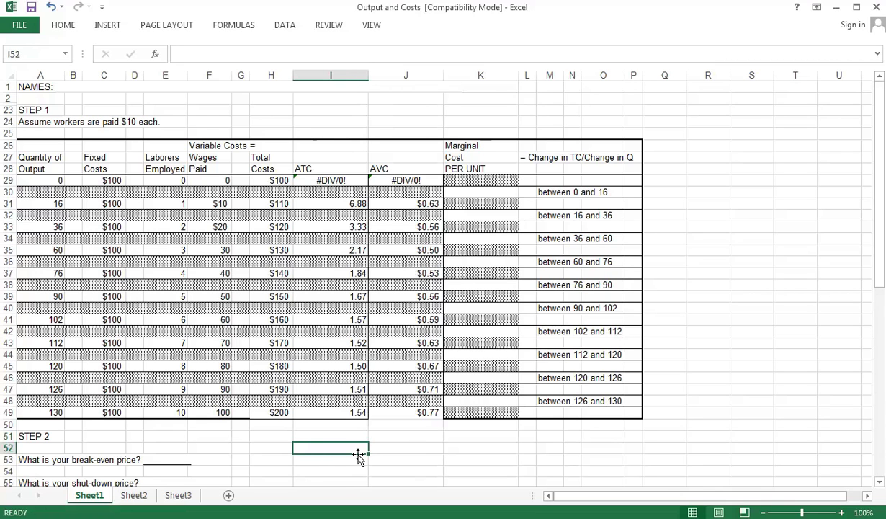
pyautogui.press('Right')
pyautogui.press('Right')
pyautogui.press('Up')
pyautogui.press('Up')
pyautogui.press('Up')
pyautogui.press('Up')
pyautogui.press('Up')
pyautogui.press('Up')
pyautogui.press('Up')
pyautogui.press('Up')
pyautogui.press('Up')
pyautogui.press('Up')
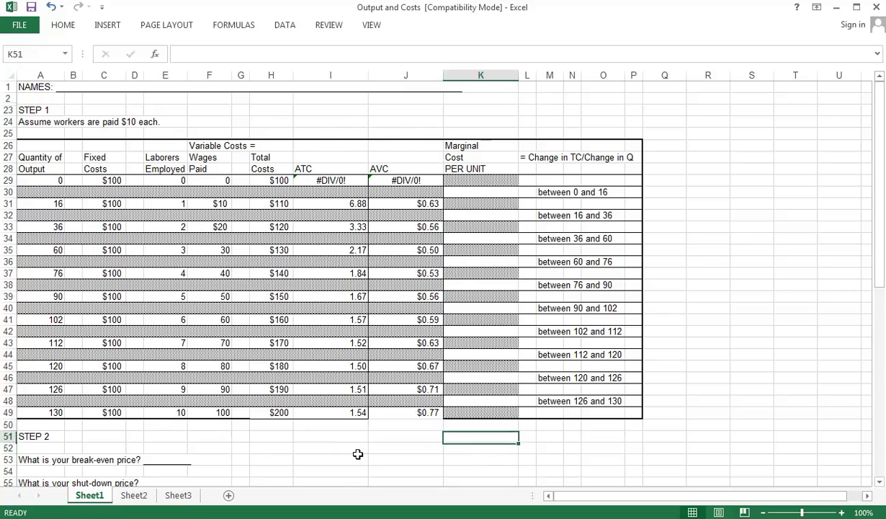
pyautogui.press('Up')
pyautogui.press('Up')
pyautogui.press('Up')
pyautogui.press('Up')
pyautogui.press('Up')
pyautogui.press('Up')
pyautogui.press('Up')
pyautogui.press('Up')
pyautogui.press('Up')
pyautogui.press('Up')
pyautogui.press('Up')
pyautogui.press('Up')
pyautogui.press('Up')
pyautogui.press('Up')
pyautogui.press('Down')
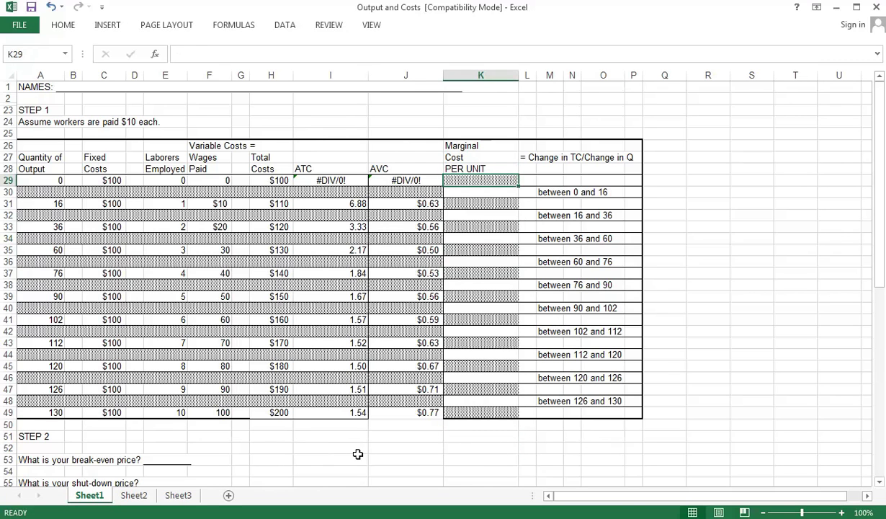
# Enter =(H31-H29)/(A31-A29) in K30, giving a 0.63 marginal cost
pyautogui.click(461, 196)
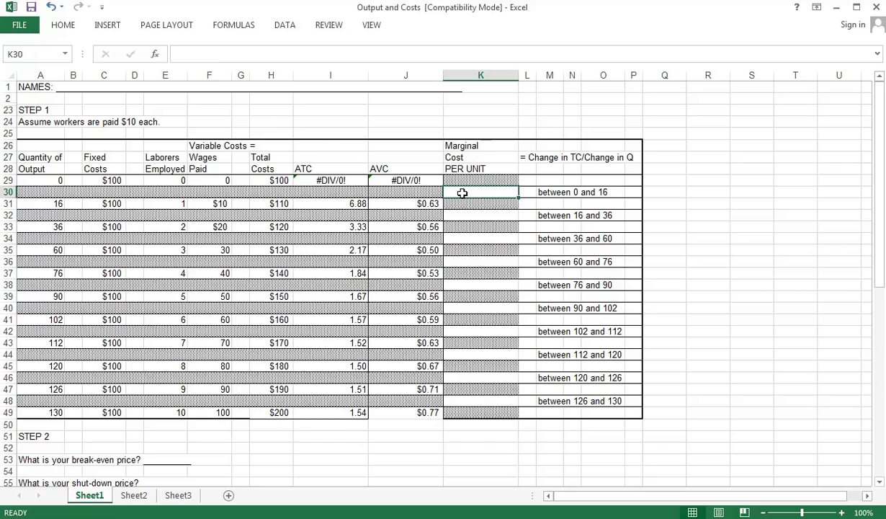
pyautogui.write('=')
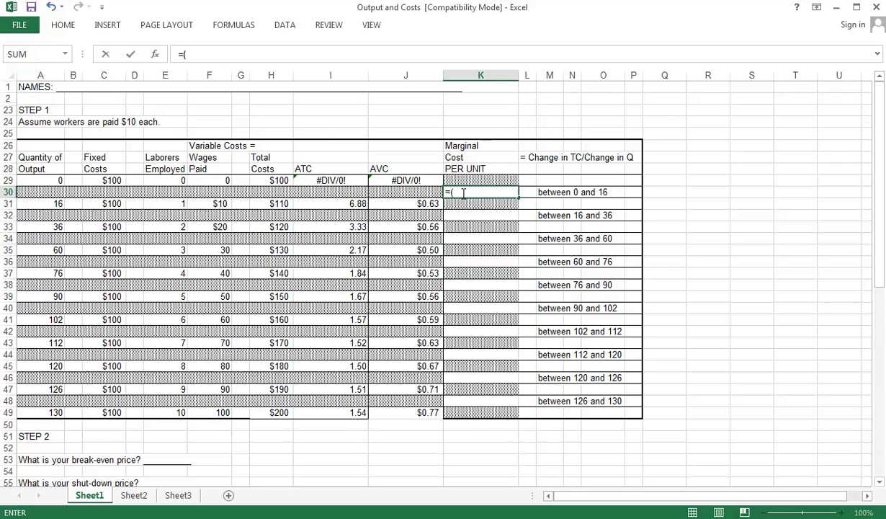
pyautogui.write('(a')
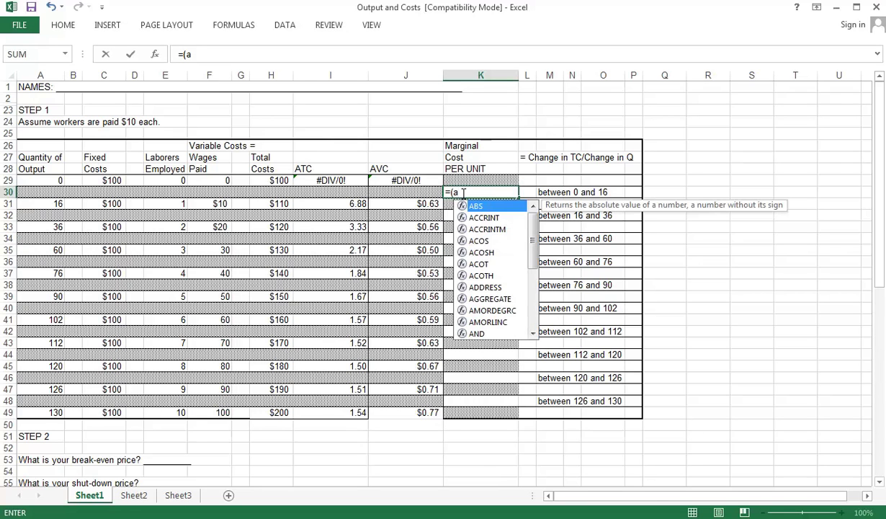
pyautogui.press('BackSpace')
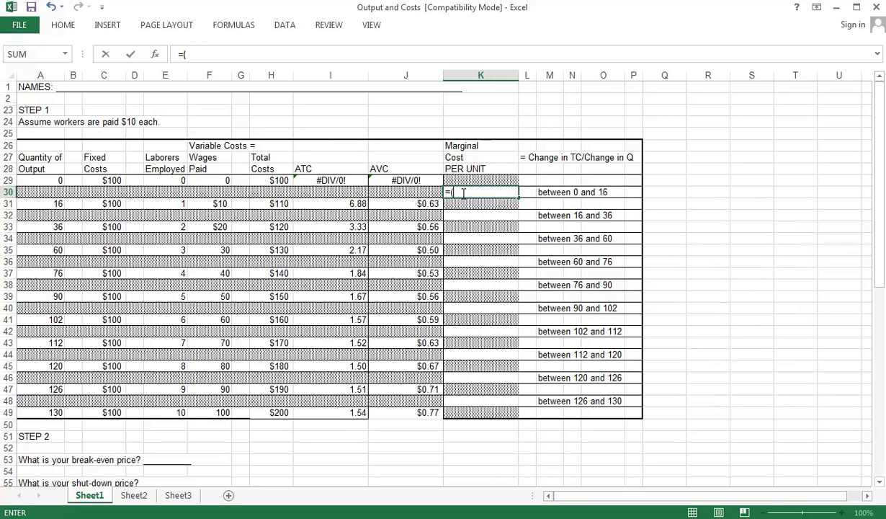
pyautogui.click(276, 203)
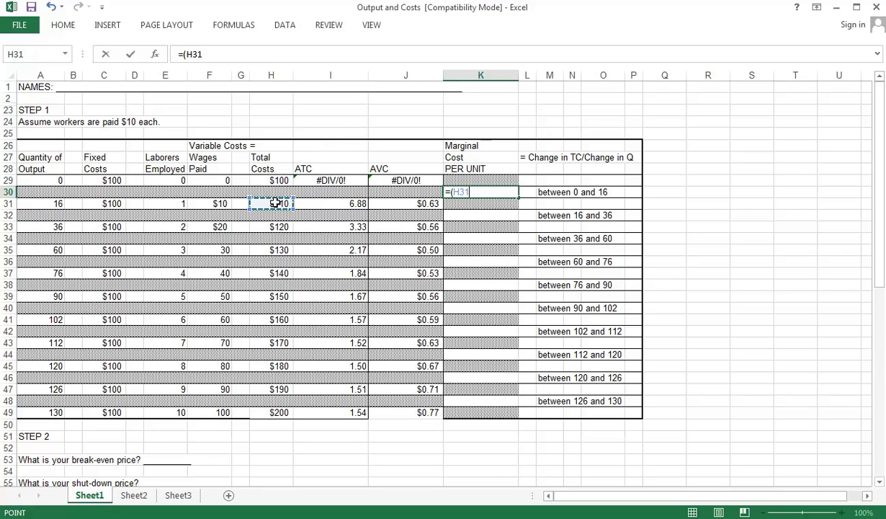
pyautogui.write('-')
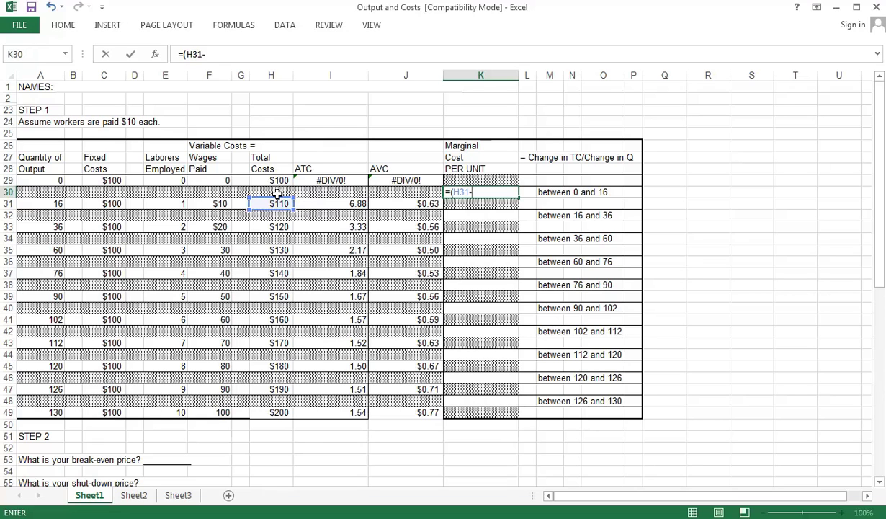
pyautogui.click(278, 180)
pyautogui.write(')/(')
pyautogui.click(55, 204)
pyautogui.write('-')
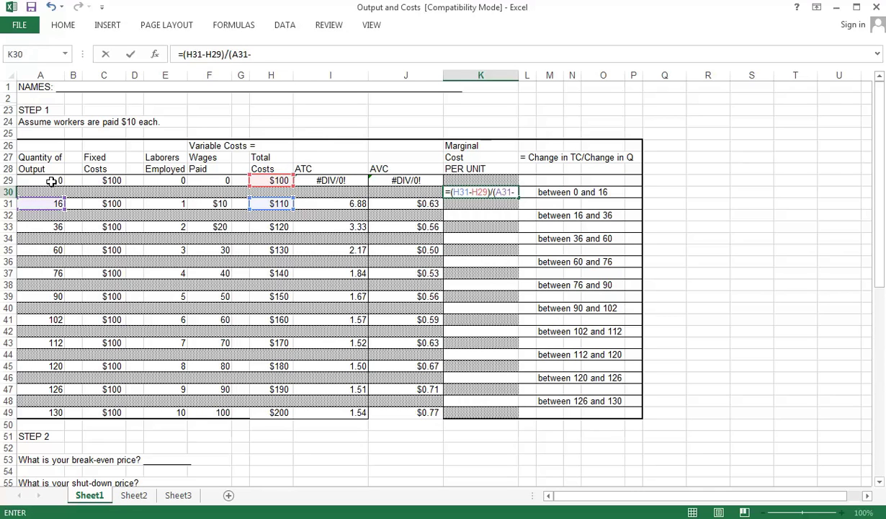
pyautogui.click(52, 181)
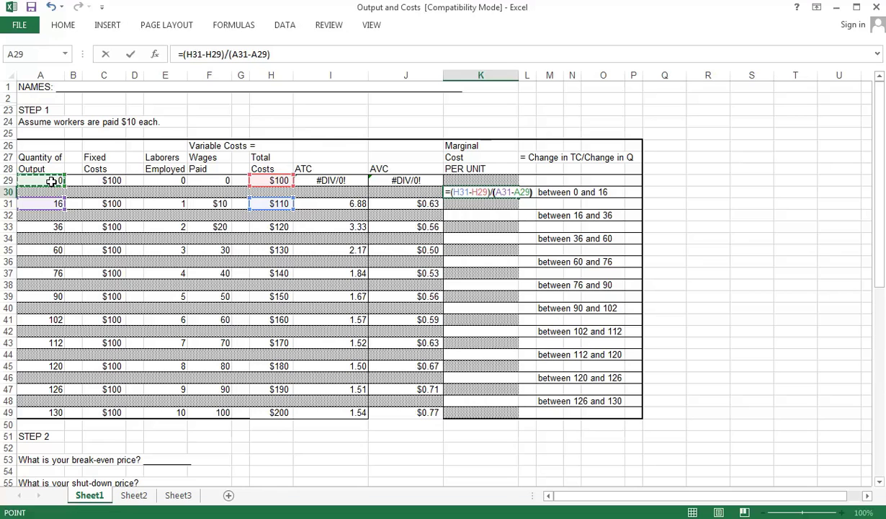
pyautogui.write(')')
pyautogui.press('Return')
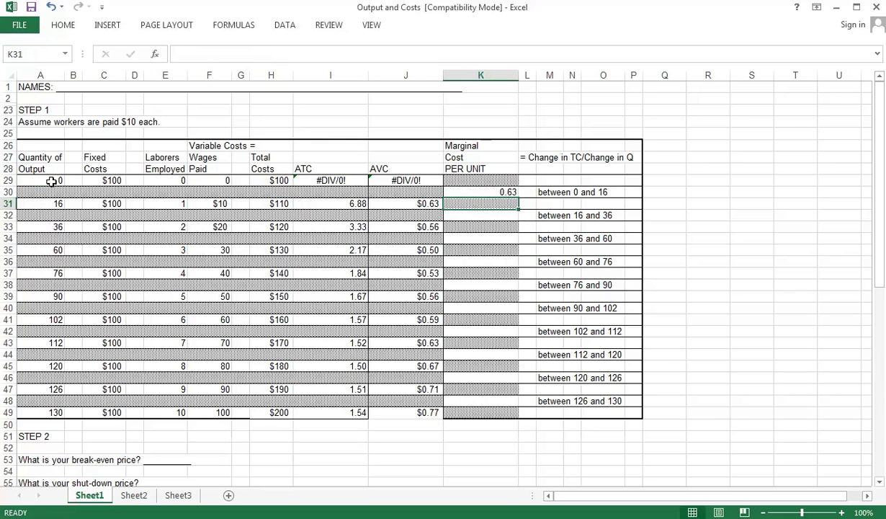
pyautogui.press('Up')
pyautogui.press('Down')
pyautogui.press('Down')
# Enter =(H33-H31)/(A33-A31) in K32 for the 16–36 marginal cost of 0.50
pyautogui.write('=')
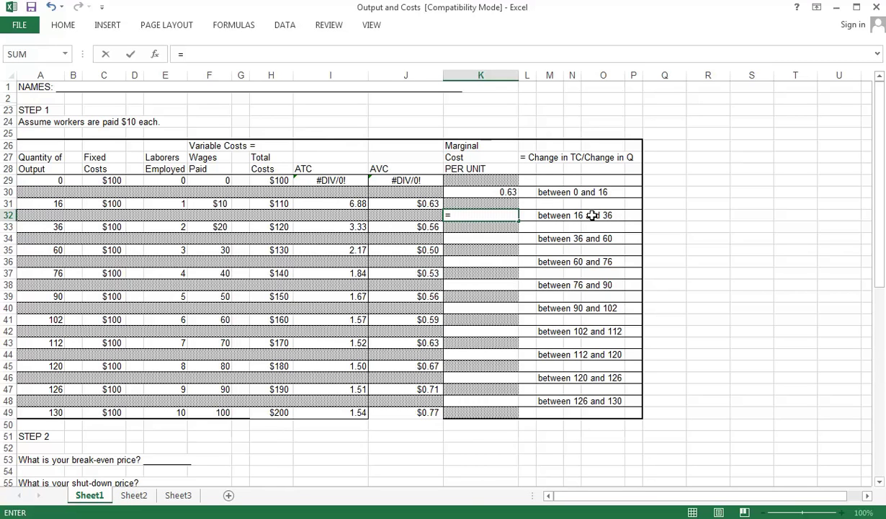
pyautogui.click(288, 228)
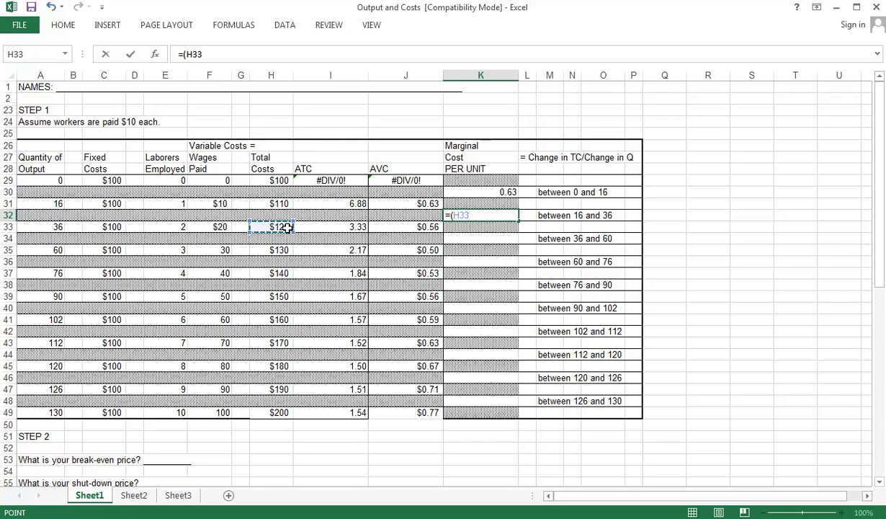
pyautogui.write('-')
pyautogui.click(271, 204)
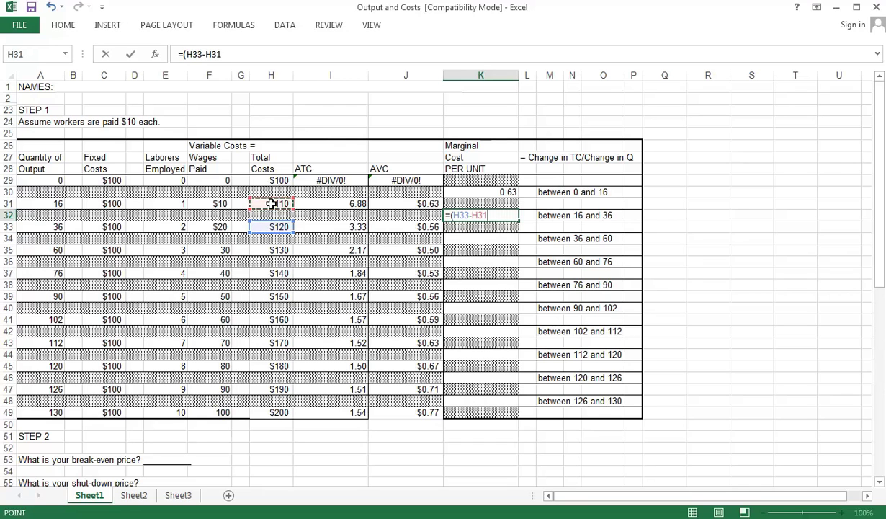
pyautogui.write(')/(')
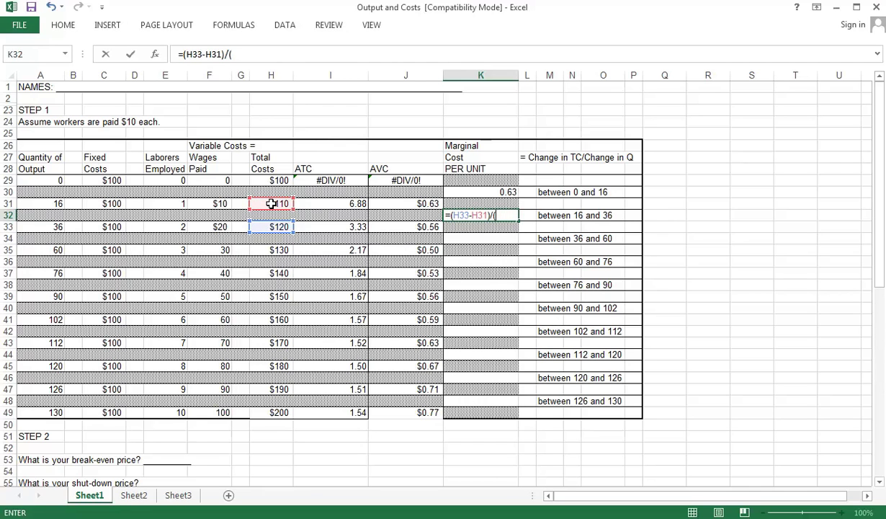
pyautogui.click(59, 227)
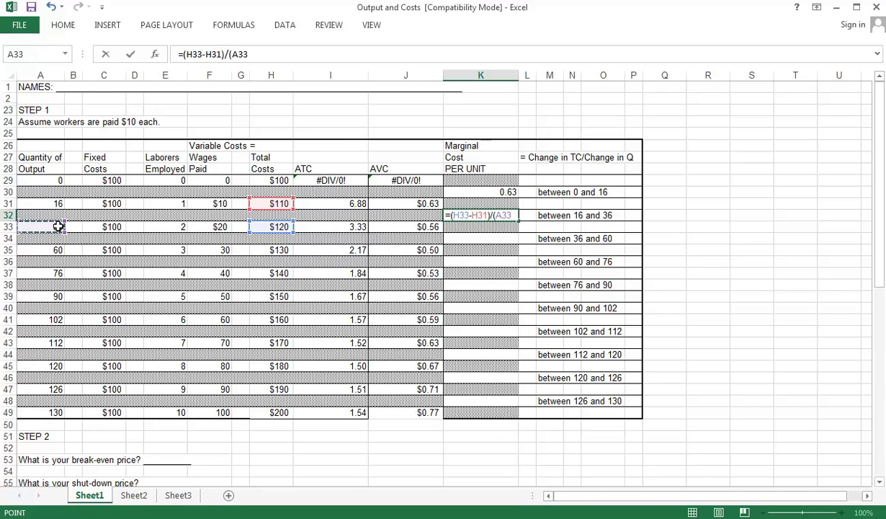
pyautogui.write('-')
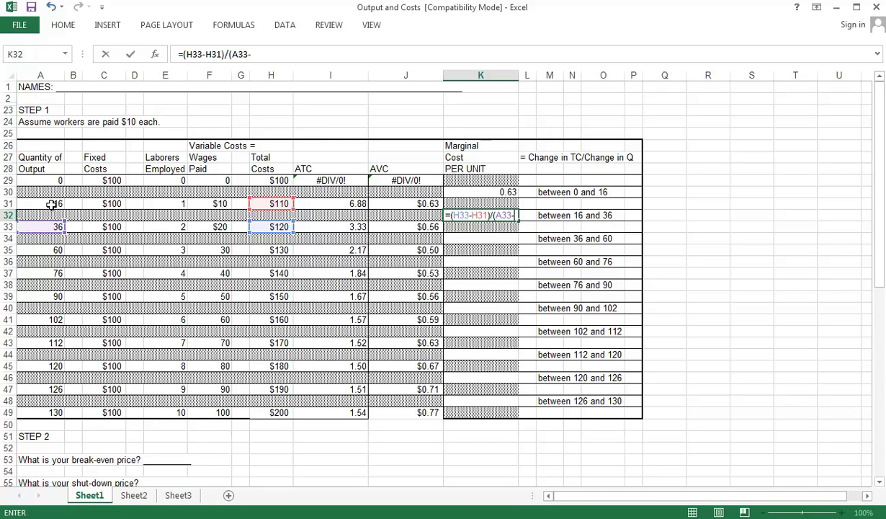
pyautogui.click(52, 203)
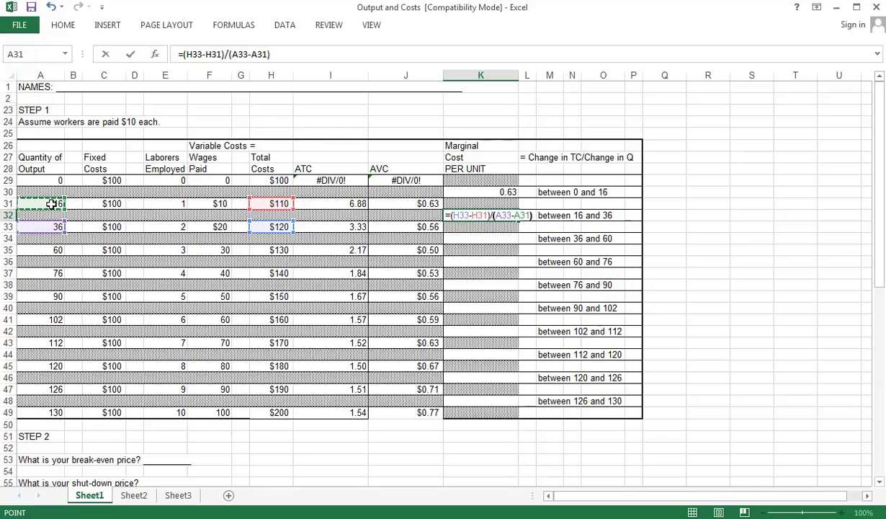
pyautogui.press('Return')
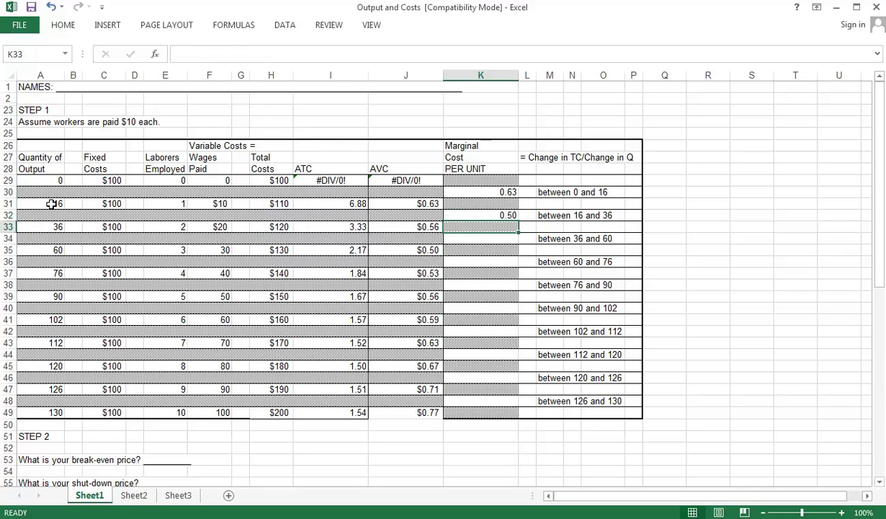
# Enter =(H35-H33)/(A35-A33) in K34 for the 36–60 marginal cost of 0.42, then copy it
pyautogui.press('Down')
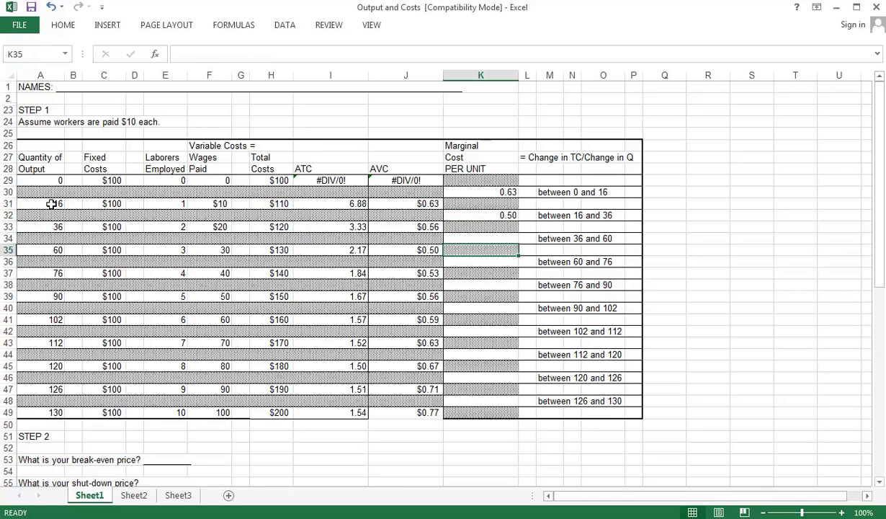
pyautogui.write('=')
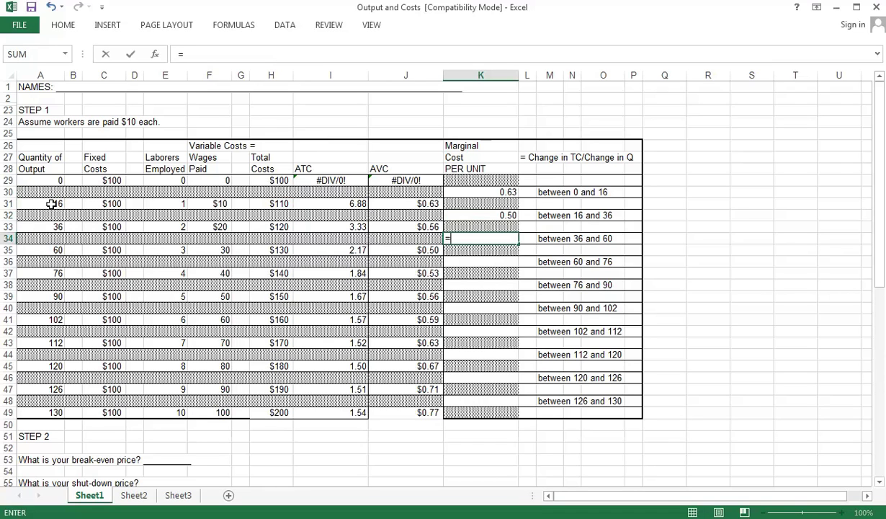
pyautogui.write('(')
pyautogui.click(274, 250)
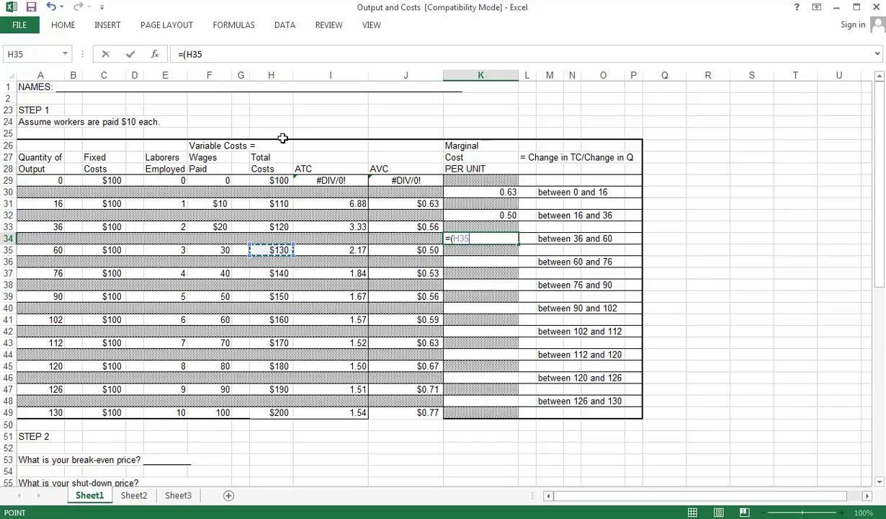
pyautogui.write('-')
pyautogui.click(281, 226)
pyautogui.write(')')
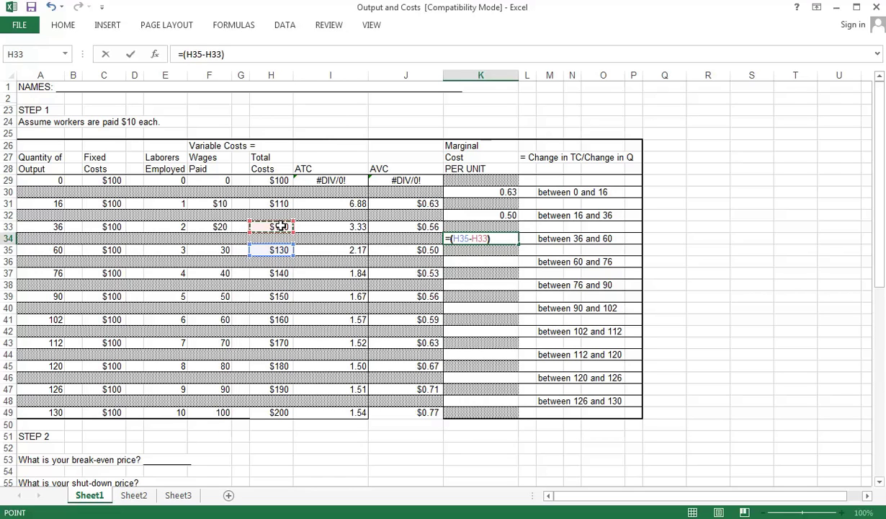
pyautogui.write('/')
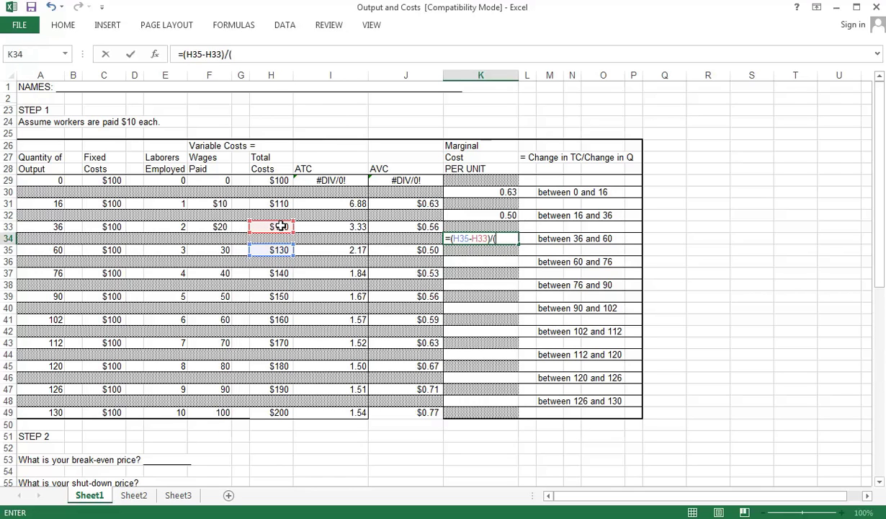
pyautogui.write('(')
pyautogui.click(57, 249)
pyautogui.write('-')
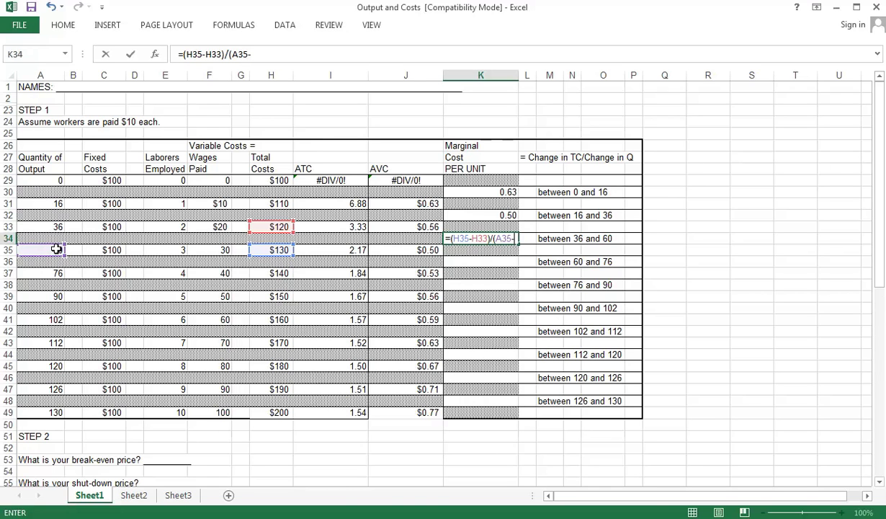
pyautogui.click(55, 226)
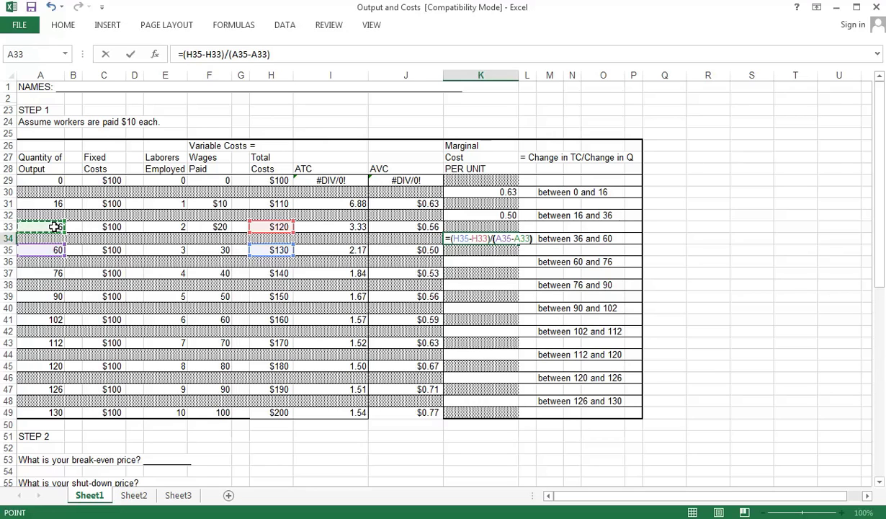
pyautogui.write(')')
pyautogui.press('Return')
pyautogui.press('Up')
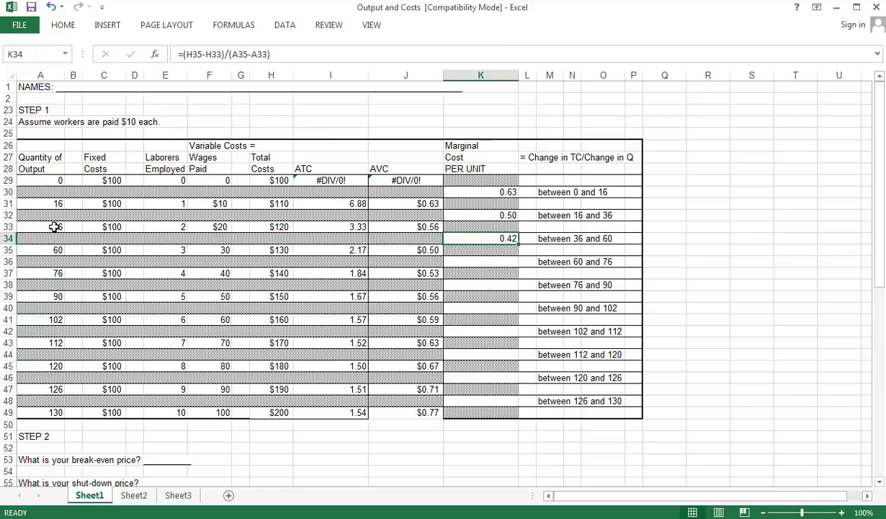
pyautogui.hotkey('ctrl', 'c')
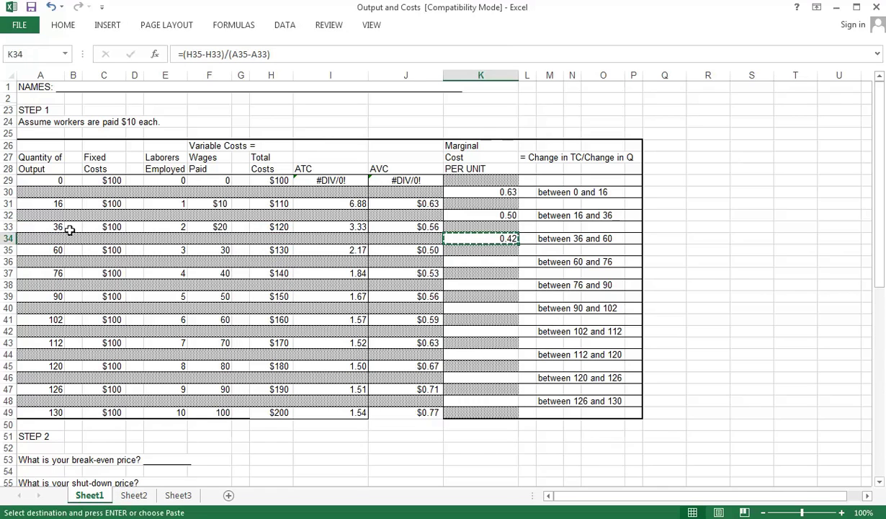
# Paste the K34 formula into K36, K38, K40, K42, K44, K46 and K48, giving 0.63 through 2.50
pyautogui.click(479, 264)
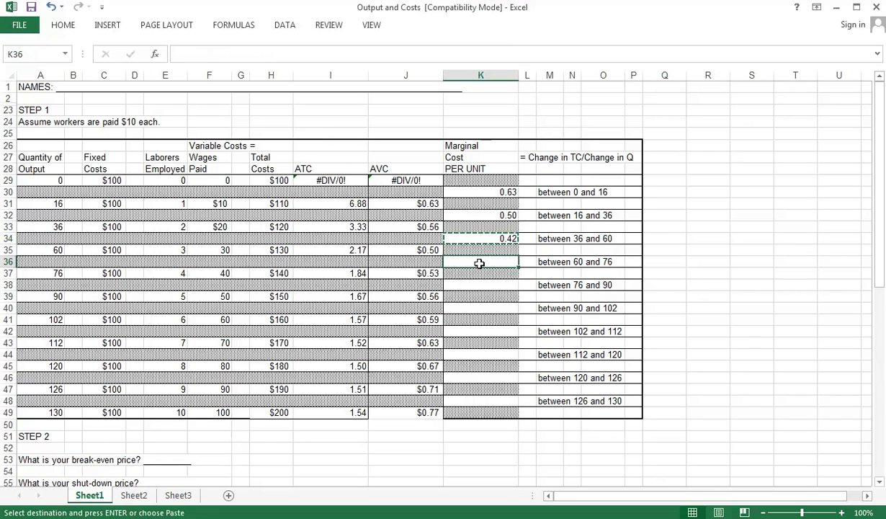
pyautogui.keyDown('ctrl'); pyautogui.click(488, 286); pyautogui.keyUp('ctrl')
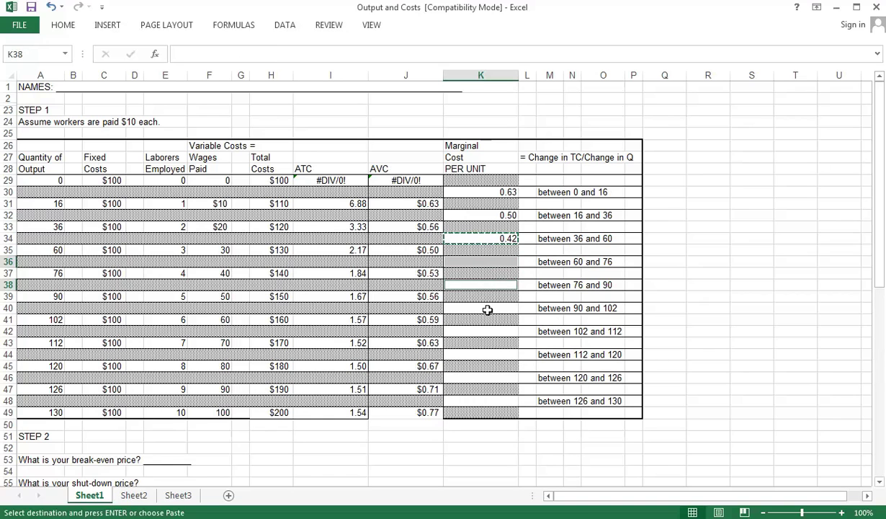
pyautogui.keyDown('ctrl'); pyautogui.click(487, 310); pyautogui.keyUp('ctrl')
pyautogui.keyDown('ctrl'); pyautogui.click(484, 332); pyautogui.keyUp('ctrl')
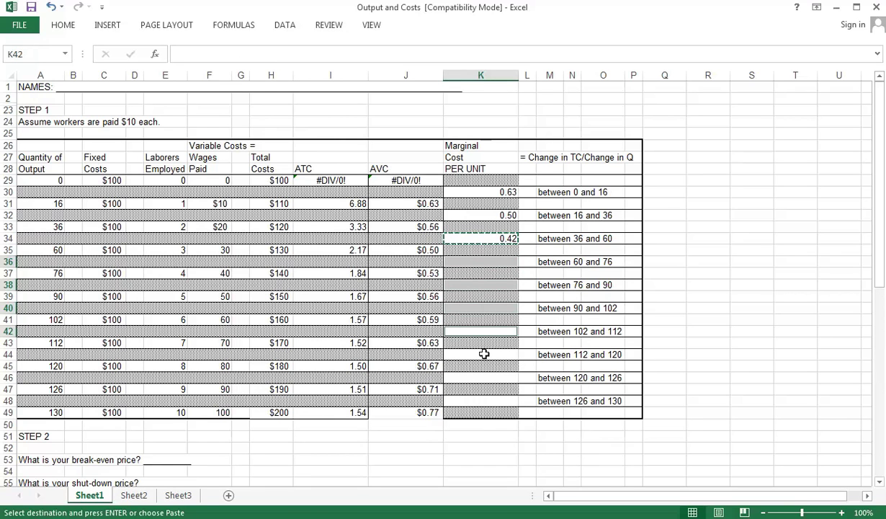
pyautogui.keyDown('ctrl'); pyautogui.click(481, 355); pyautogui.keyUp('ctrl')
pyautogui.keyDown('ctrl'); pyautogui.click(482, 377); pyautogui.keyUp('ctrl')
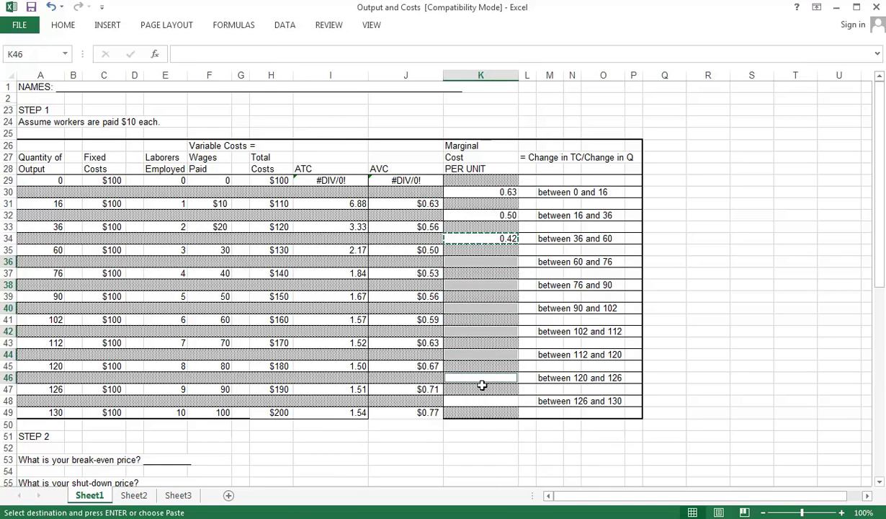
pyautogui.keyDown('ctrl'); pyautogui.click(482, 400); pyautogui.keyUp('ctrl')
pyautogui.hotkey('ctrl', 'v')
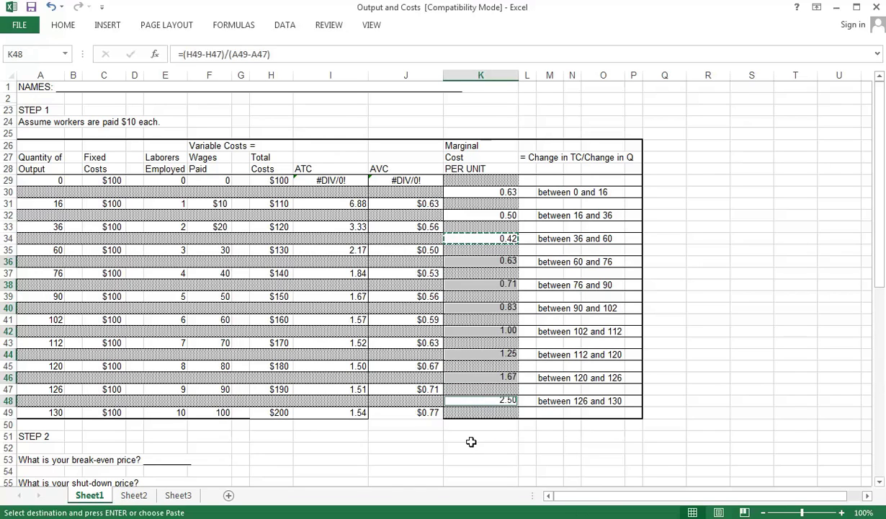
pyautogui.click(459, 448)
pyautogui.press('Escape')
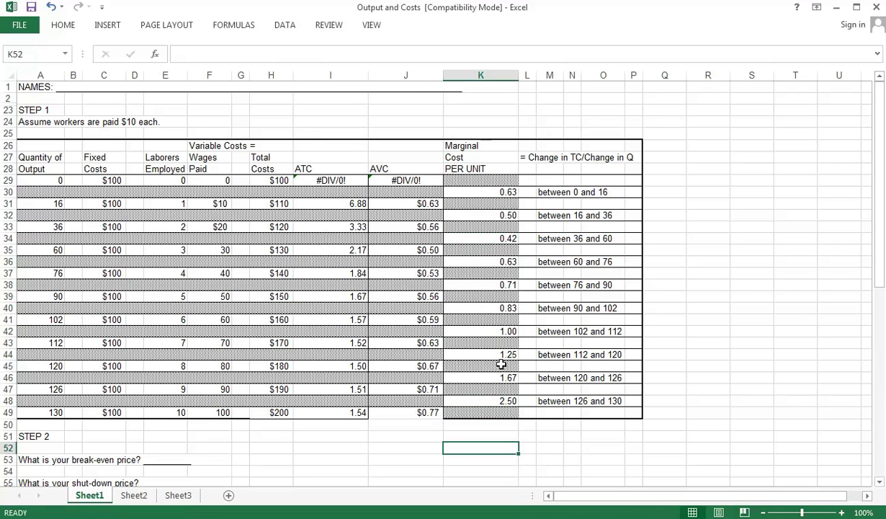
# Review the lowest ATC values around outputs 112 and 126 to find the break-even price
pyautogui.click(555, 458)
pyautogui.click(456, 458)
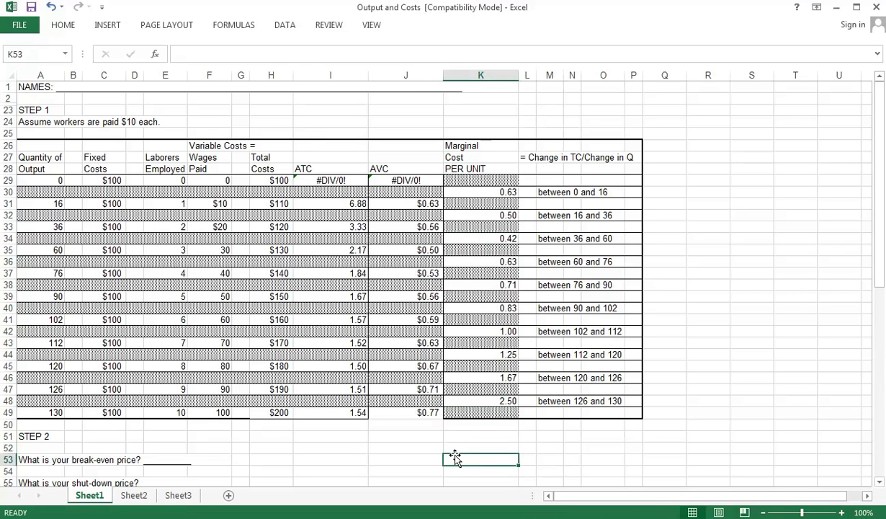
pyautogui.press('Down')
pyautogui.press('Down')
pyautogui.press('Down')
pyautogui.press('Down')
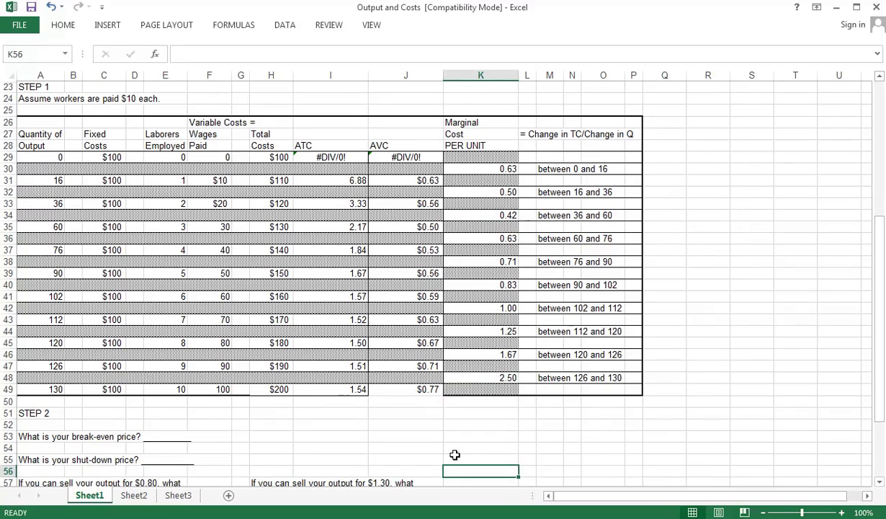
pyautogui.press('Up')
pyautogui.press('Up')
pyautogui.press('Up')
pyautogui.press('Up')
pyautogui.press('Left')
pyautogui.press('Left')
pyautogui.press('Left')
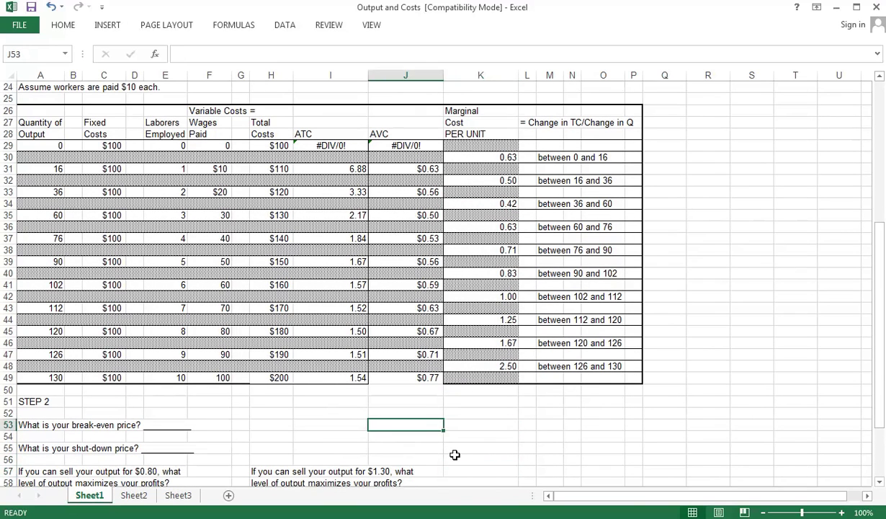
pyautogui.press('Left')
pyautogui.press('Left')
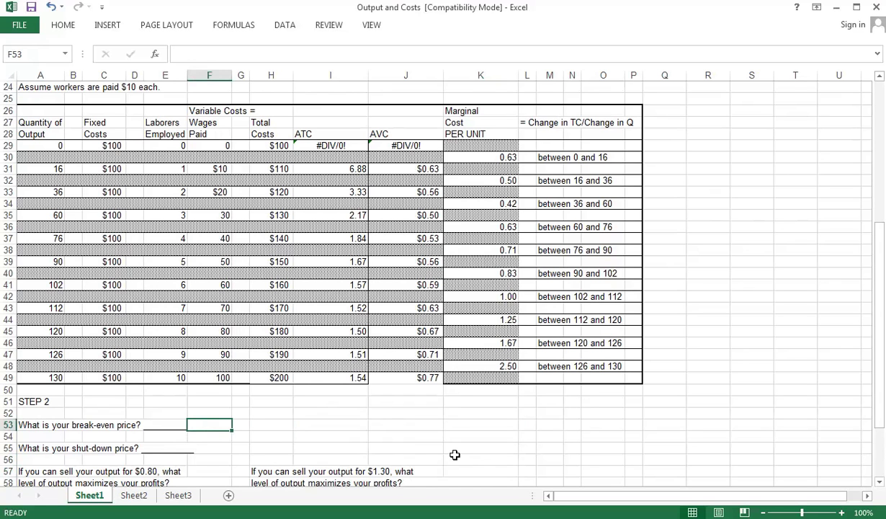
pyautogui.press('Right')
pyautogui.press('Right')
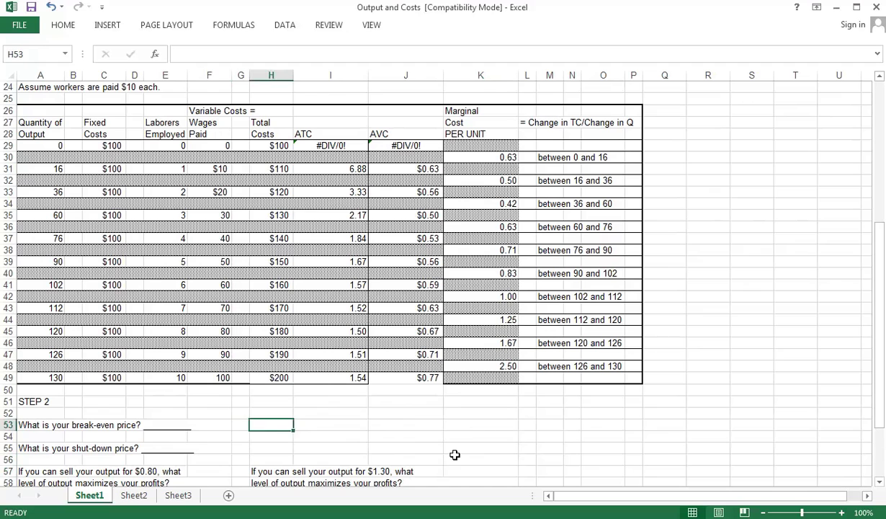
pyautogui.press('Right')
pyautogui.press('Right')
pyautogui.press('Up')
pyautogui.press('Left')
pyautogui.press('Left')
pyautogui.press('Right')
pyautogui.press('Up')
pyautogui.press('Up')
pyautogui.press('Up')
pyautogui.press('Up')
pyautogui.press('Up')
pyautogui.press('Up')
pyautogui.press('Up')
pyautogui.press('Up')
pyautogui.press('Up')
pyautogui.press('Up')
pyautogui.press('Up')
pyautogui.press('Up')
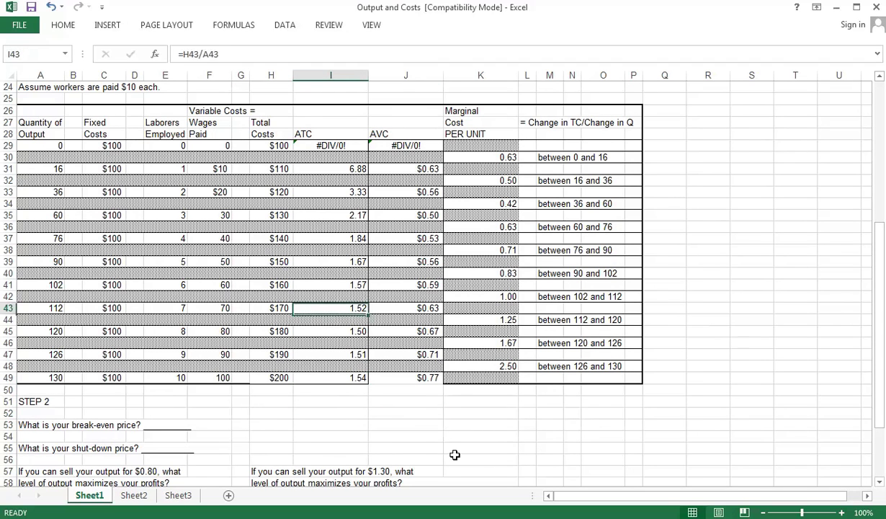
pyautogui.press('Down')
pyautogui.press('Down')
pyautogui.press('Down')
pyautogui.press('Down')
pyautogui.press('Up')
pyautogui.press('Down')
pyautogui.press('Down')
pyautogui.press('Down')
pyautogui.press('Down')
pyautogui.press('Down')
pyautogui.press('Down')
pyautogui.press('Down')
pyautogui.press('Down')
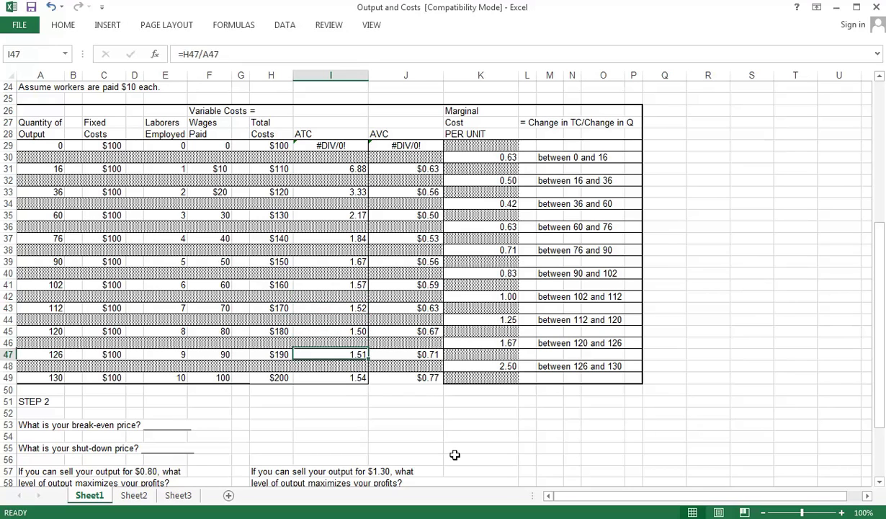
pyautogui.press('Down')
pyautogui.press('Down')
pyautogui.press('Left')
pyautogui.press('Left')
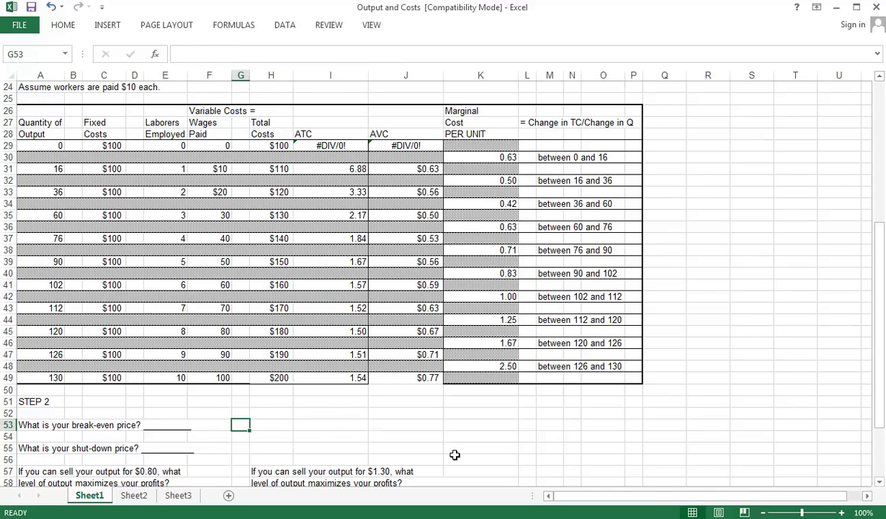
pyautogui.press('Left')
# Enter $1.50 as the break-even price in F53, correcting an initial $1.59
pyautogui.write('$1.59')
pyautogui.press('Return')
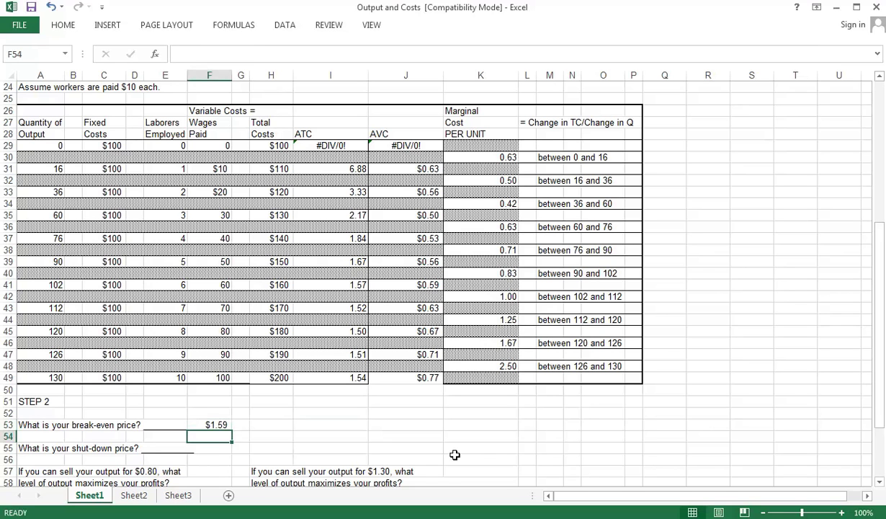
pyautogui.press('Right')
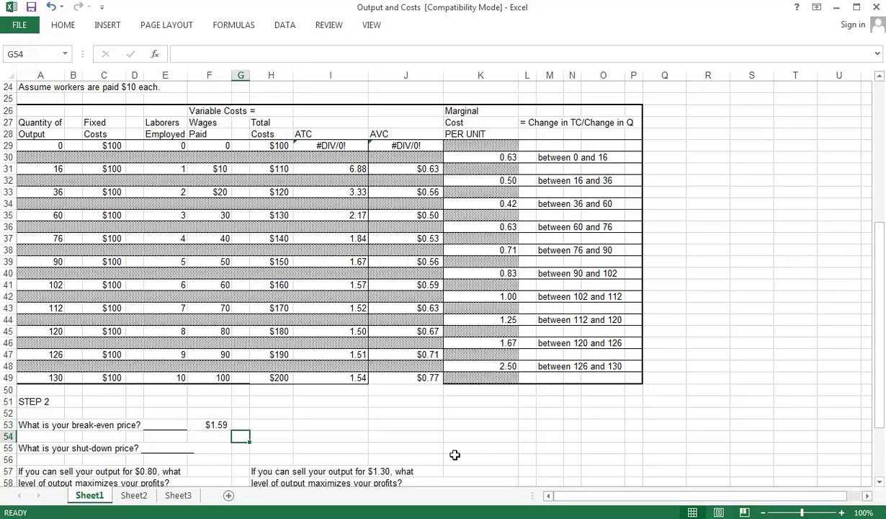
pyautogui.press('Up')
pyautogui.press('Left')
pyautogui.write('$1.50')
pyautogui.press('Return')
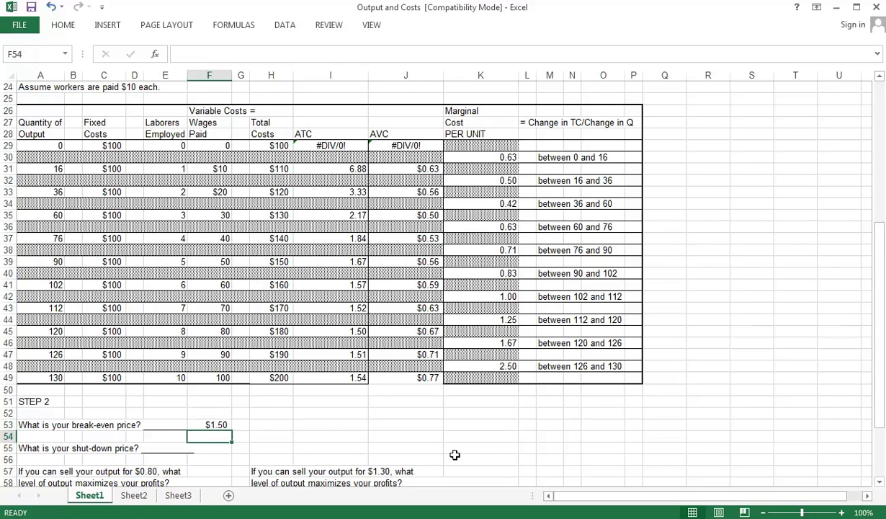
pyautogui.press('Down')
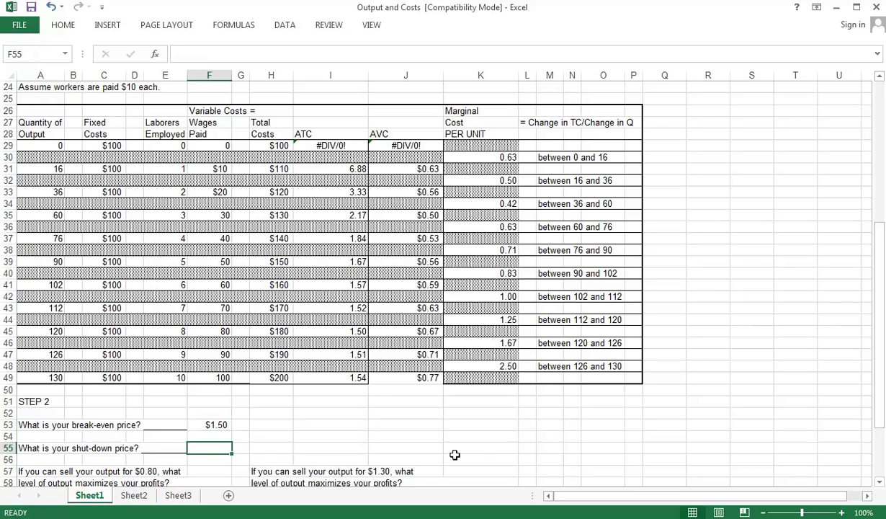
# Find the lowest AVC in column J and enter $0.50 as the shut-down price in F55
pyautogui.press('Right')
pyautogui.press('Right')
pyautogui.press('Right')
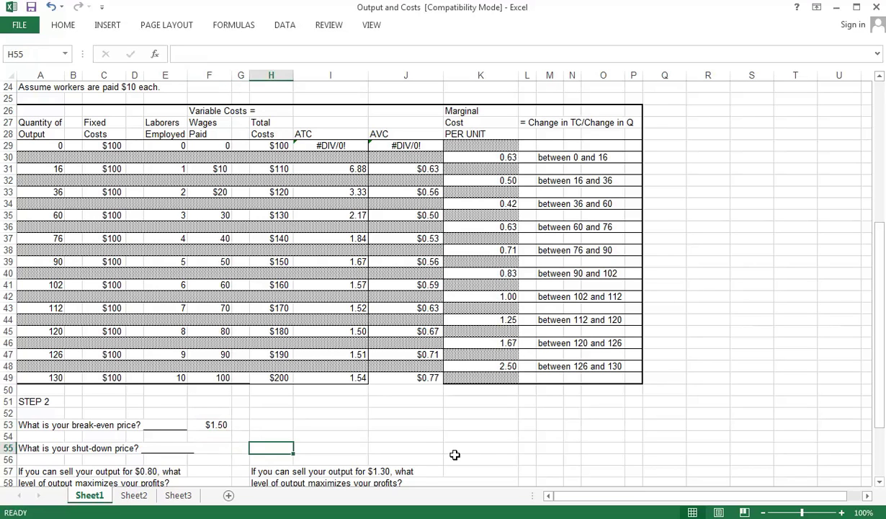
pyautogui.press('Right')
pyautogui.press('Up')
pyautogui.press('Up')
pyautogui.press('Up')
pyautogui.press('Up')
pyautogui.press('Up')
pyautogui.press('Up')
pyautogui.press('Up')
pyautogui.press('Up')
pyautogui.press('Up')
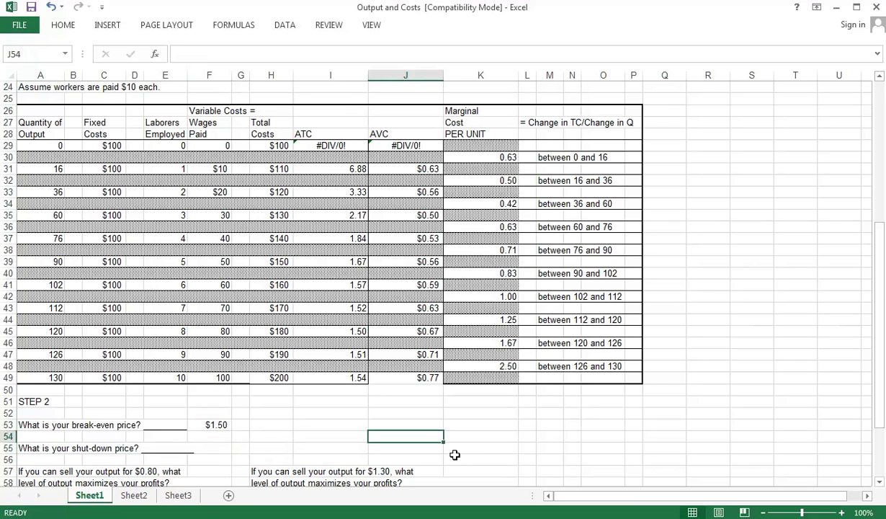
pyautogui.press('Up')
pyautogui.press('Up')
pyautogui.press('Up')
pyautogui.press('Up')
pyautogui.press('Up')
pyautogui.press('Up')
pyautogui.press('Up')
pyautogui.press('Up')
pyautogui.press('Up')
pyautogui.press('Up')
pyautogui.press('Up')
pyautogui.press('Up')
pyautogui.press('Up')
pyautogui.press('Up')
pyautogui.press('Up')
pyautogui.press('Up')
pyautogui.press('Up')
pyautogui.press('Down')
pyautogui.press('Down')
pyautogui.press('Down')
pyautogui.press('Down')
pyautogui.press('Down')
pyautogui.press('Down')
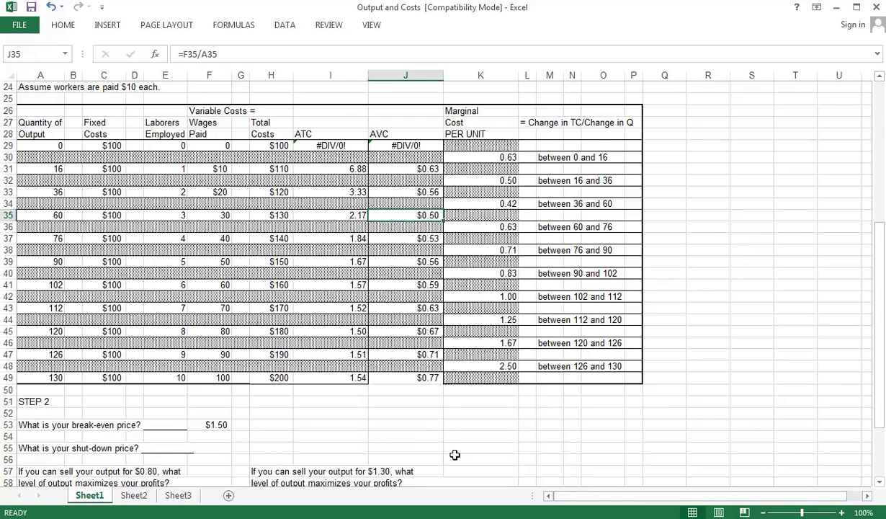
pyautogui.press('Down')
pyautogui.press('Down')
pyautogui.press('Down')
pyautogui.press('Down')
pyautogui.press('Down')
pyautogui.press('Down')
pyautogui.press('Down')
pyautogui.press('Down')
pyautogui.press('Down')
pyautogui.press('Down')
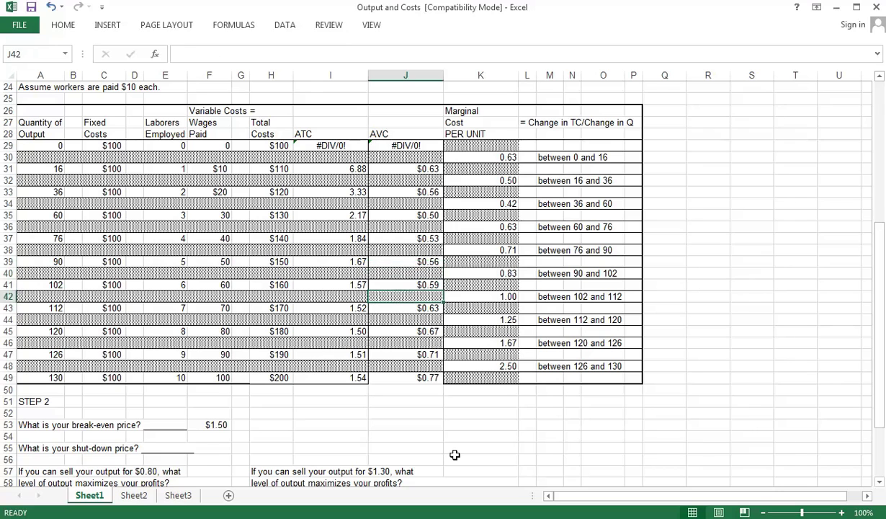
pyautogui.press('Down')
pyautogui.press('Down')
pyautogui.press('Down')
pyautogui.press('Down')
pyautogui.press('Down')
pyautogui.press('Down')
pyautogui.press('Down')
pyautogui.press('Down')
pyautogui.press('Down')
pyautogui.press('Down')
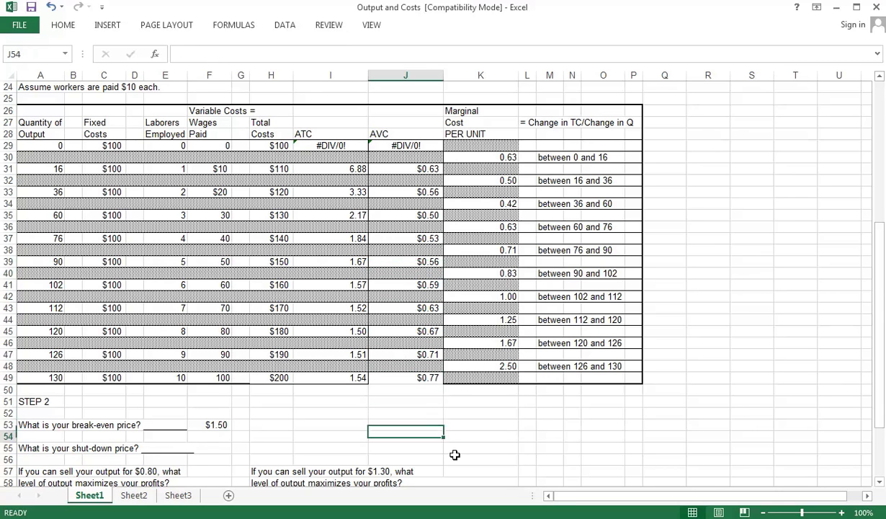
pyautogui.press('Left')
pyautogui.press('Left')
pyautogui.press('Left')
pyautogui.press('Left')
pyautogui.write('$0.50')
pyautogui.press('Return')
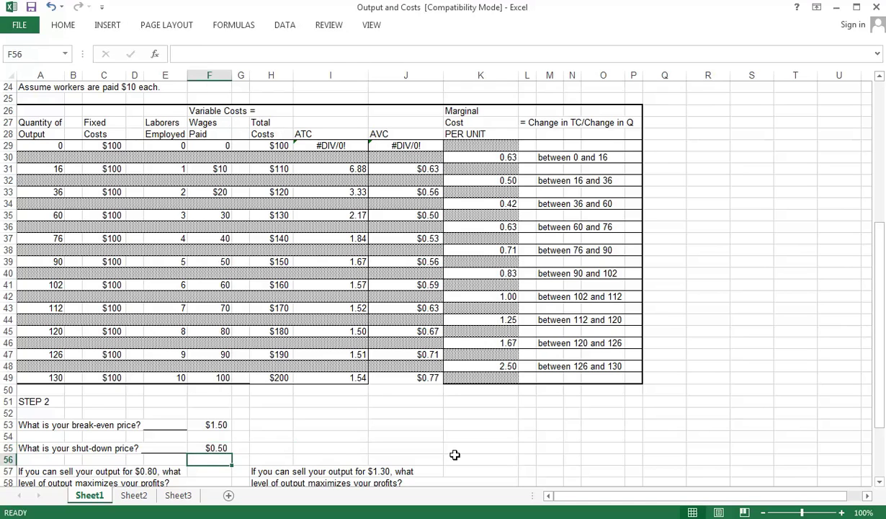
pyautogui.press('Down')
pyautogui.press('Down')
pyautogui.press('Down')
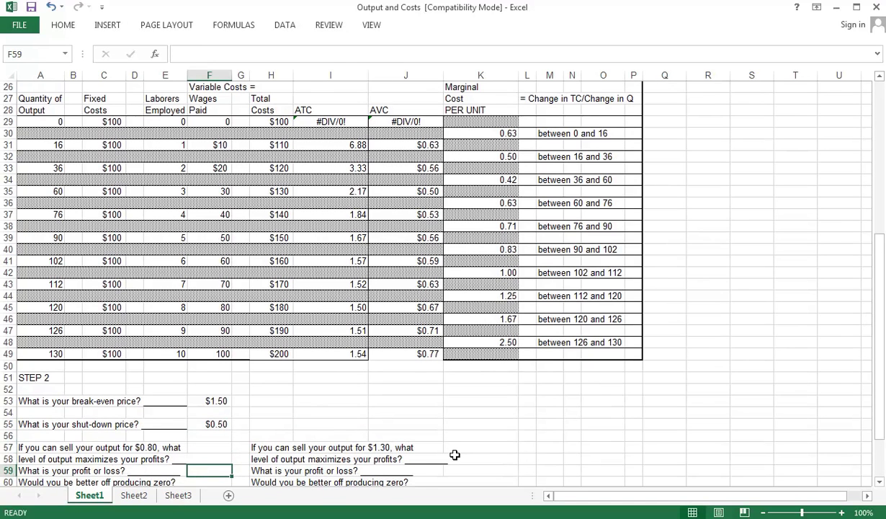
pyautogui.scroll(2, 477, 369)
pyautogui.scroll(-2, 477, 370)
pyautogui.scroll(1, 477, 369)
pyautogui.scroll(-1, 477, 370)
pyautogui.click(496, 133)
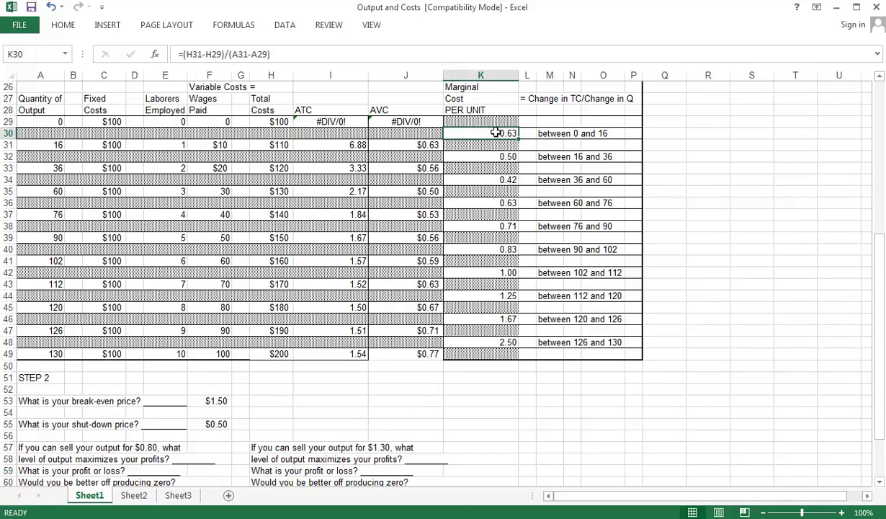
pyautogui.press('Down')
pyautogui.press('Down')
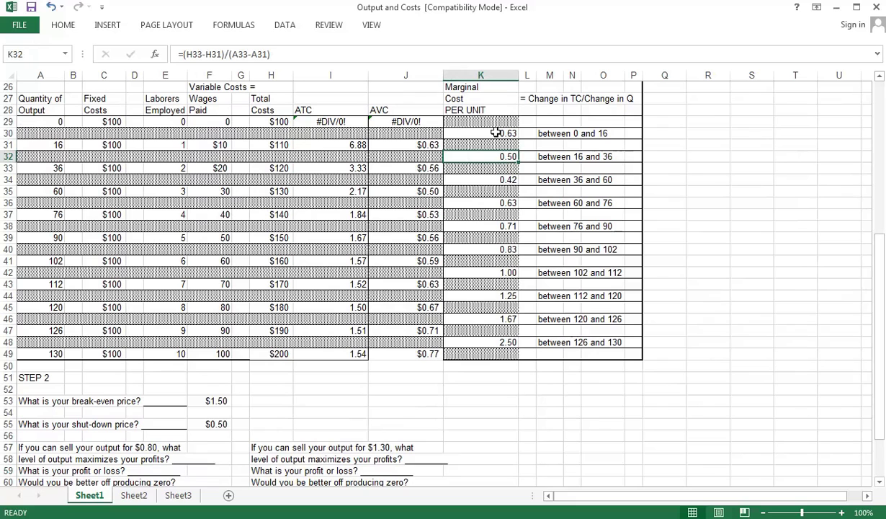
pyautogui.press('Down')
pyautogui.press('Down')
pyautogui.press('Down')
pyautogui.press('Down')
pyautogui.press('Down')
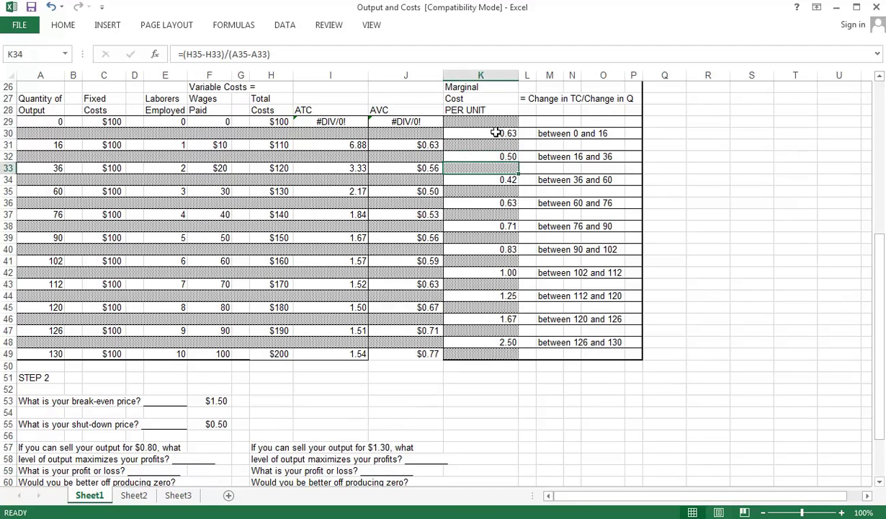
pyautogui.press('Down')
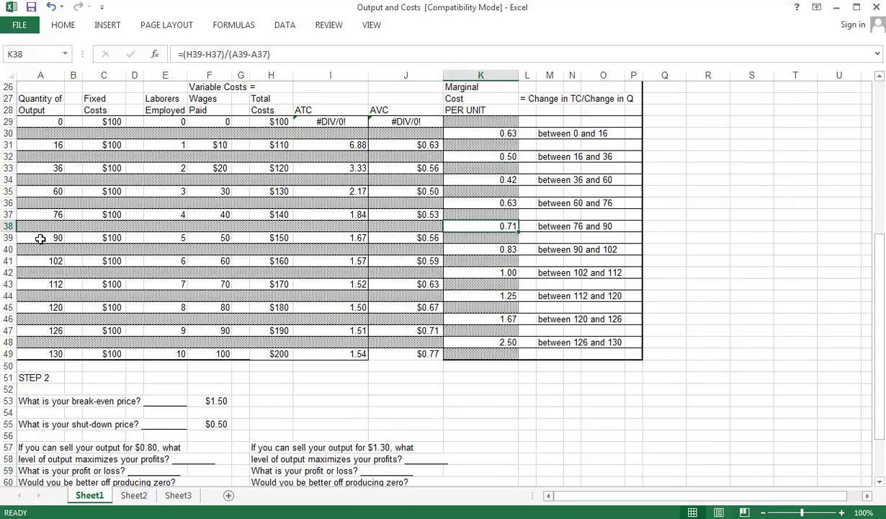
# Enter 90 in F58 as the $0.80 profit-maximizing output and check the ATC there
pyautogui.click(194, 445)
pyautogui.click(205, 459)
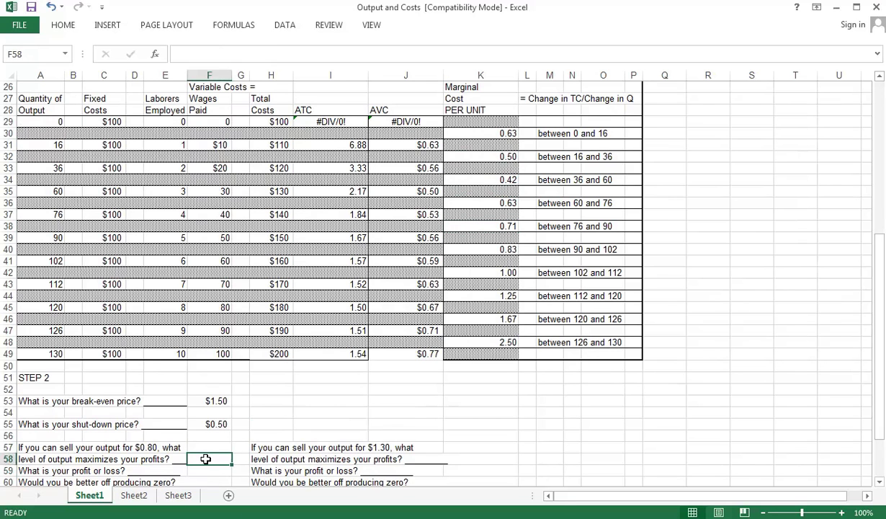
pyautogui.write('90')
pyautogui.press('Return')
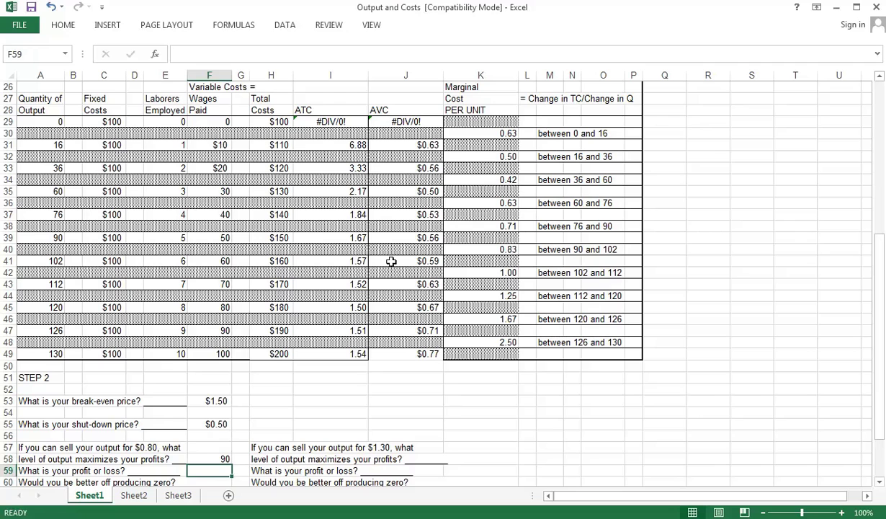
pyautogui.click(338, 243)
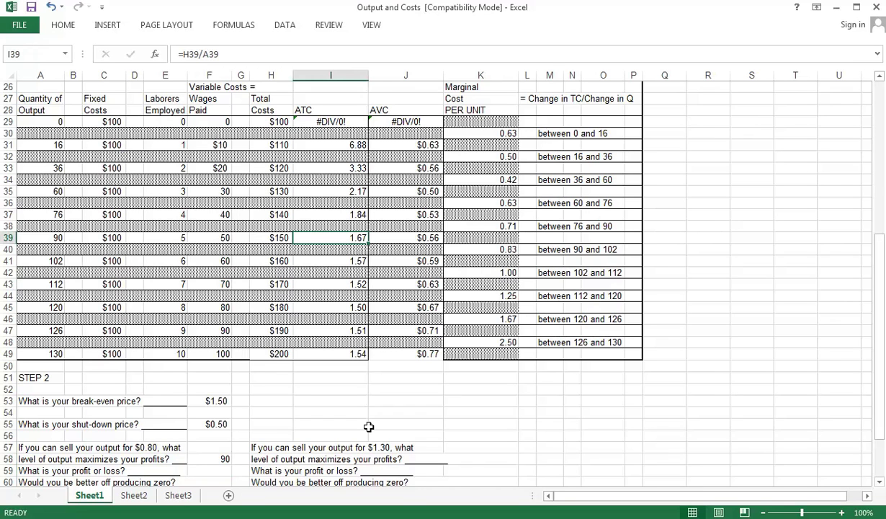
# Enter =-.87*90 in F59, giving a -78.3 loss at the $0.80 price
pyautogui.click(213, 471)
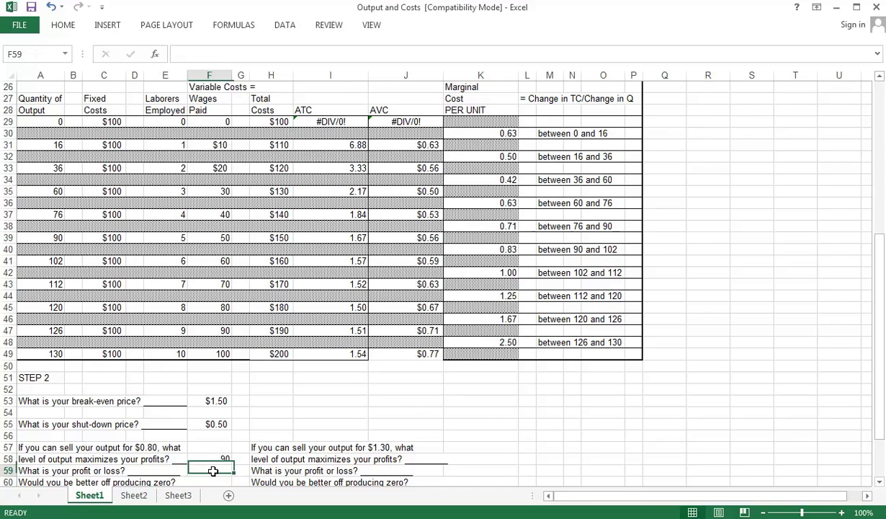
pyautogui.write('=')
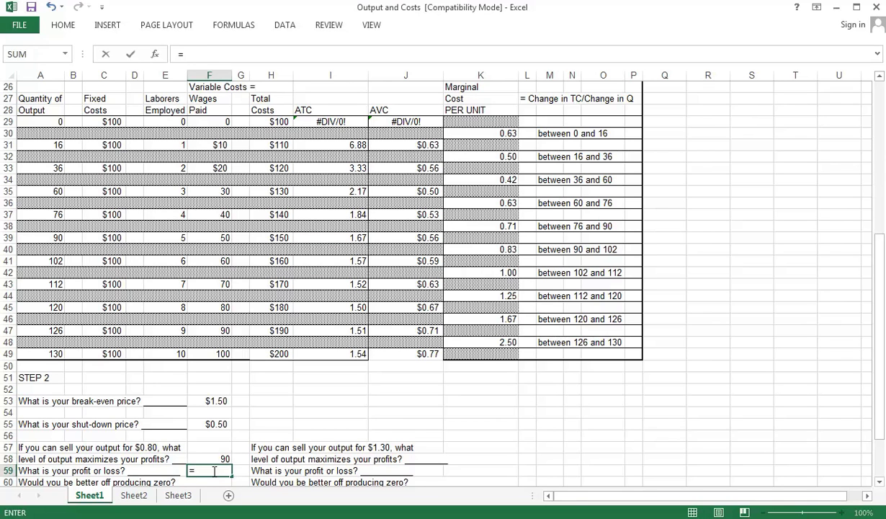
pyautogui.write('.')
pyautogui.click(214, 472)
pyautogui.press('BackSpace')
pyautogui.write('-.87*90')
pyautogui.press('Return')
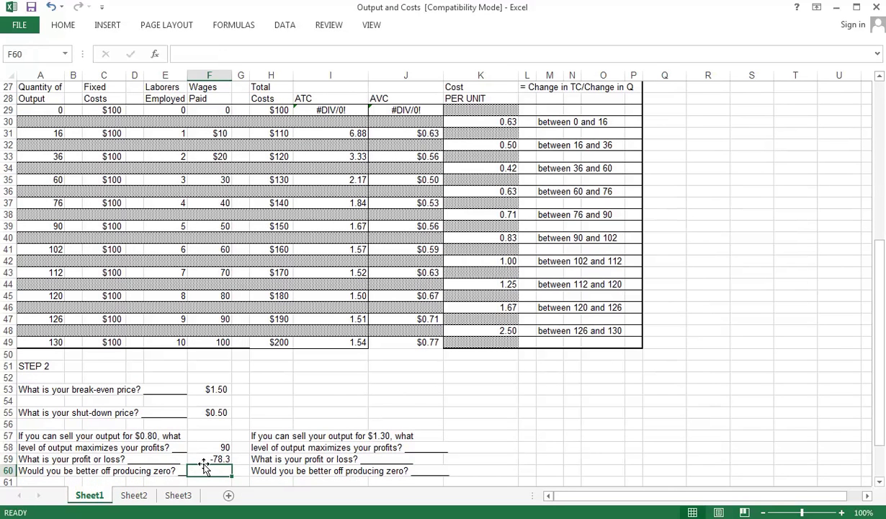
# Type =.80*90 - 150 in M59 as a side profit check
pyautogui.click(546, 415)
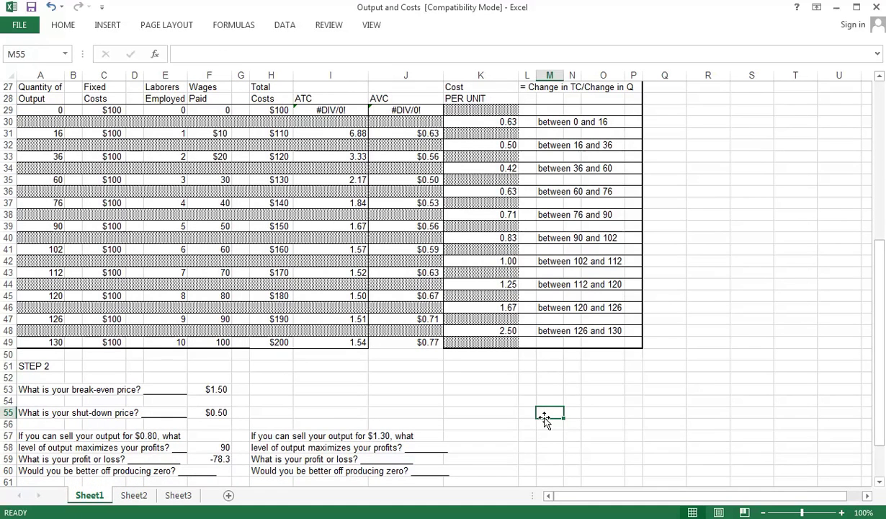
pyautogui.click(554, 457)
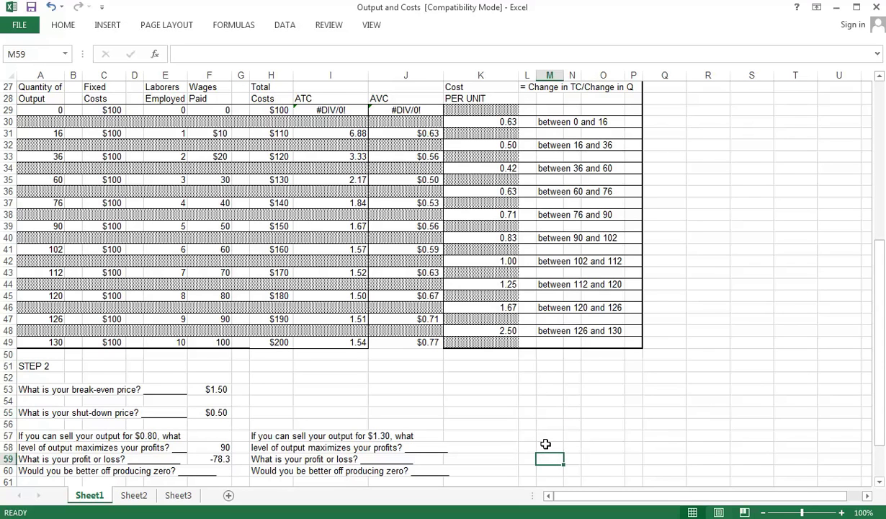
pyautogui.write('=')
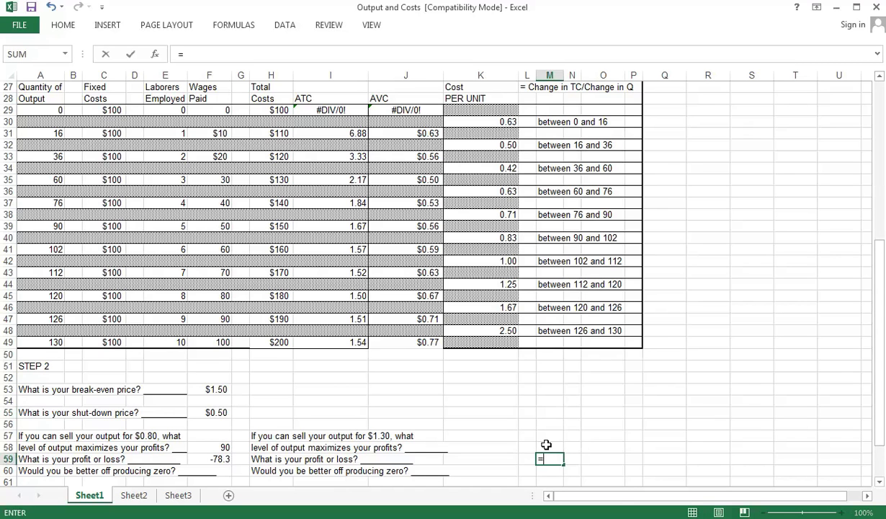
pyautogui.write('.80*90 - ')
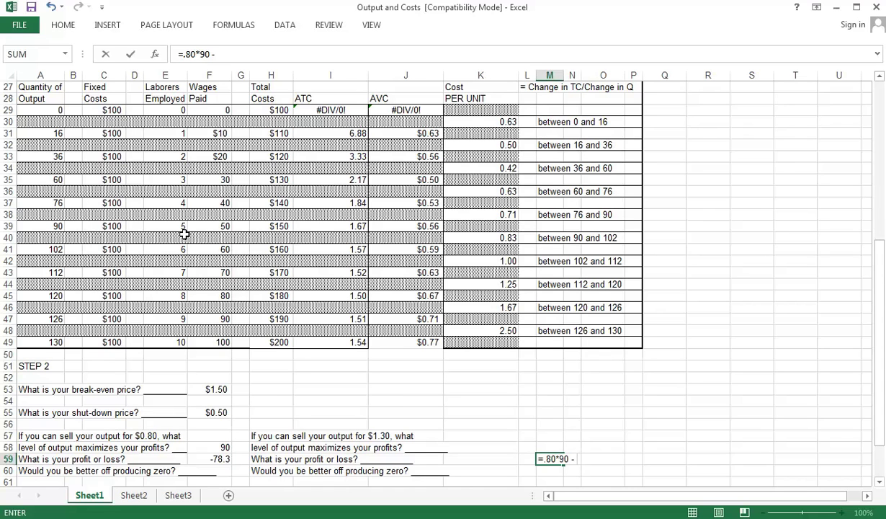
pyautogui.write('150')
# Commit the M59 side check =.80*90 - 150, showing -78
pyautogui.press('Return')
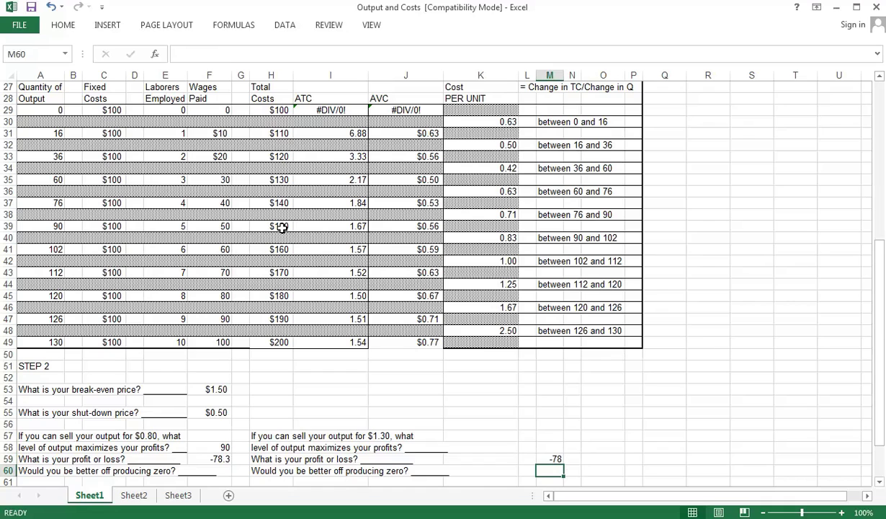
# Review the cost table and enter NO in F60 for producing zero at $0.80
pyautogui.click(557, 460)
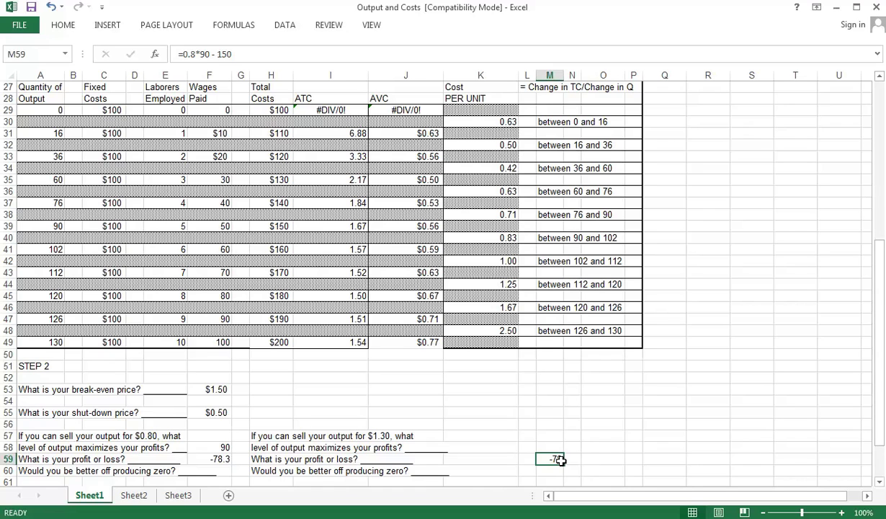
pyautogui.press('Left')
pyautogui.press('Left')
pyautogui.press('Left')
pyautogui.press('Left')
pyautogui.press('Left')
pyautogui.press('Left')
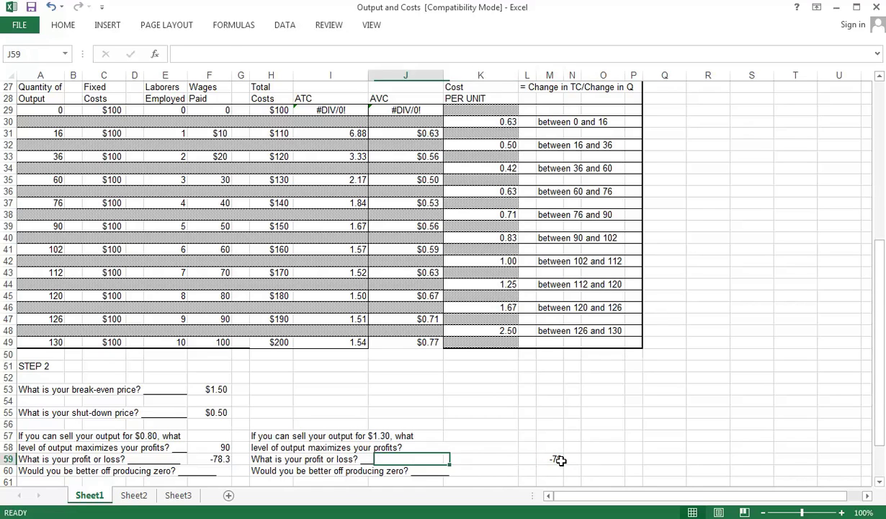
pyautogui.press('Left')
pyautogui.press('Down')
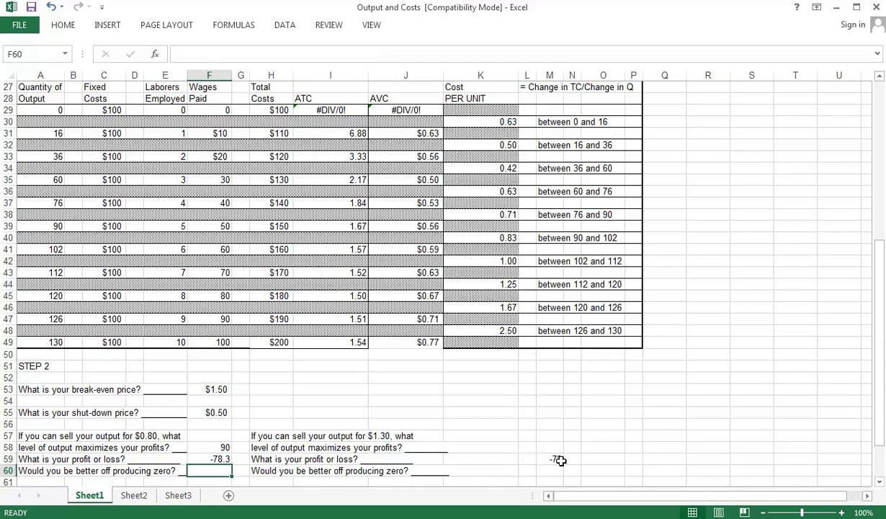
pyautogui.press('Down')
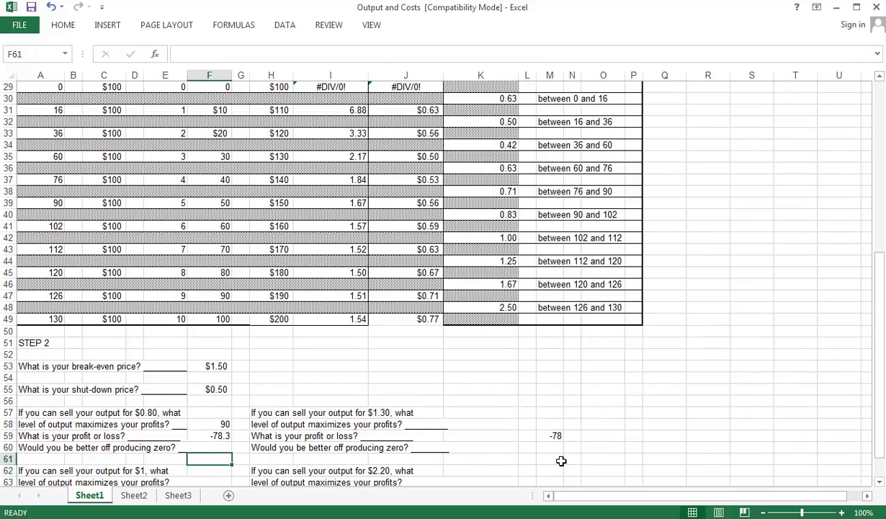
pyautogui.press('Up')
pyautogui.press('Up')
pyautogui.press('Up')
pyautogui.press('Up')
pyautogui.press('Up')
pyautogui.press('Up')
pyautogui.press('Up')
pyautogui.press('Up')
pyautogui.press('Up')
pyautogui.press('Up')
pyautogui.press('Up')
pyautogui.press('Up')
pyautogui.press('Up')
pyautogui.press('Up')
pyautogui.press('Up')
pyautogui.press('Up')
pyautogui.press('Up')
pyautogui.press('Up')
pyautogui.press('Up')
pyautogui.press('Up')
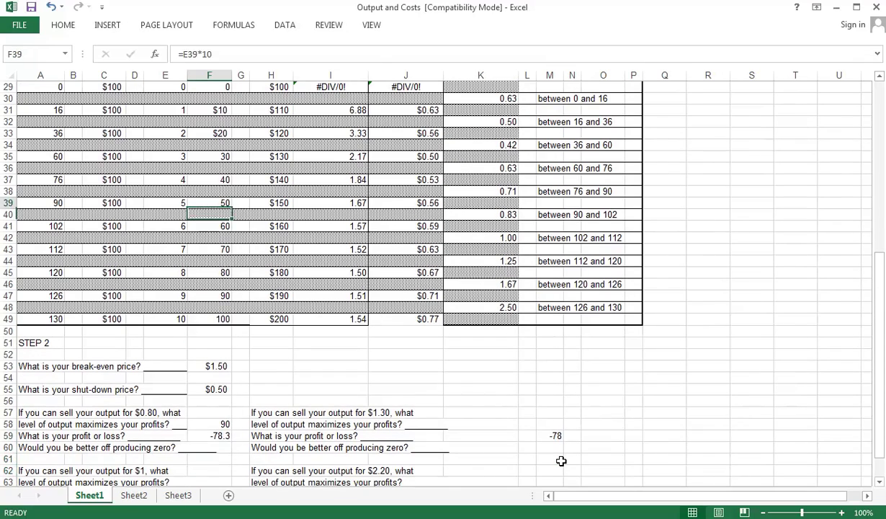
pyautogui.press('Up')
pyautogui.press('Up')
pyautogui.press('Up')
pyautogui.press('Up')
pyautogui.press('Up')
pyautogui.press('Down')
pyautogui.press('Down')
pyautogui.press('Down')
pyautogui.press('Down')
pyautogui.press('Down')
pyautogui.press('Down')
pyautogui.press('Down')
pyautogui.press('Down')
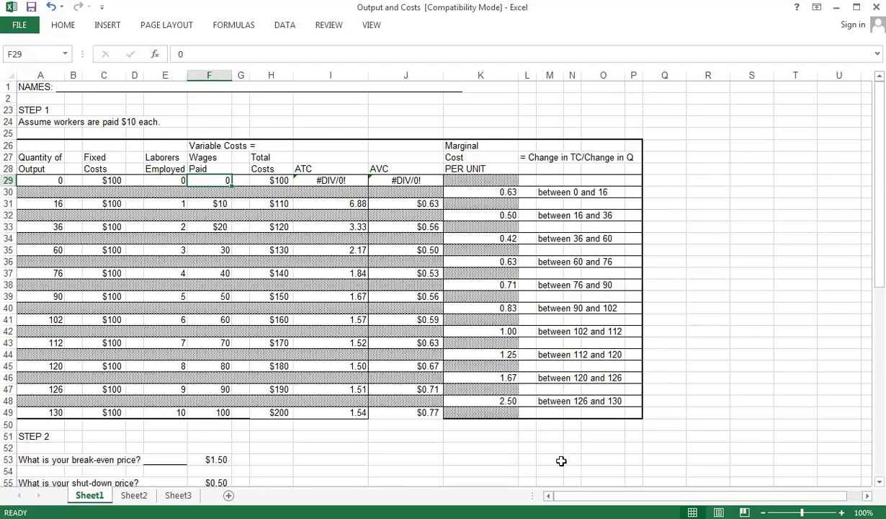
pyautogui.press('Left')
pyautogui.press('Left')
pyautogui.press('Left')
pyautogui.press('Left')
pyautogui.press('Left')
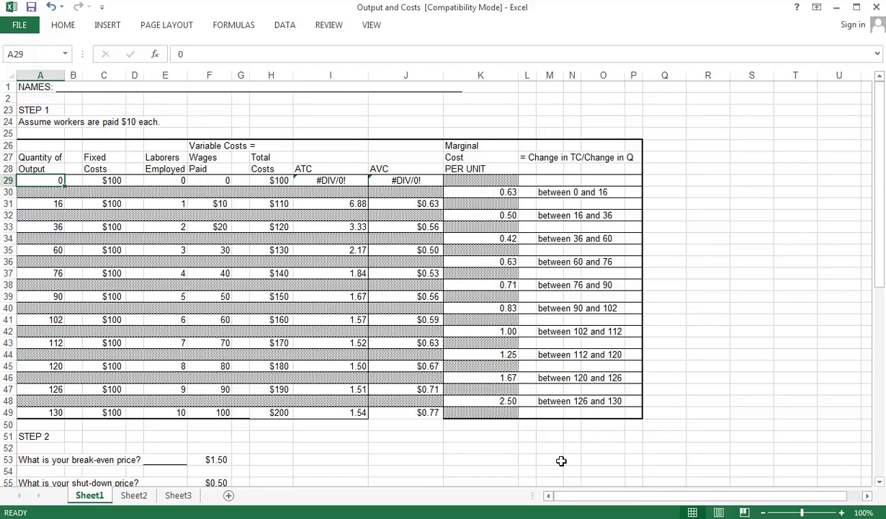
pyautogui.press('Right')
pyautogui.press('Right')
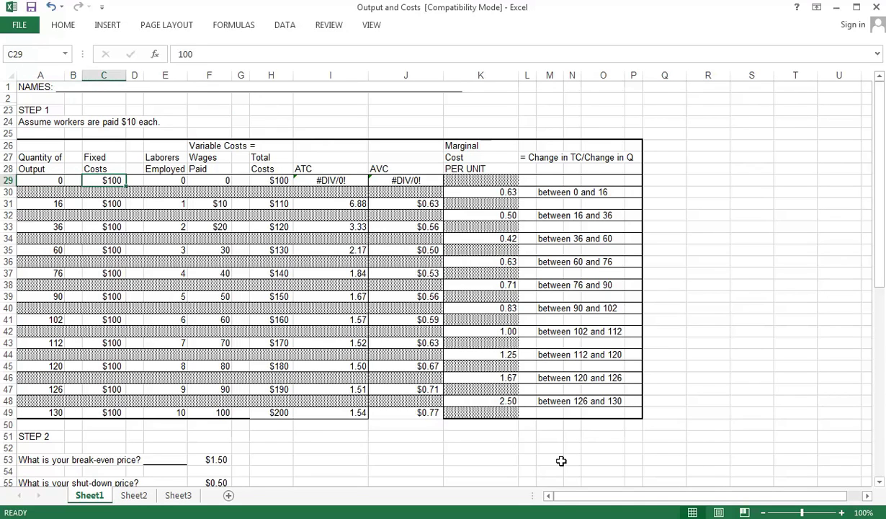
pyautogui.press('Down')
pyautogui.press('Down')
pyautogui.press('Down')
pyautogui.press('Down')
pyautogui.press('Down')
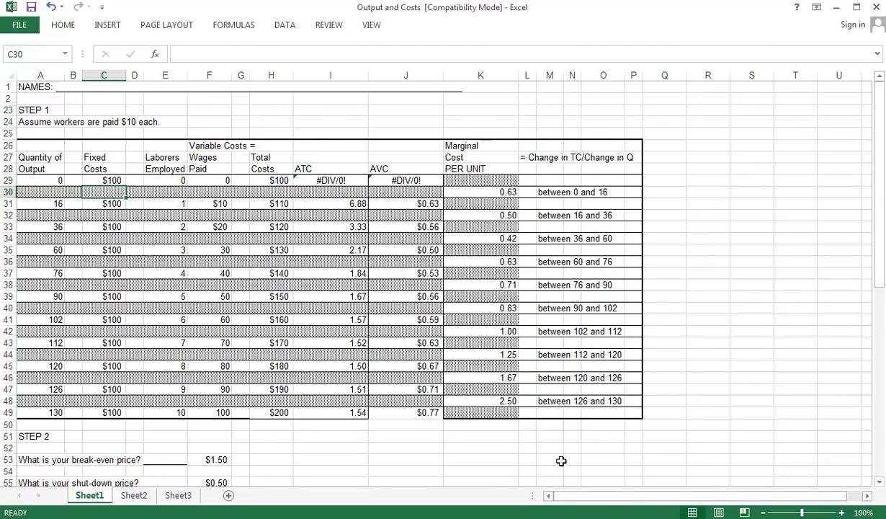
pyautogui.press('Down')
pyautogui.press('Down')
pyautogui.press('Down')
pyautogui.press('Down')
pyautogui.press('Down')
pyautogui.press('Down')
pyautogui.press('Down')
pyautogui.press('Down')
pyautogui.press('Down')
pyautogui.press('Down')
pyautogui.press('Down')
pyautogui.press('Down')
pyautogui.press('Down')
pyautogui.press('Down')
pyautogui.press('Down')
pyautogui.press('Down')
pyautogui.press('Down')
pyautogui.press('Down')
pyautogui.press('Down')
pyautogui.press('Down')
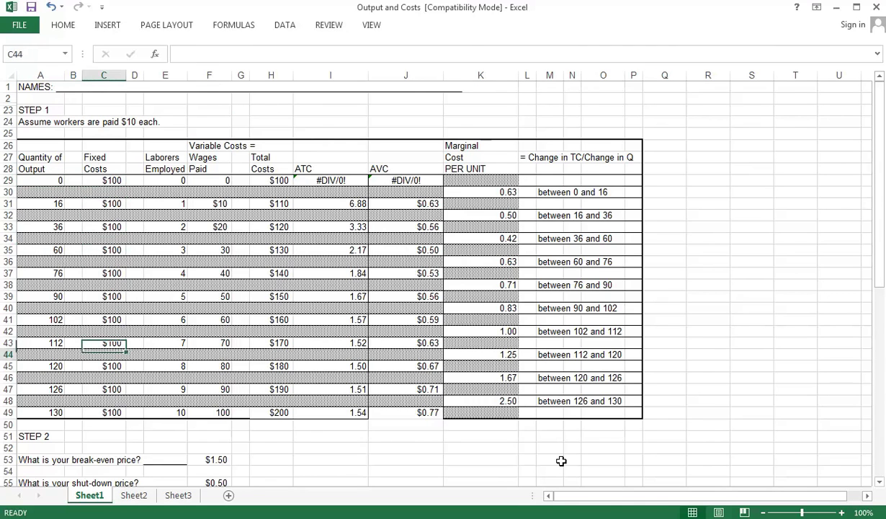
pyautogui.press('Right')
pyautogui.press('Right')
pyautogui.press('Right')
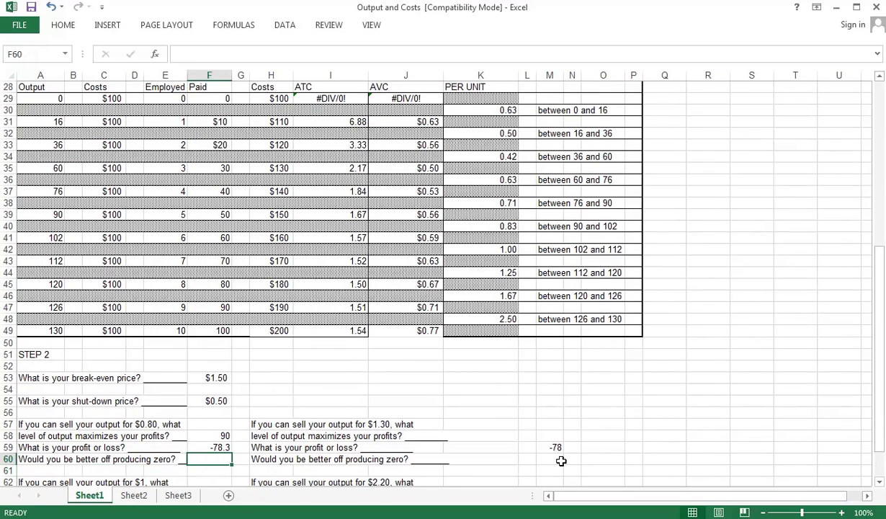
pyautogui.write('NO')
pyautogui.press('Return')
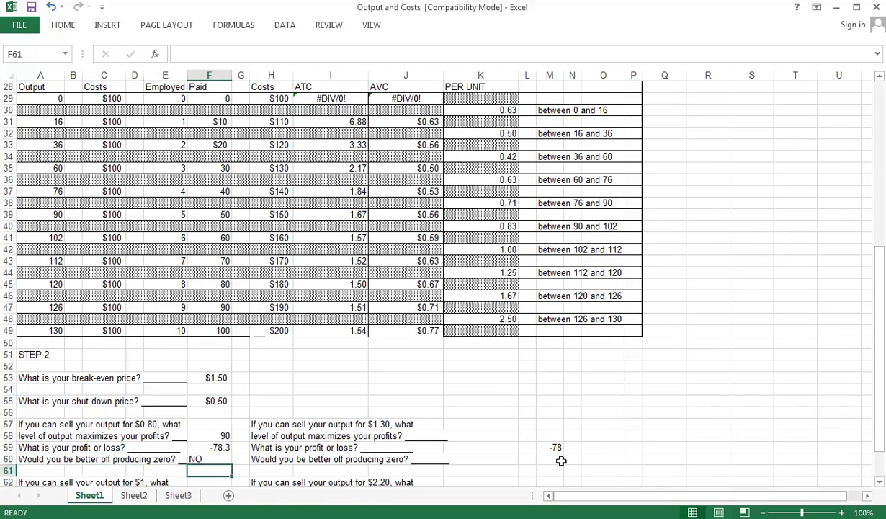
# Scroll down and move across to the $1.30 question rows
pyautogui.scroll(-1, 561, 460)
pyautogui.press('Up')
pyautogui.press('Up')
pyautogui.press('Up')
pyautogui.press('Up')
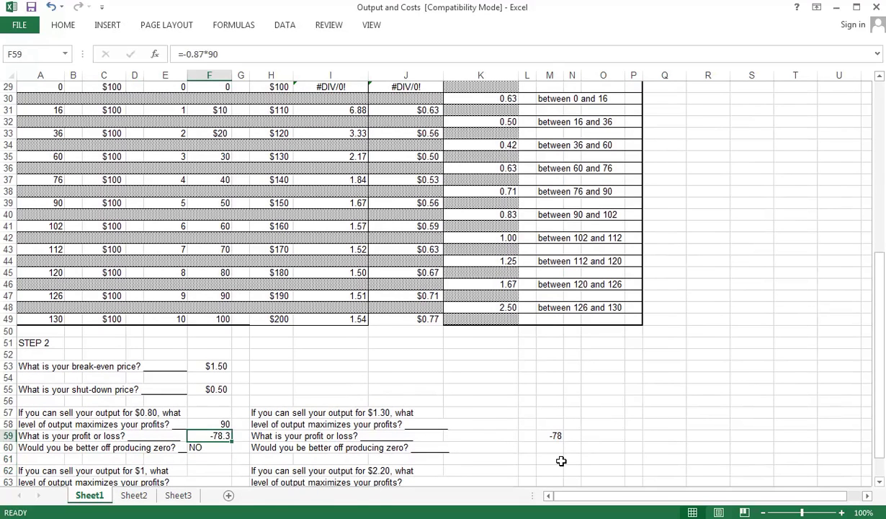
pyautogui.press('Right')
pyautogui.press('Right')
pyautogui.press('Right')
pyautogui.press('Right')
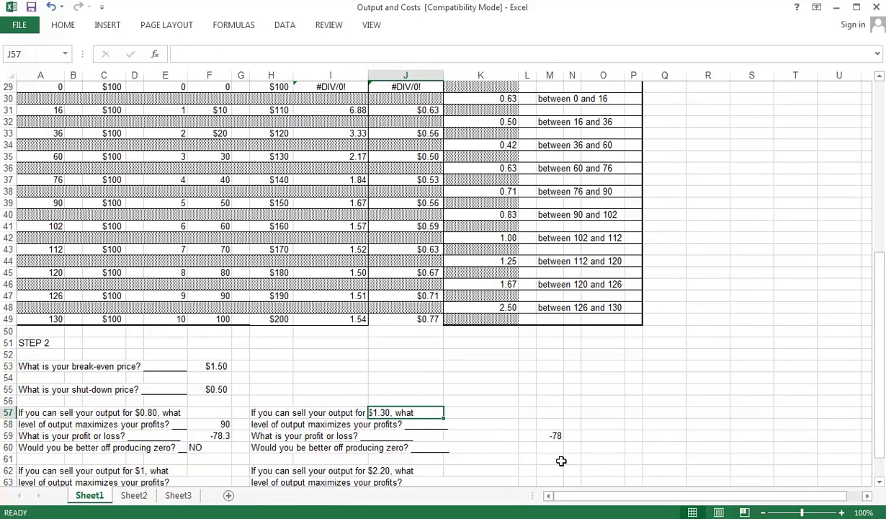
pyautogui.press('Up')
pyautogui.press('Up')
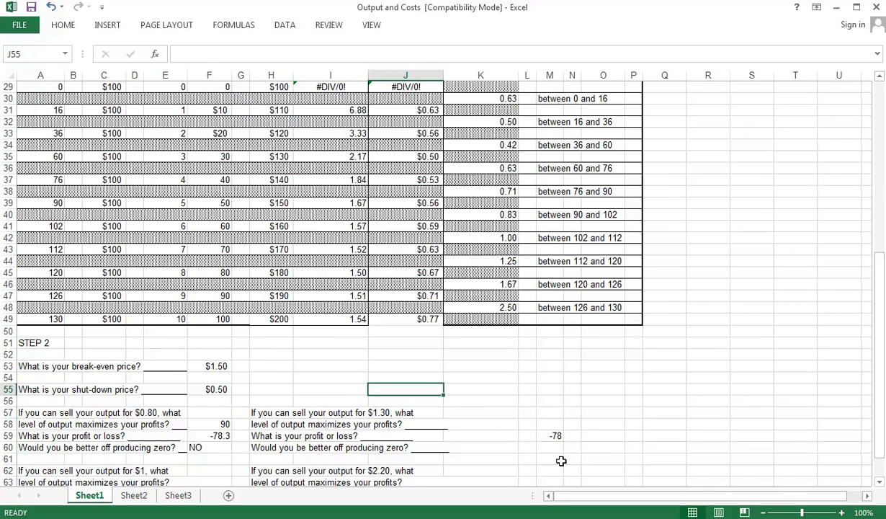
pyautogui.press('Up')
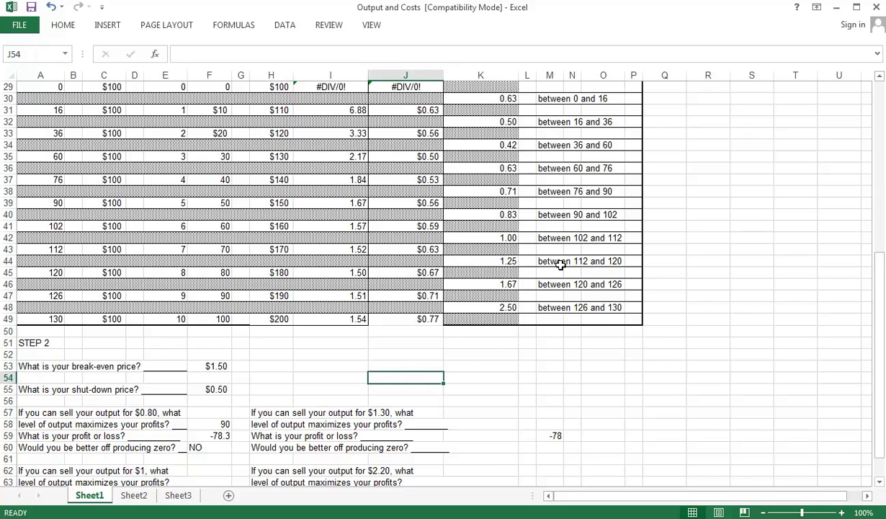
# Check output 120 in the table and enter 120 in K58 as the $1.30 output
pyautogui.click(52, 272)
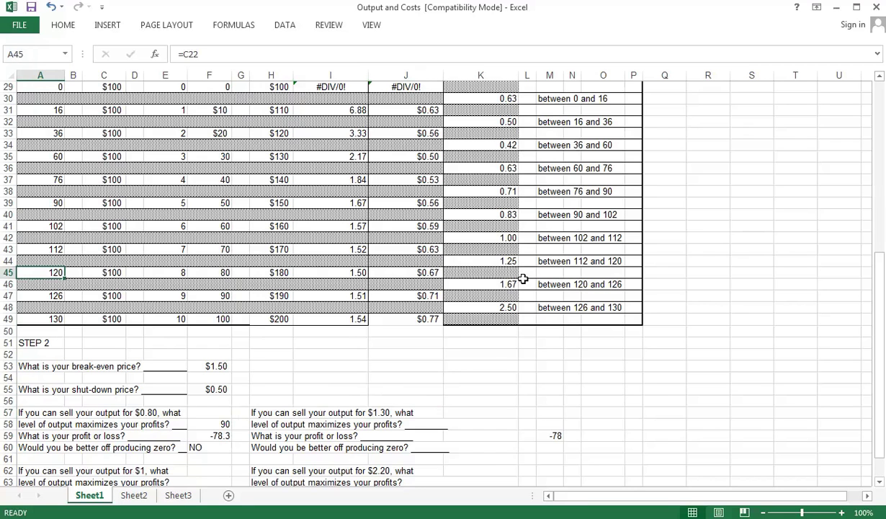
pyautogui.click(469, 426)
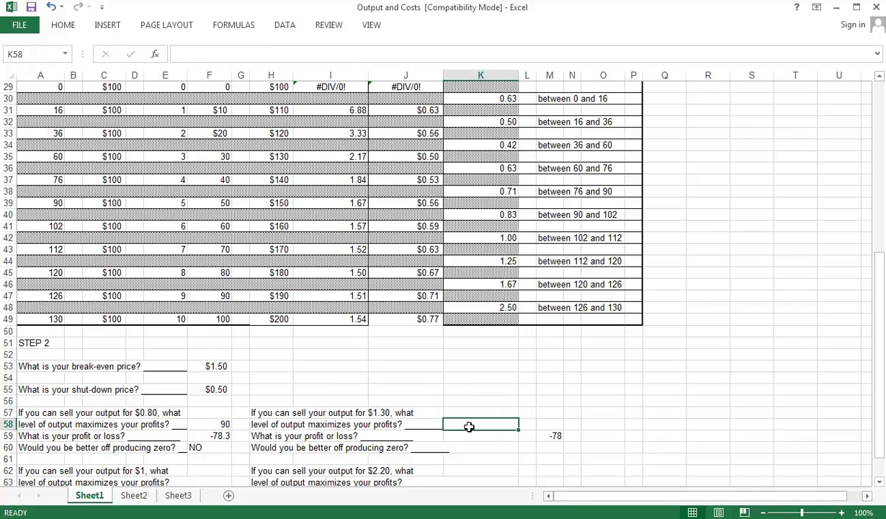
pyautogui.write('120')
pyautogui.press('Return')
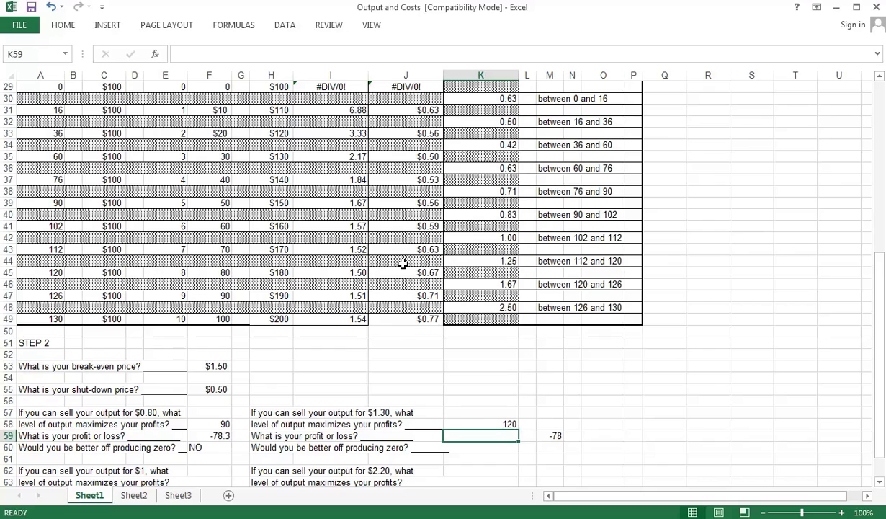
# Check ATC at output 120 and enter =-0.20*120 in K59, a -24 loss
pyautogui.click(348, 272)
pyautogui.scroll(1, 348, 270)
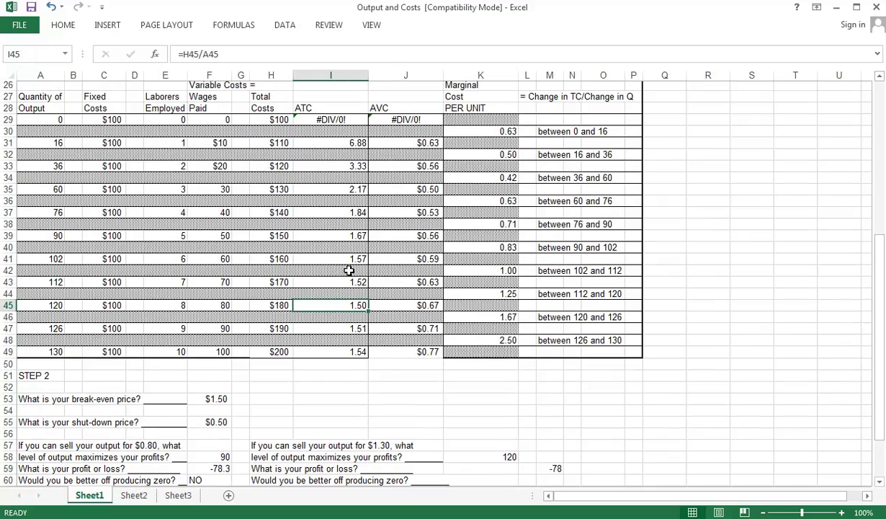
pyautogui.scroll(-1, 349, 270)
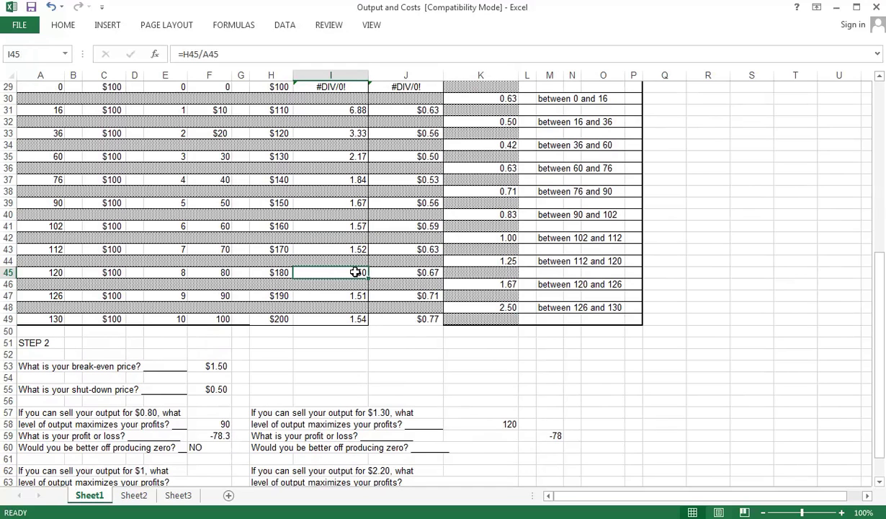
pyautogui.click(442, 443)
pyautogui.click(462, 438)
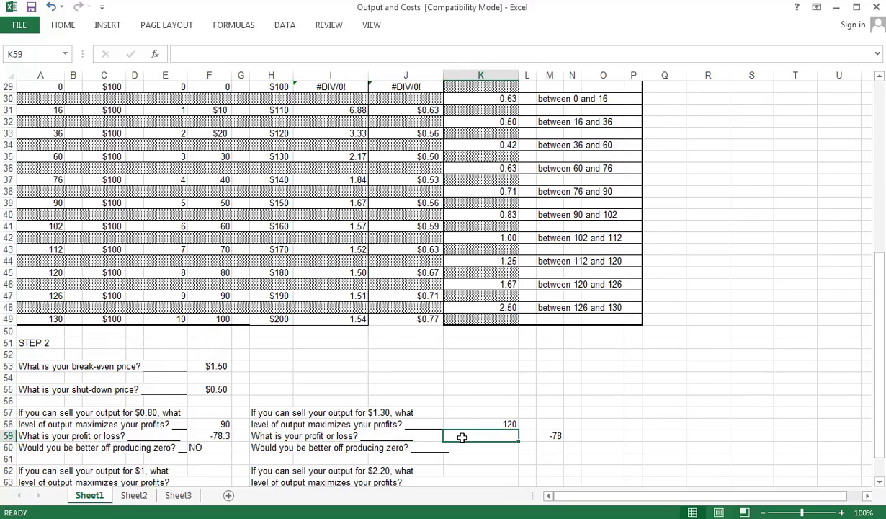
pyautogui.write('=0.2')
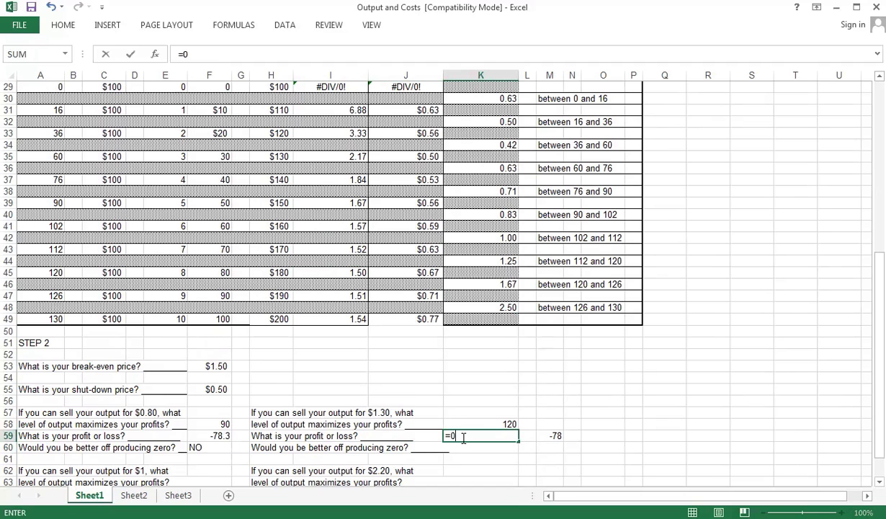
pyautogui.press('BackSpace')
pyautogui.press('BackSpace')
pyautogui.press('BackSpace')
pyautogui.write('-')
pyautogui.write('0.20')
pyautogui.write('*')
pyautogui.write('120')
pyautogui.press('Return')
# Clear the -78 side check from M59
pyautogui.press('Right')
pyautogui.press('Right')
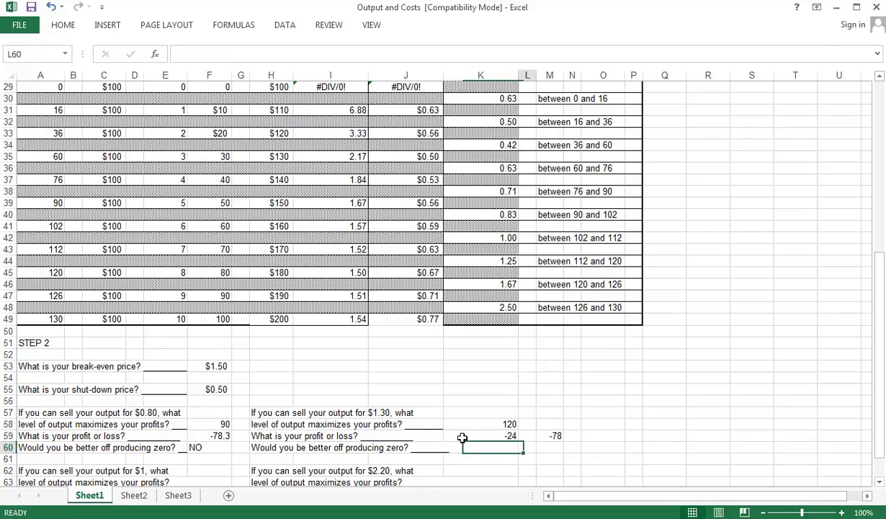
pyautogui.press('Up')
pyautogui.press('Delete')
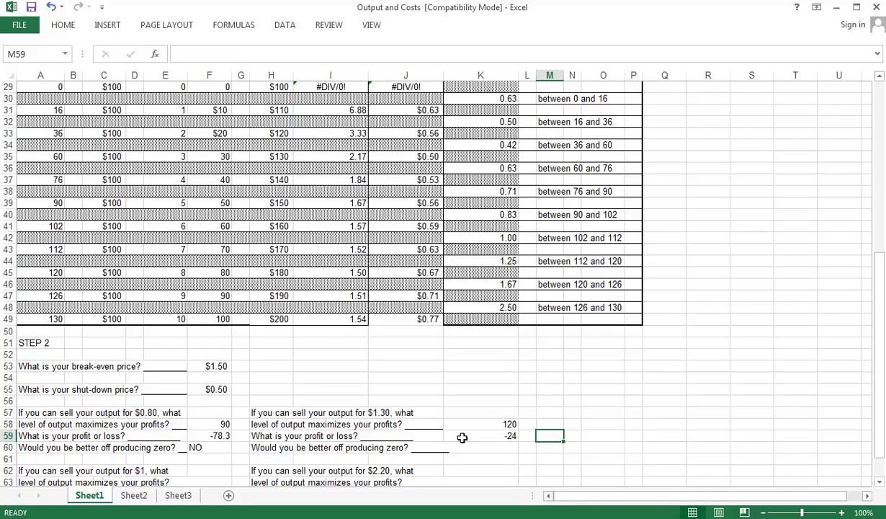
# Enter the side check =120*1.30 - 180 in M59, giving -24, and compare with K59's formula
pyautogui.write('=')
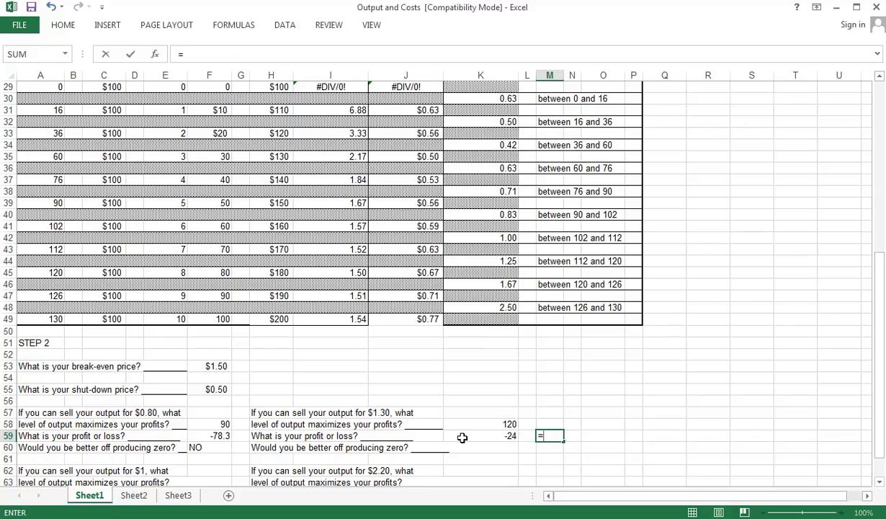
pyautogui.write('120*1.30')
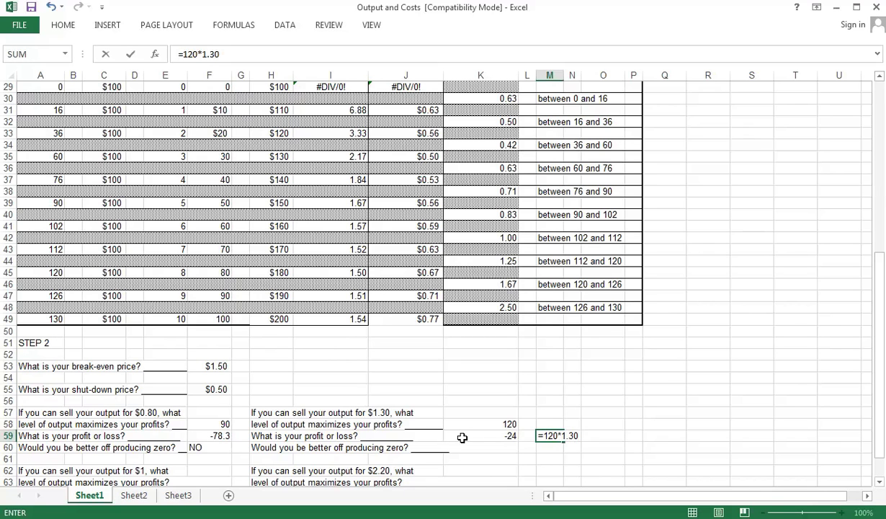
pyautogui.write(' - 180')
pyautogui.press('Return')
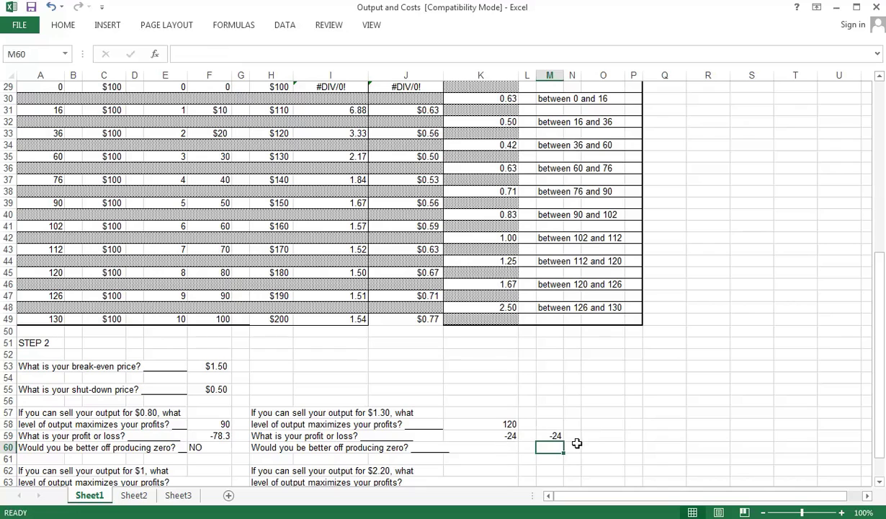
pyautogui.click(500, 448)
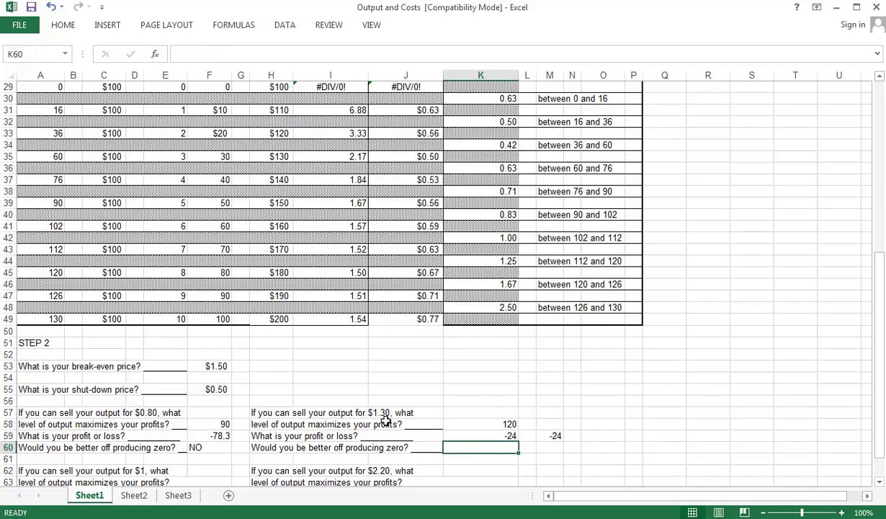
pyautogui.click(477, 436)
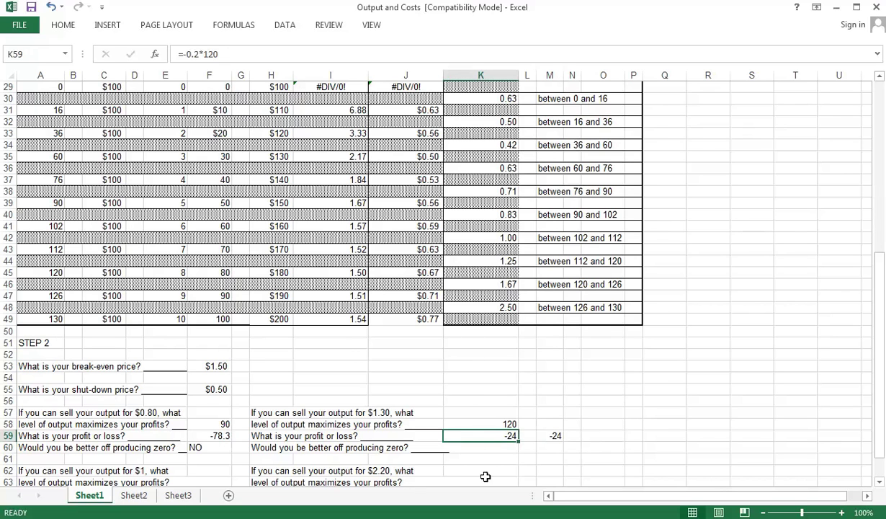
# Answer NO in K60 to producing zero at the $1.30 price
pyautogui.click(486, 447)
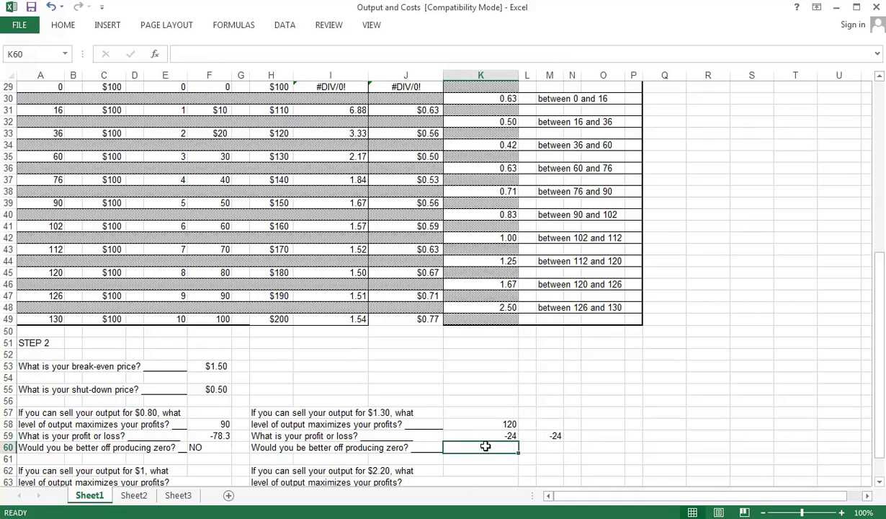
pyautogui.write('NO')
pyautogui.hotkey('ctrl', 'Return')
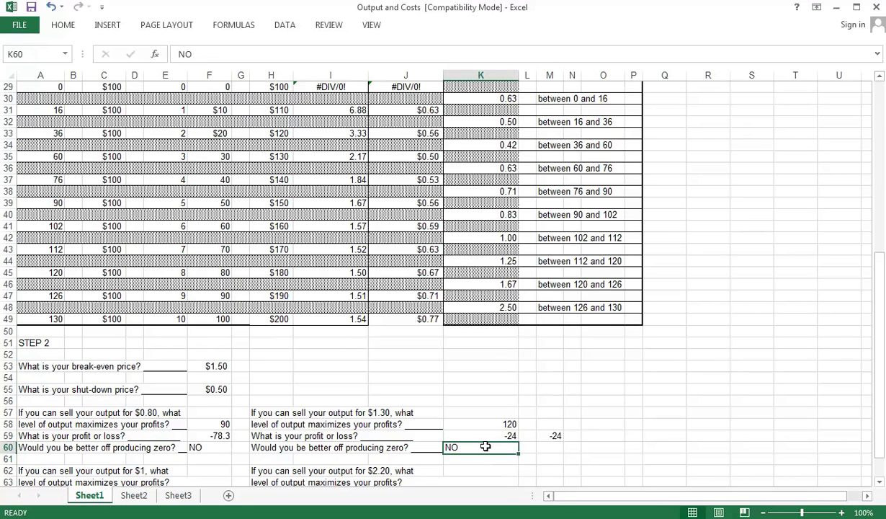
pyautogui.press('Up')
pyautogui.press('Up')
pyautogui.press('Up')
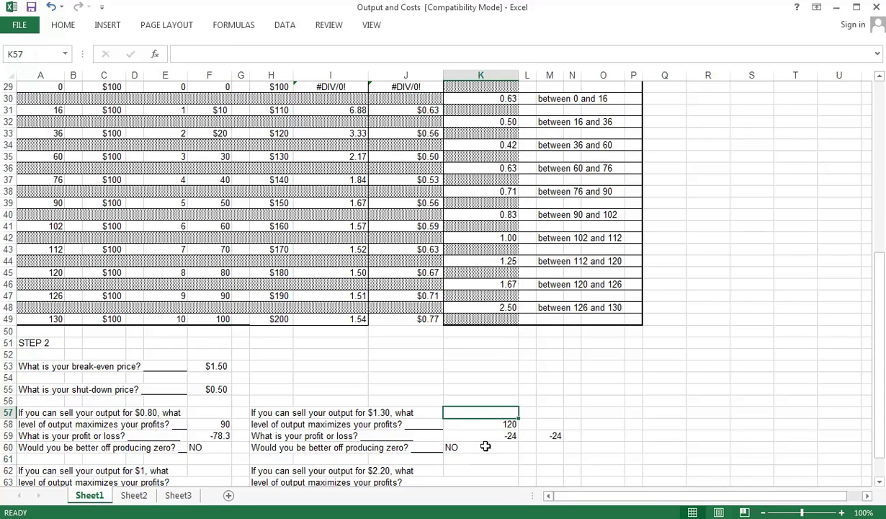
pyautogui.press('Left')
pyautogui.press('Left')
pyautogui.press('Left')
pyautogui.press('Left')
pyautogui.press('Left')
pyautogui.press('Left')
pyautogui.press('Right')
pyautogui.press('Right')
pyautogui.press('Left')
pyautogui.press('Up')
pyautogui.press('Up')
pyautogui.press('Up')
pyautogui.press('Up')
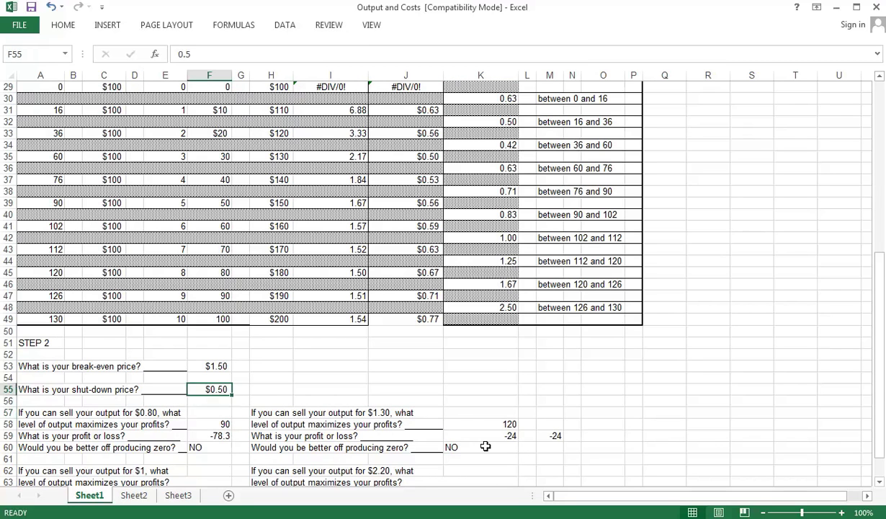
pyautogui.press('Right')
pyautogui.press('Right')
pyautogui.press('Right')
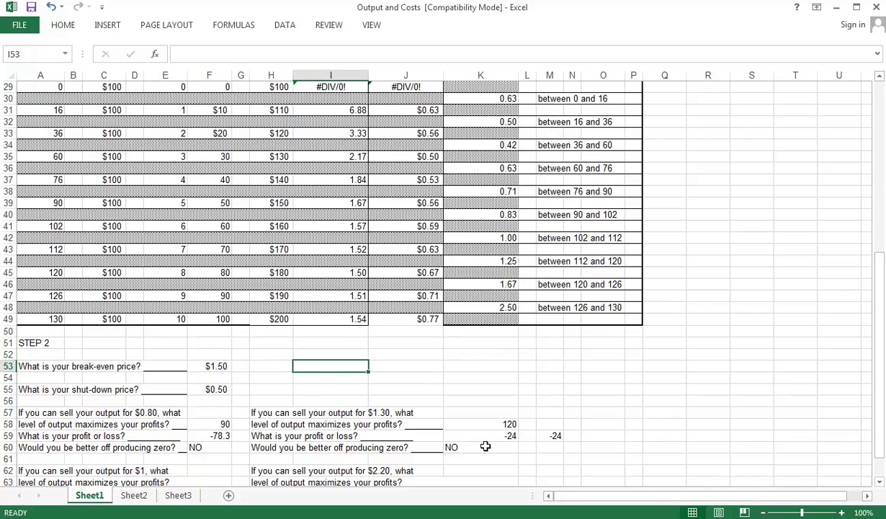
pyautogui.press('Down')
pyautogui.press('Down')
pyautogui.press('Left')
pyautogui.press('Left')
pyautogui.press('Left')
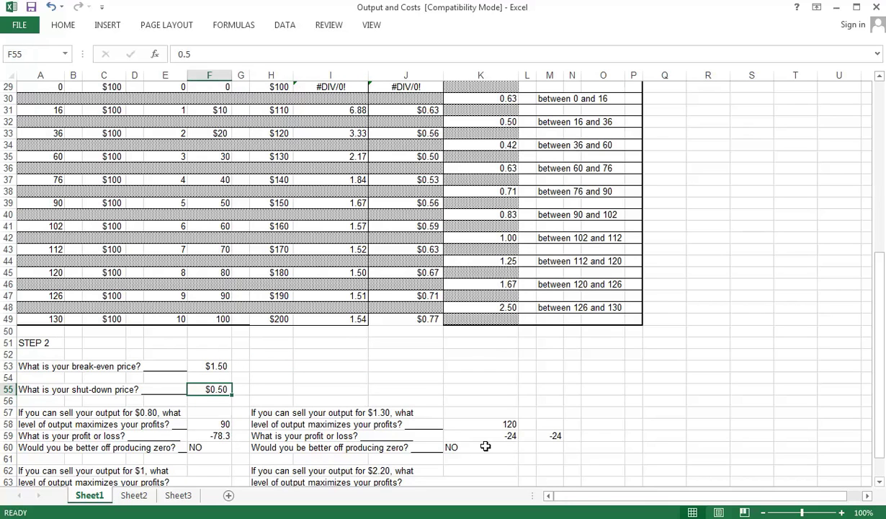
pyautogui.press('Down')
pyautogui.press('Down')
pyautogui.press('Down')
pyautogui.press('Down')
pyautogui.press('Down')
pyautogui.press('Down')
pyautogui.press('Down')
pyautogui.press('Down')
pyautogui.press('Down')
pyautogui.press('Down')
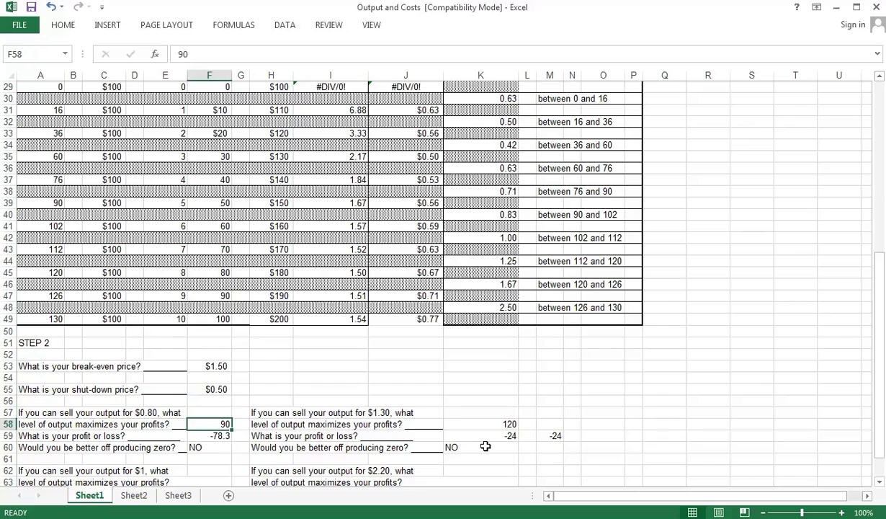
pyautogui.press('Right')
pyautogui.press('Right')
pyautogui.press('Right')
pyautogui.press('Right')
pyautogui.press('Right')
pyautogui.press('Right')
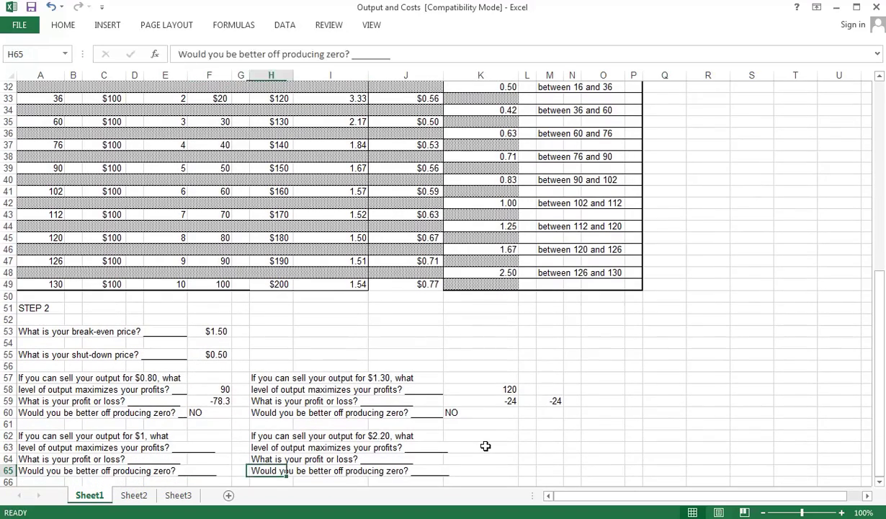
pyautogui.press('Down')
pyautogui.press('Down')
pyautogui.press('Down')
pyautogui.press('Down')
pyautogui.press('Down')
pyautogui.press('Down')
pyautogui.press('Down')
pyautogui.press('Down')
pyautogui.press('Down')
pyautogui.press('Down')
pyautogui.press('Down')
pyautogui.press('Down')
pyautogui.press('Down')
pyautogui.press('Down')
pyautogui.press('Down')
pyautogui.press('Down')
pyautogui.press('Down')
pyautogui.press('Down')
pyautogui.press('Up')
pyautogui.press('Up')
pyautogui.press('Up')
pyautogui.press('Up')
pyautogui.press('Up')
pyautogui.press('Up')
pyautogui.press('Up')
pyautogui.press('Up')
pyautogui.press('Up')
pyautogui.press('Up')
pyautogui.press('Up')
pyautogui.press('Up')
pyautogui.press('Up')
pyautogui.press('Up')
pyautogui.press('Up')
pyautogui.press('Up')
pyautogui.press('Up')
pyautogui.press('Up')
pyautogui.press('Up')
pyautogui.press('Up')
pyautogui.press('Up')
pyautogui.press('Up')
pyautogui.press('Up')
pyautogui.press('Up')
pyautogui.press('Up')
pyautogui.press('Up')
pyautogui.press('Up')
pyautogui.press('Up')
pyautogui.press('Up')
pyautogui.press('Up')
pyautogui.press('Up')
pyautogui.press('Up')
pyautogui.press('Up')
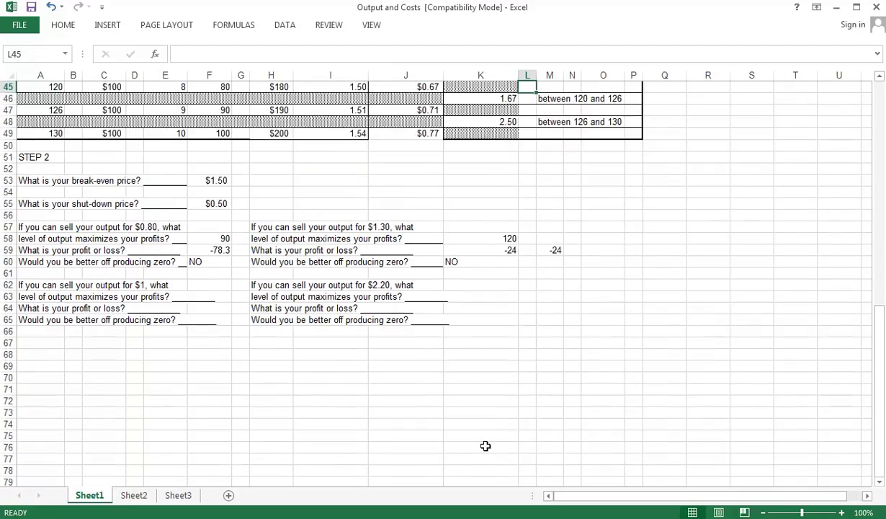
pyautogui.press('Up')
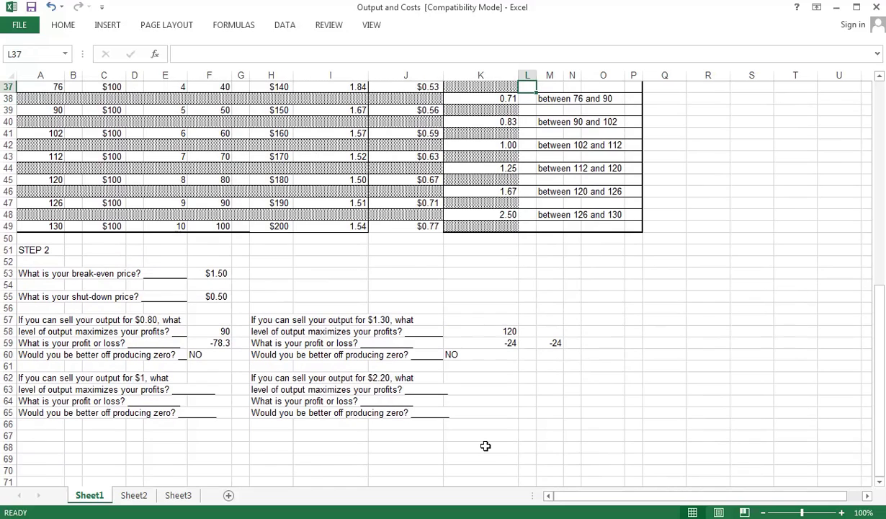
pyautogui.press('Down')
pyautogui.press('Down')
pyautogui.press('Down')
pyautogui.press('Down')
pyautogui.press('Down')
pyautogui.press('Down')
pyautogui.press('Down')
pyautogui.press('Down')
pyautogui.press('Down')
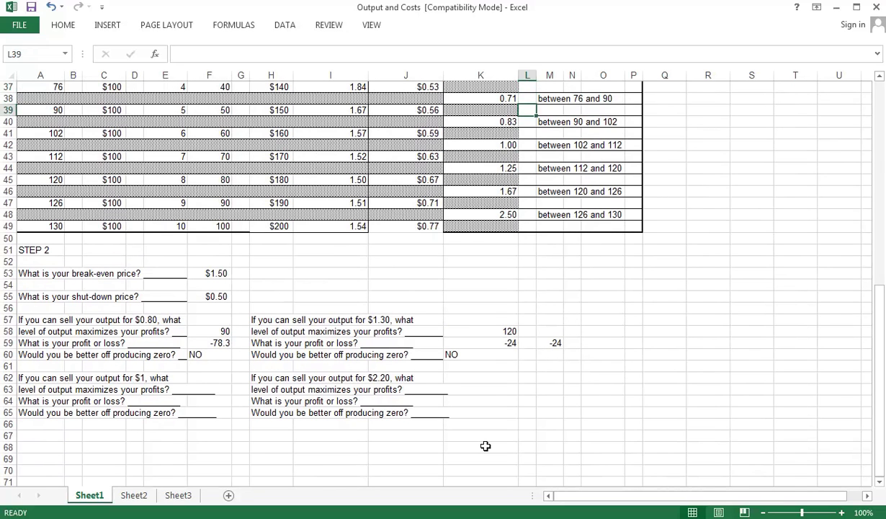
pyautogui.press('Left')
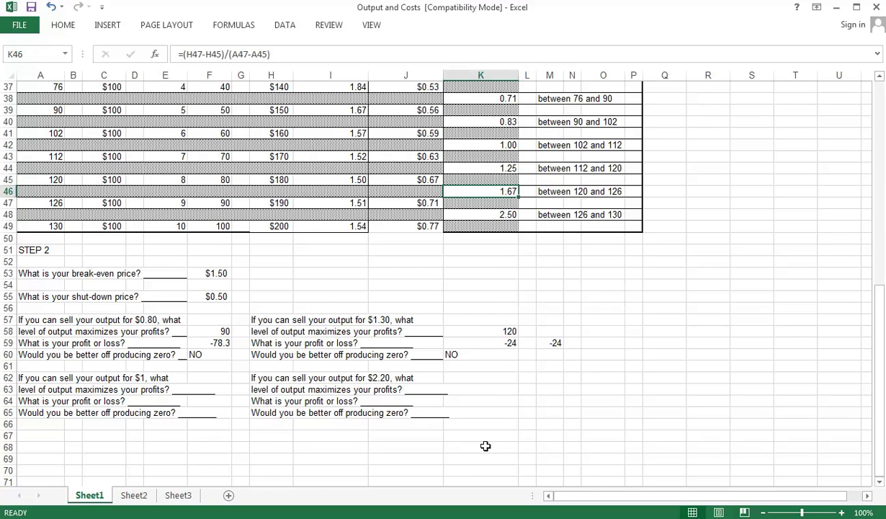
# Enter 126 in K63 as the profit-maximizing output at $2.20
pyautogui.press('Down')
pyautogui.press('Down')
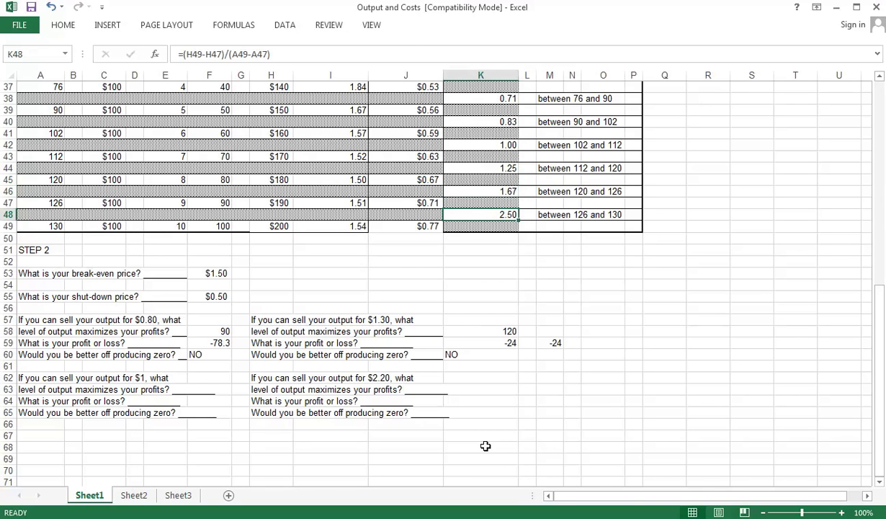
pyautogui.press('Down')
pyautogui.press('Down')
pyautogui.press('Down')
pyautogui.press('Down')
pyautogui.press('Down')
pyautogui.press('Down')
pyautogui.press('Down')
pyautogui.press('Down')
pyautogui.press('Down')
pyautogui.press('Down')
pyautogui.press('Down')
pyautogui.press('Down')
pyautogui.press('Down')
pyautogui.press('Down')
pyautogui.press('Down')
pyautogui.press('Down')
pyautogui.press('Down')
pyautogui.press('Down')
pyautogui.press('Down')
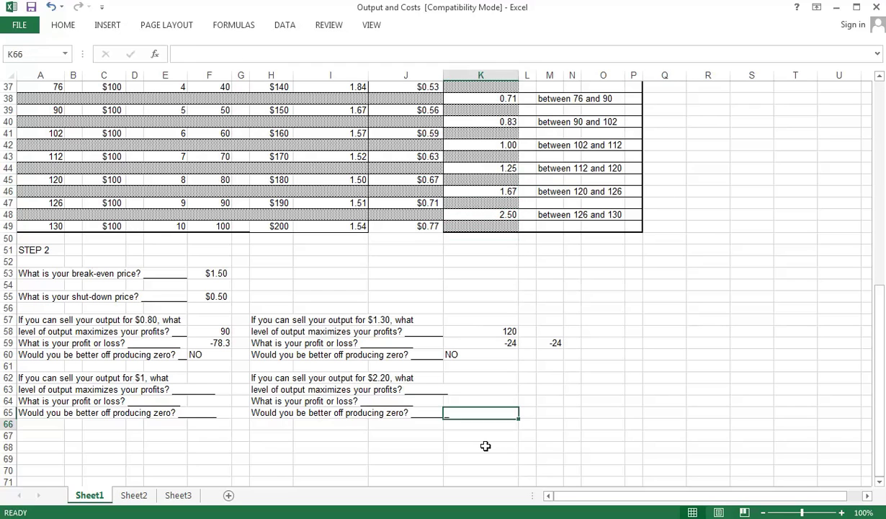
pyautogui.press('Up')
pyautogui.press('Up')
pyautogui.press('Up')
pyautogui.press('Up')
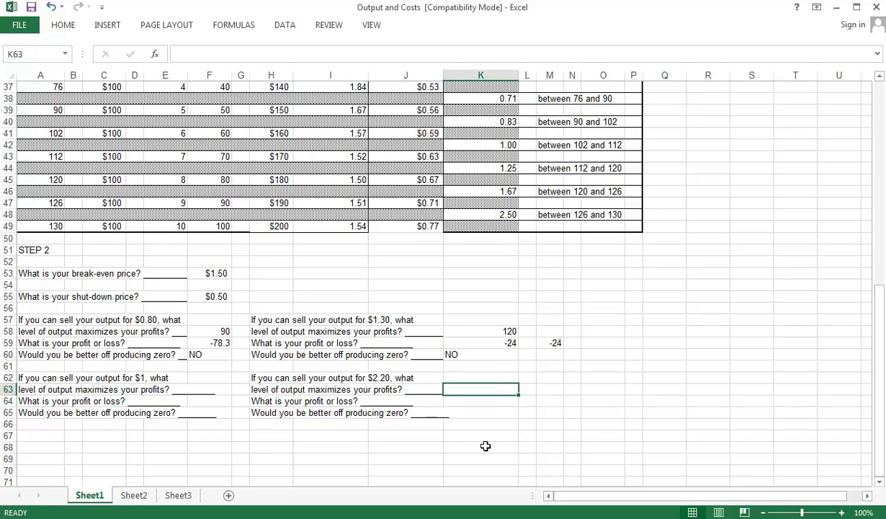
pyautogui.write('126')
pyautogui.press('Return')
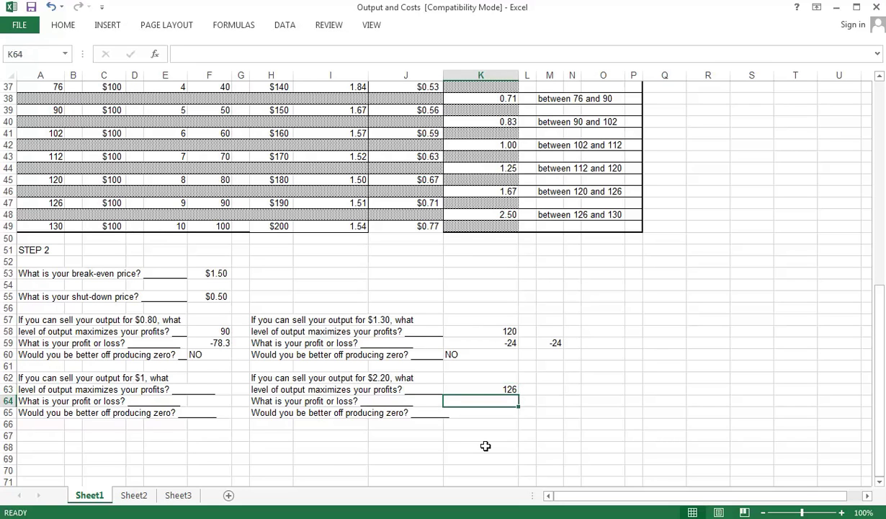
# Review the marginal and average total cost columns, ending at the $2.20 profit answer cell
pyautogui.press('Up')
pyautogui.press('Up')
pyautogui.press('Up')
pyautogui.press('Up')
pyautogui.press('Up')
pyautogui.press('Up')
pyautogui.press('Up')
pyautogui.press('Up')
pyautogui.press('Up')
pyautogui.press('Up')
pyautogui.press('Up')
pyautogui.press('Up')
pyautogui.press('Up')
pyautogui.press('Up')
pyautogui.press('Up')
pyautogui.press('Up')
pyautogui.press('Up')
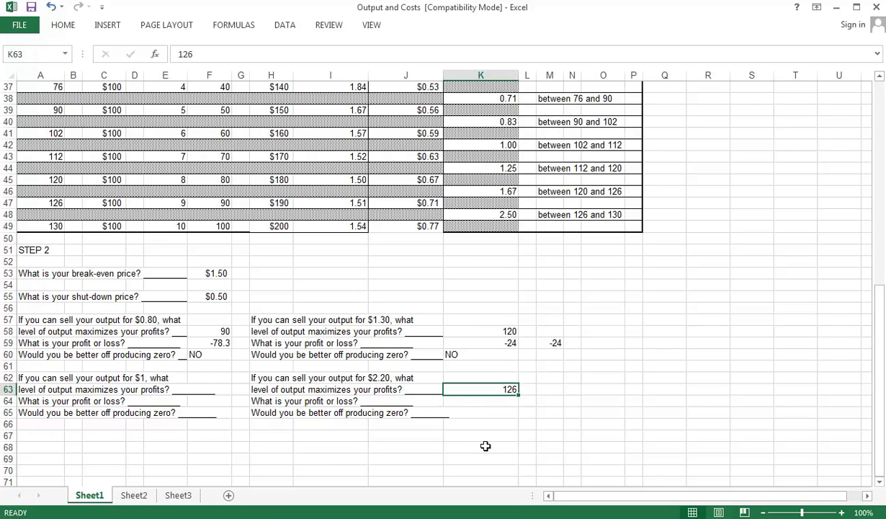
pyautogui.press('Left')
pyautogui.press('Left')
pyautogui.press('Up')
pyautogui.press('Up')
pyautogui.press('Up')
pyautogui.press('Up')
pyautogui.press('Up')
pyautogui.press('Up')
pyautogui.press('Up')
pyautogui.press('Up')
pyautogui.press('Up')
pyautogui.press('Up')
pyautogui.press('Up')
pyautogui.press('Up')
pyautogui.press('Up')
pyautogui.press('Up')
pyautogui.press('Up')
pyautogui.press('Up')
pyautogui.press('Up')
pyautogui.press('Up')
pyautogui.press('Up')
pyautogui.press('Up')
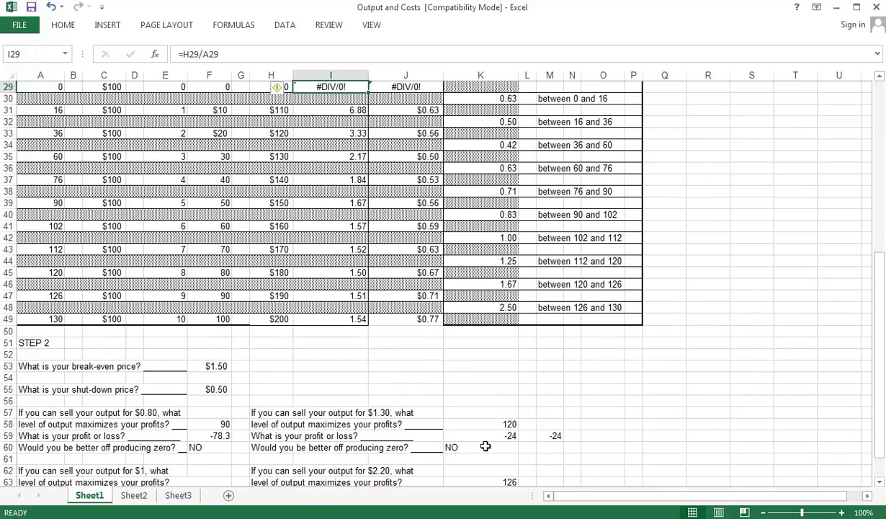
pyautogui.press('Down')
pyautogui.press('Down')
pyautogui.press('Down')
pyautogui.press('Down')
pyautogui.press('Down')
pyautogui.press('Down')
pyautogui.press('Down')
pyautogui.press('Down')
pyautogui.press('Down')
pyautogui.press('Down')
pyautogui.press('Down')
pyautogui.press('Down')
pyautogui.press('Down')
pyautogui.press('Down')
pyautogui.press('Down')
pyautogui.press('Down')
pyautogui.press('Down')
pyautogui.press('Down')
pyautogui.press('Down')
pyautogui.press('Down')
pyautogui.press('Down')
pyautogui.press('Down')
pyautogui.press('Down')
pyautogui.press('Down')
pyautogui.press('Down')
pyautogui.press('Down')
pyautogui.press('Down')
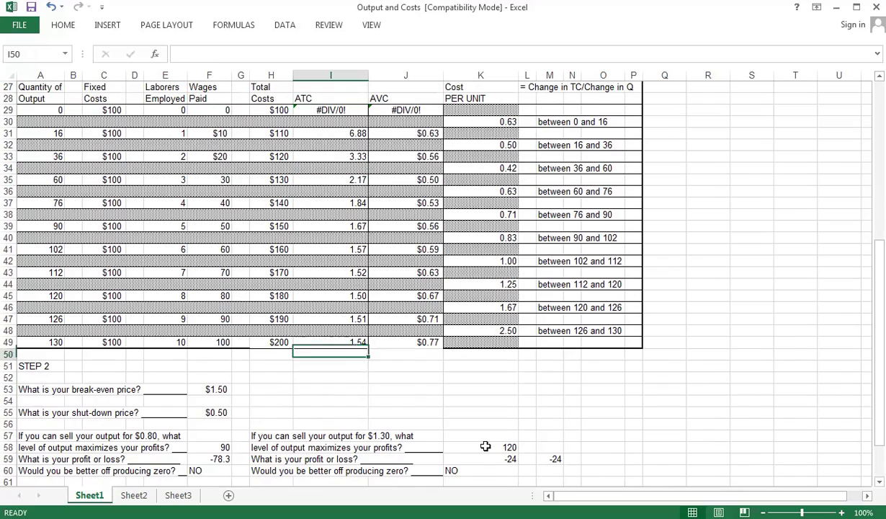
pyautogui.press('Down')
pyautogui.press('Down')
pyautogui.press('Down')
pyautogui.press('Down')
pyautogui.press('Down')
pyautogui.press('Down')
pyautogui.press('Down')
pyautogui.press('Down')
pyautogui.press('Down')
pyautogui.press('Down')
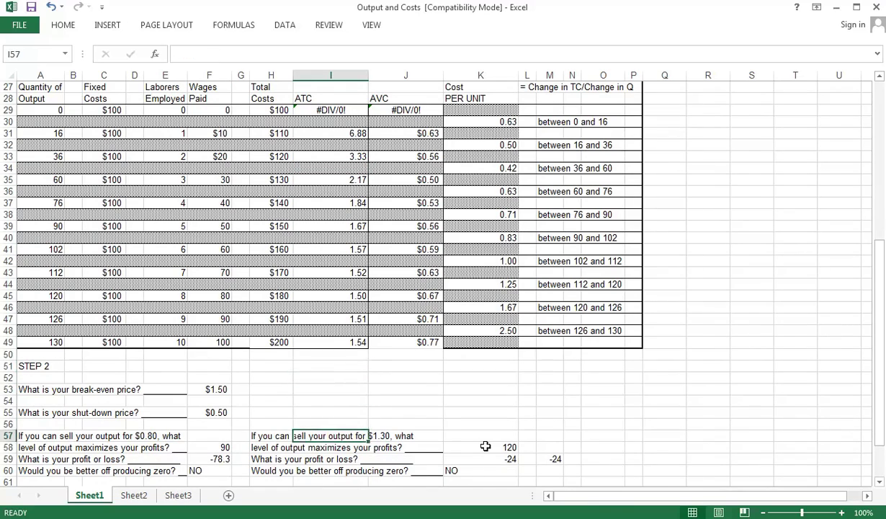
pyautogui.press('Down')
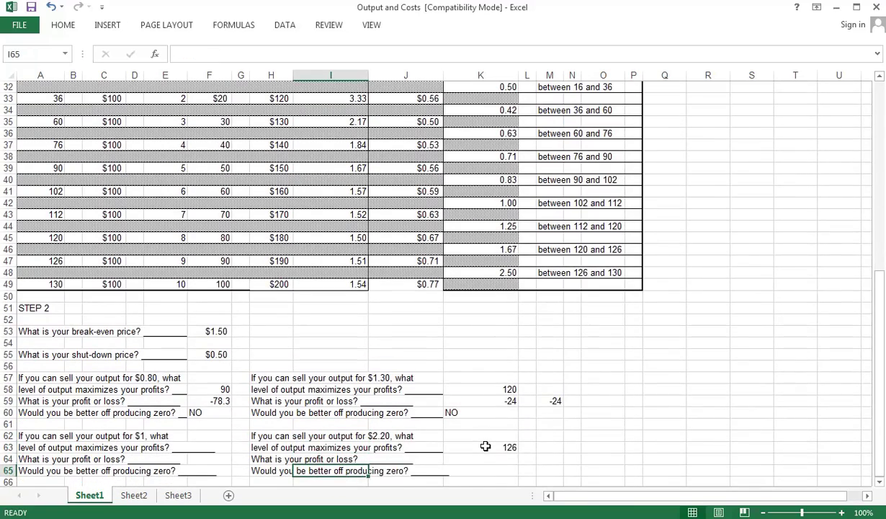
pyautogui.press('Right')
pyautogui.press('Right')
# Enter the $2.20 profit formula =(2.20-1.51)*126 in K65
pyautogui.write('=')
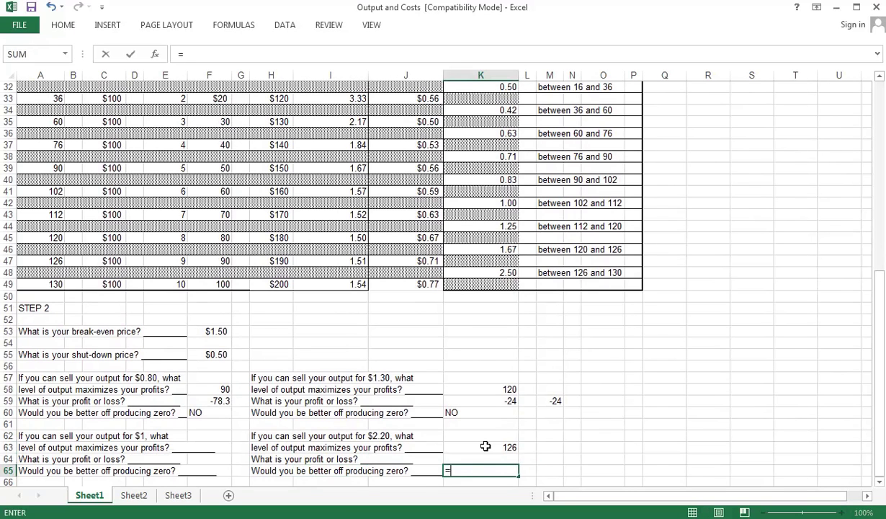
pyautogui.write('(2.20')
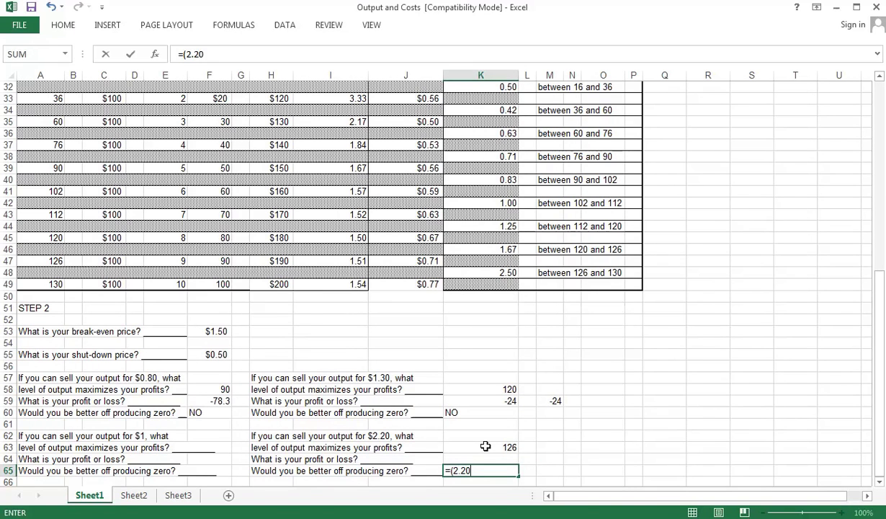
pyautogui.write('-1.51)')
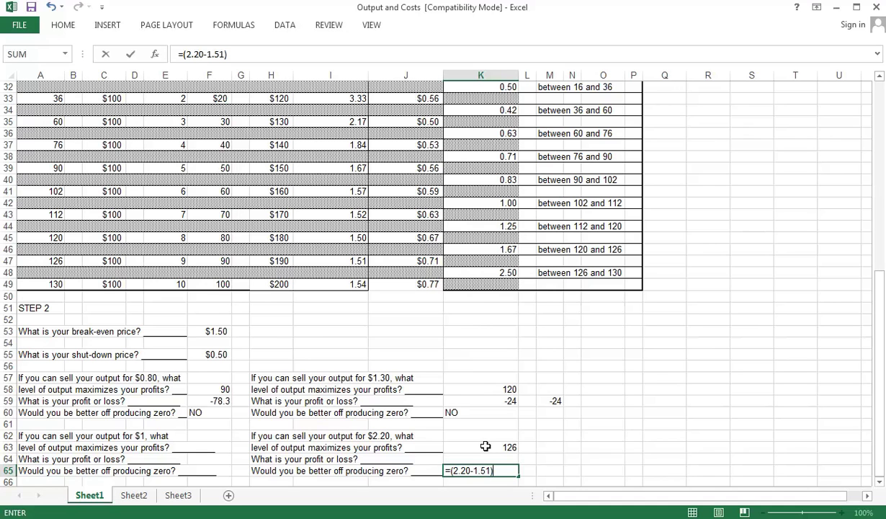
pyautogui.write('*126')
pyautogui.press('Return')
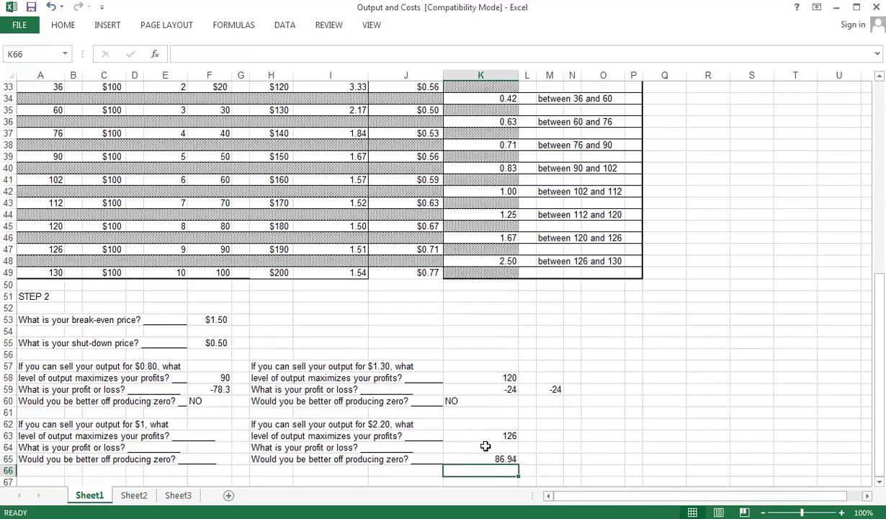
pyautogui.press('Up')
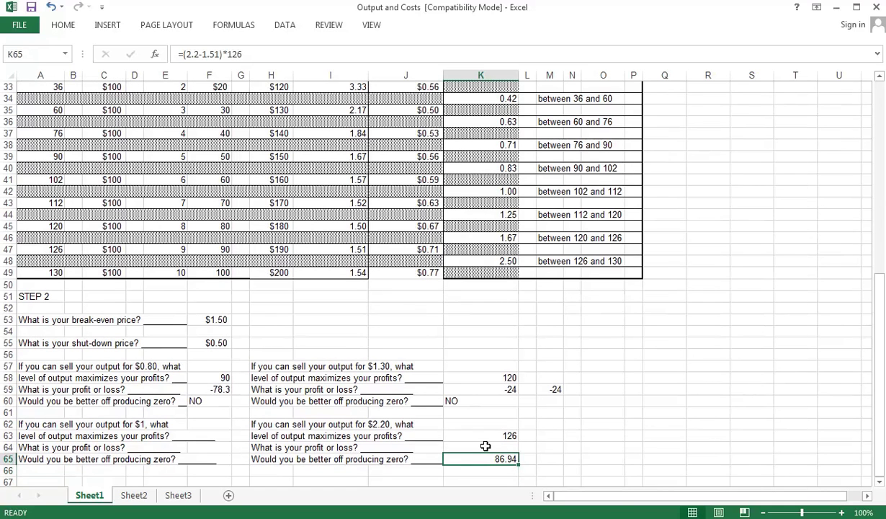
# Compute the 126*2.20 revenue check in M65, giving 277.2
pyautogui.press('Right')
pyautogui.press('Right')
pyautogui.write('=')
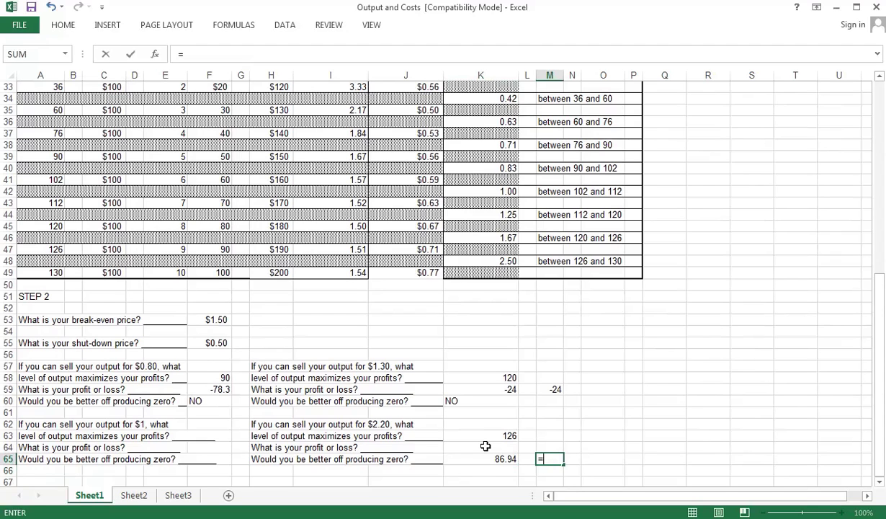
pyautogui.write('126*2.20')
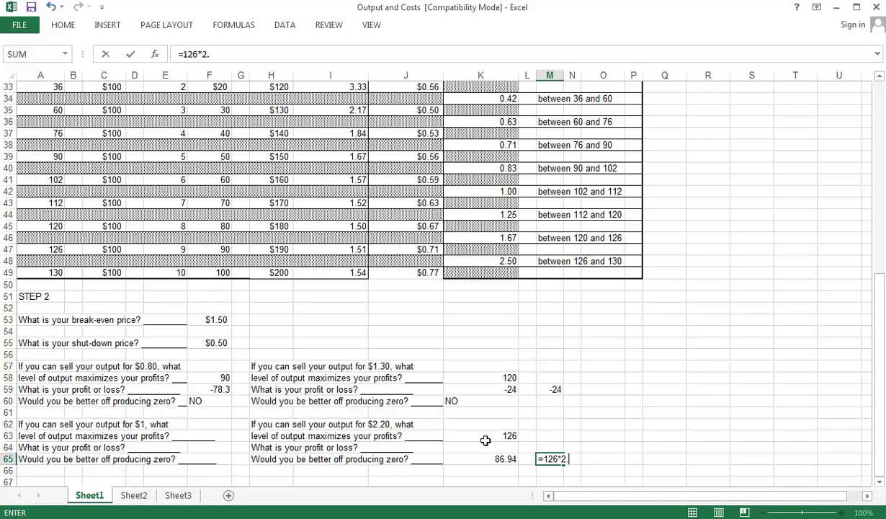
pyautogui.click(486, 440)
pyautogui.click(486, 444)
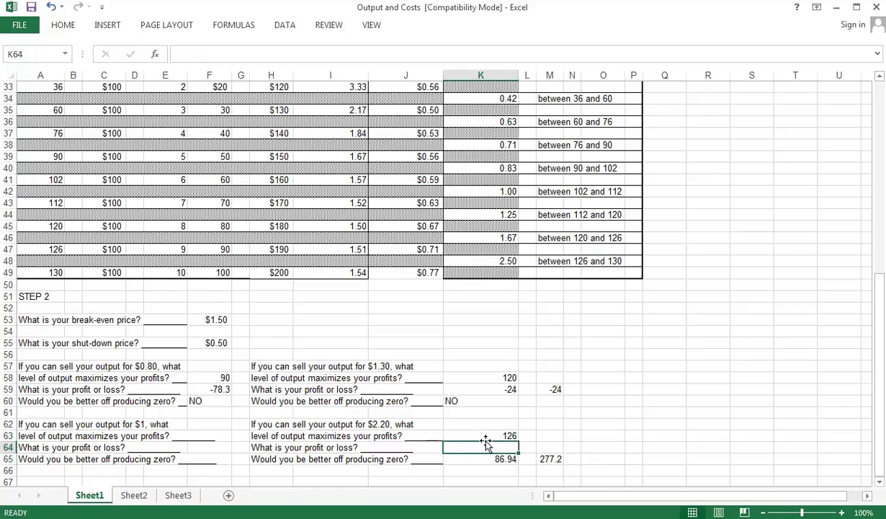
pyautogui.click(551, 459)
# Extend the M65 check to =126*2.20 - 200, so it reads 77.2
pyautogui.click(375, 53)
pyautogui.write('- 200')
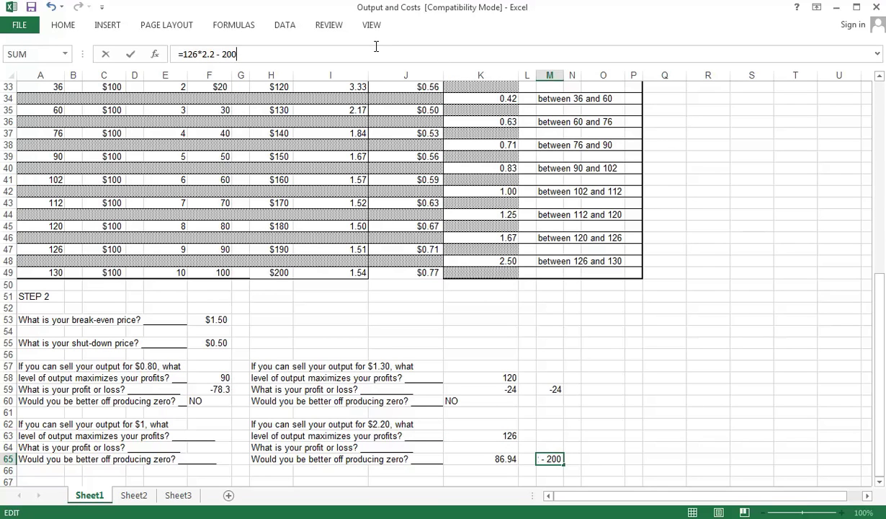
pyautogui.press('Return')
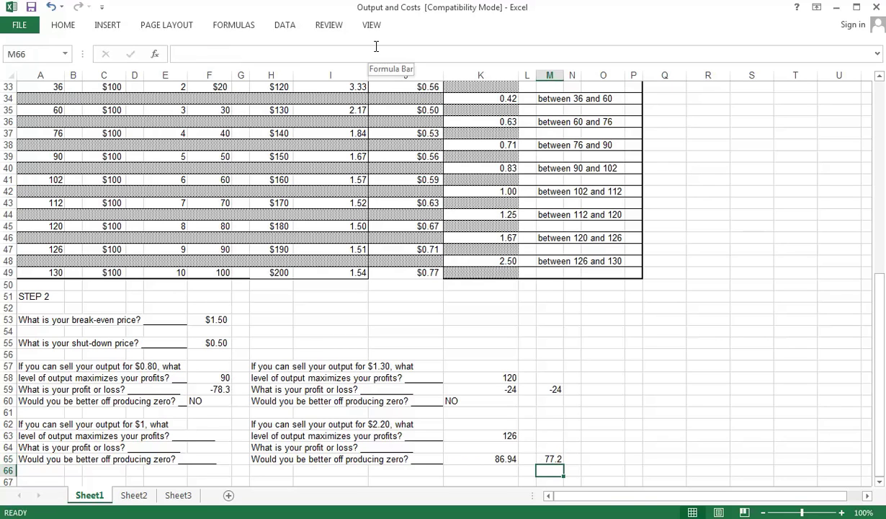
pyautogui.press('Up')
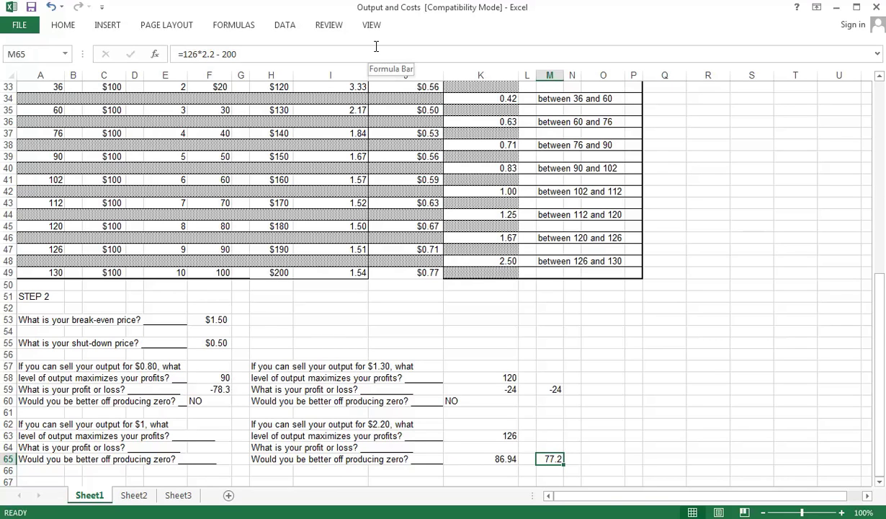
# Compare K65 with the average and total cost for 126 units in I47 and H47
pyautogui.press('Left')
pyautogui.press('Left')
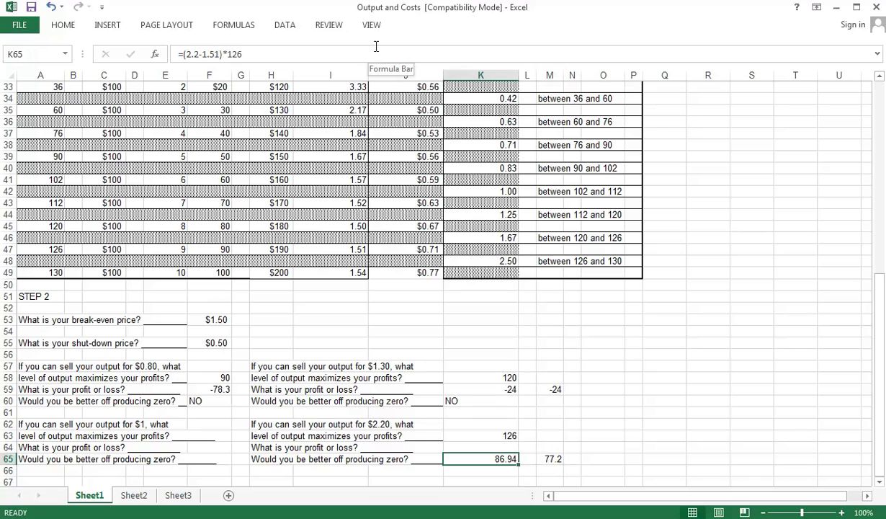
pyautogui.press('Up')
pyautogui.press('Up')
pyautogui.press('Up')
pyautogui.press('Up')
pyautogui.press('Up')
pyautogui.press('Up')
pyautogui.press('Up')
pyautogui.press('Up')
pyautogui.press('Up')
pyautogui.press('Up')
pyautogui.press('Up')
pyautogui.press('Up')
pyautogui.press('Up')
pyautogui.press('Up')
pyautogui.press('Up')
pyautogui.press('Up')
pyautogui.press('Up')
pyautogui.press('Up')
pyautogui.press('Up')
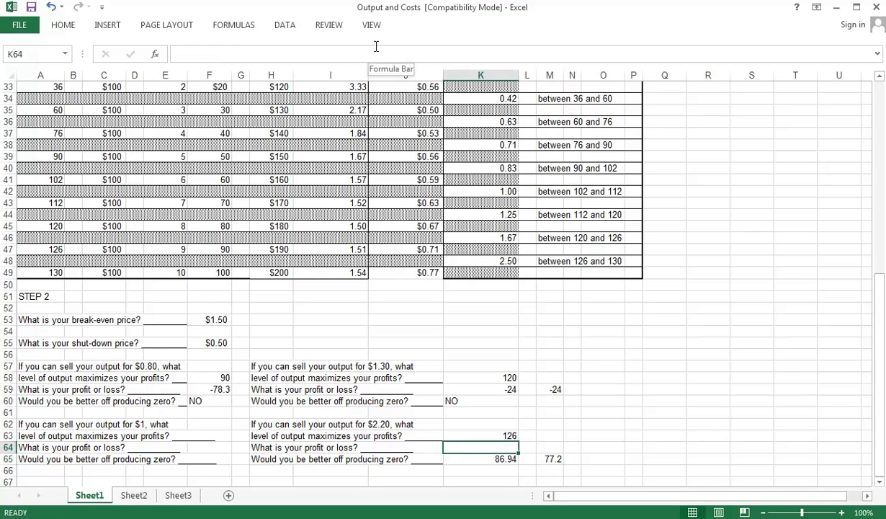
pyautogui.press('Down')
pyautogui.press('Down')
pyautogui.press('Down')
pyautogui.press('Down')
pyautogui.press('Down')
pyautogui.press('Down')
pyautogui.press('Down')
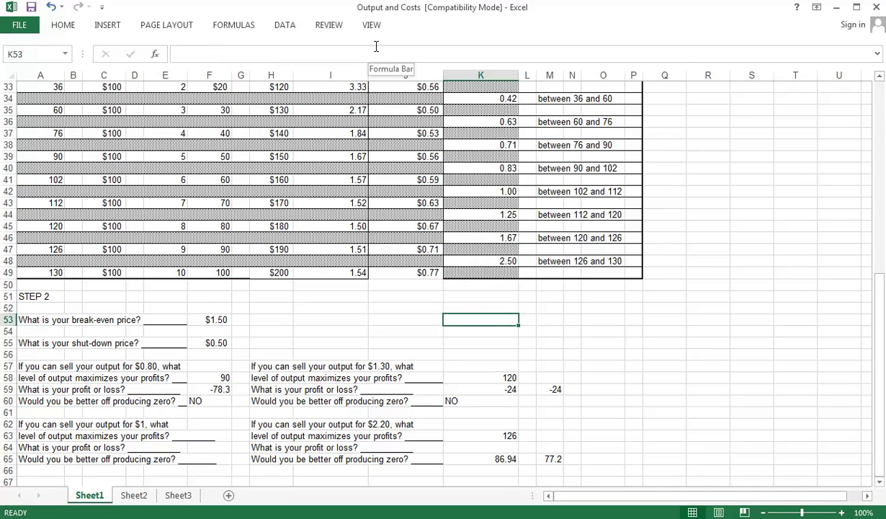
pyautogui.press('Left')
pyautogui.press('Left')
pyautogui.press('Up')
pyautogui.press('Up')
pyautogui.press('Up')
pyautogui.press('Up')
pyautogui.press('Up')
pyautogui.press('Up')
pyautogui.press('Left')
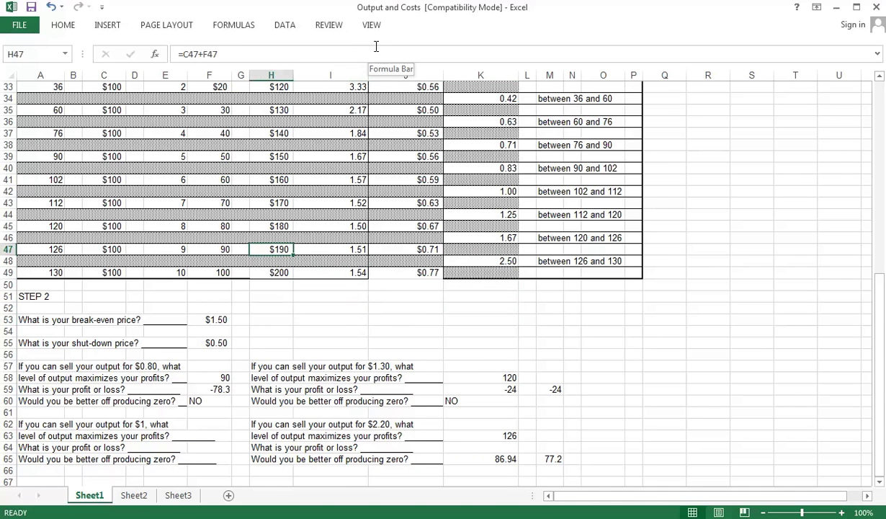
pyautogui.press('Down')
pyautogui.press('Down')
pyautogui.press('Down')
pyautogui.press('Down')
pyautogui.press('Down')
pyautogui.press('Right')
pyautogui.press('Right')
pyautogui.press('Right')
pyautogui.press('Down')
pyautogui.press('Down')
pyautogui.press('Down')
pyautogui.press('Down')
pyautogui.press('Down')
pyautogui.press('Down')
pyautogui.press('Down')
pyautogui.press('Down')
pyautogui.press('Down')
pyautogui.press('Down')
pyautogui.press('Down')
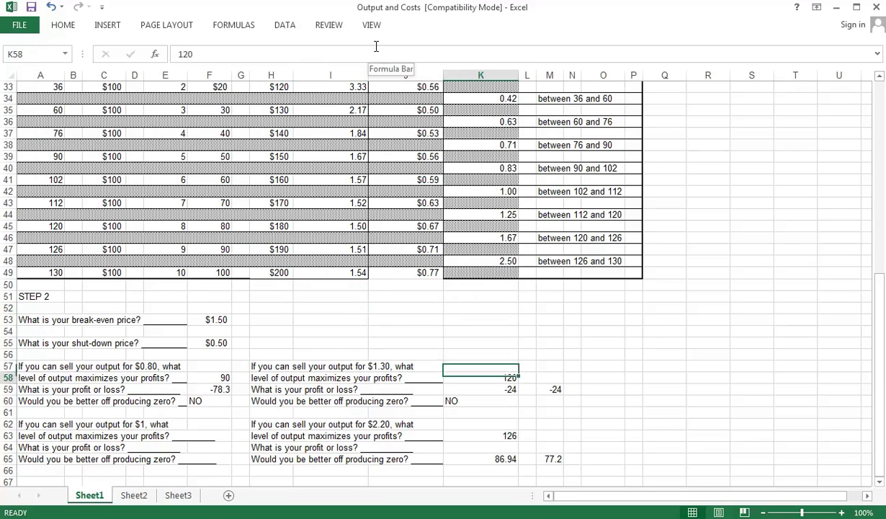
pyautogui.press('Down')
pyautogui.press('Down')
pyautogui.press('Right')
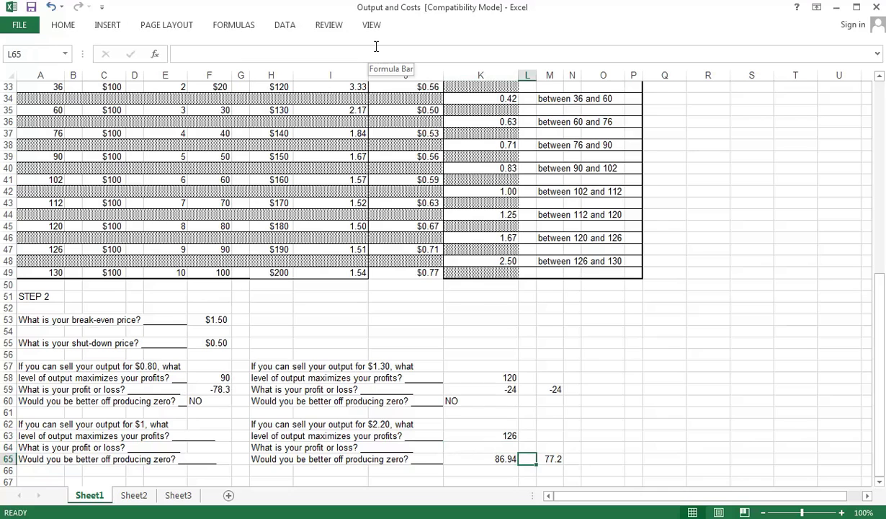
pyautogui.press('Right')
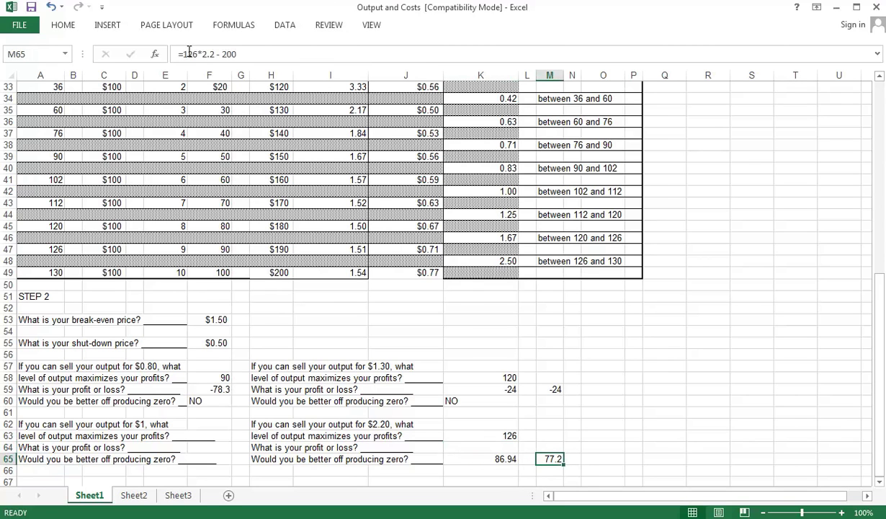
# Change the M65 check to subtract 190 instead of 200, giving 87.2
pyautogui.click(234, 54)
pyautogui.press('BackSpace')
pyautogui.press('BackSpace')
pyautogui.press('BackSpace')
pyautogui.write('190')
pyautogui.press('Return')
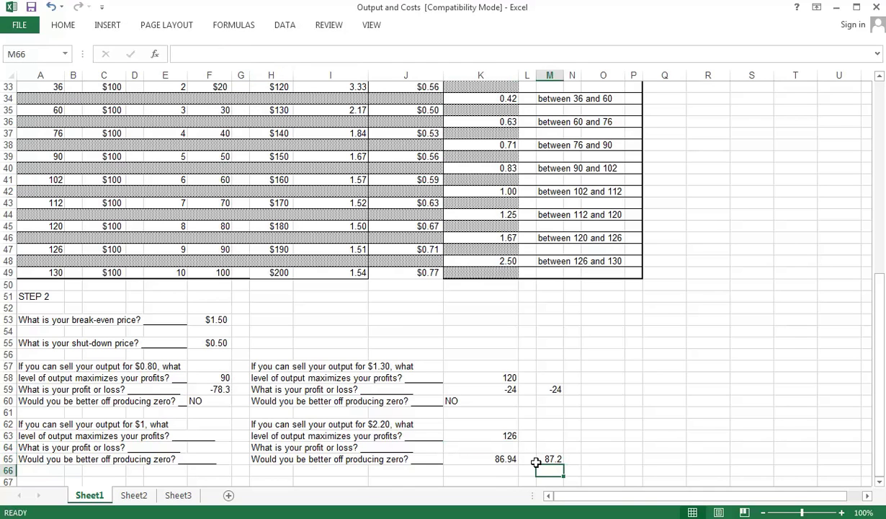
# Compare the K65 profit answer and M65 check against the I47 average cost formula
pyautogui.click(505, 459)
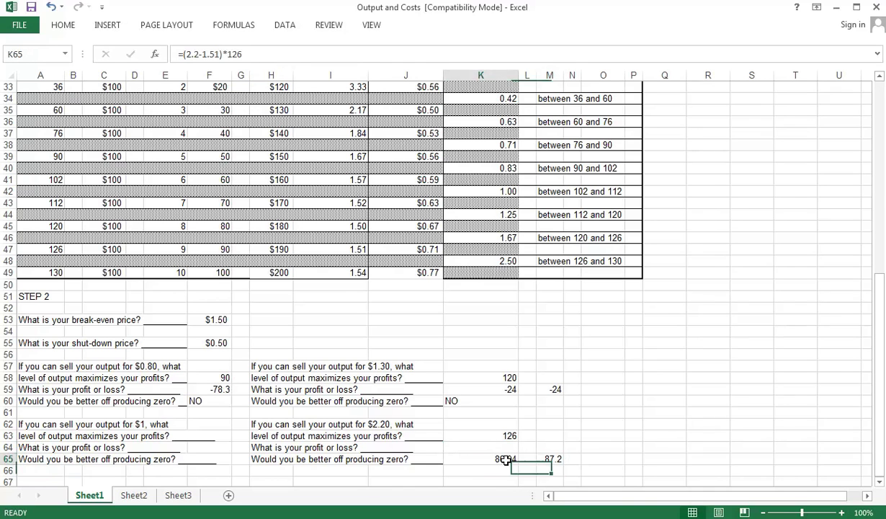
pyautogui.click(542, 464)
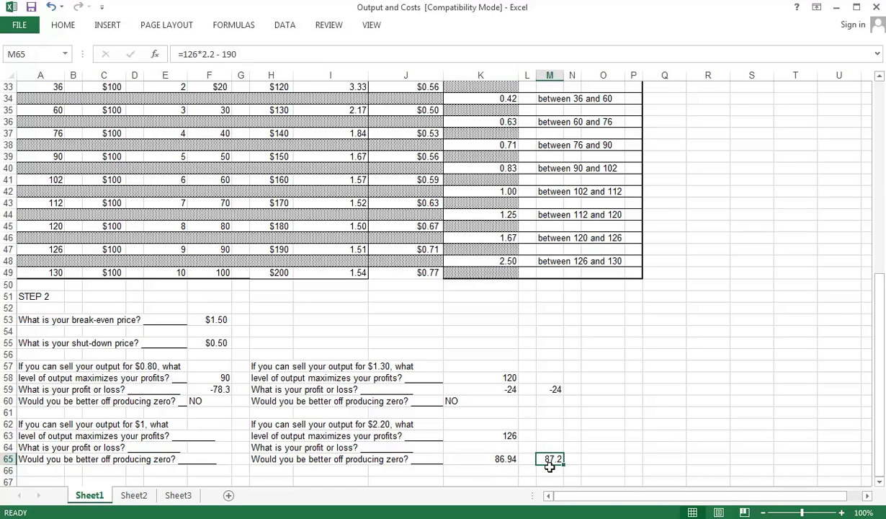
pyautogui.click(499, 459)
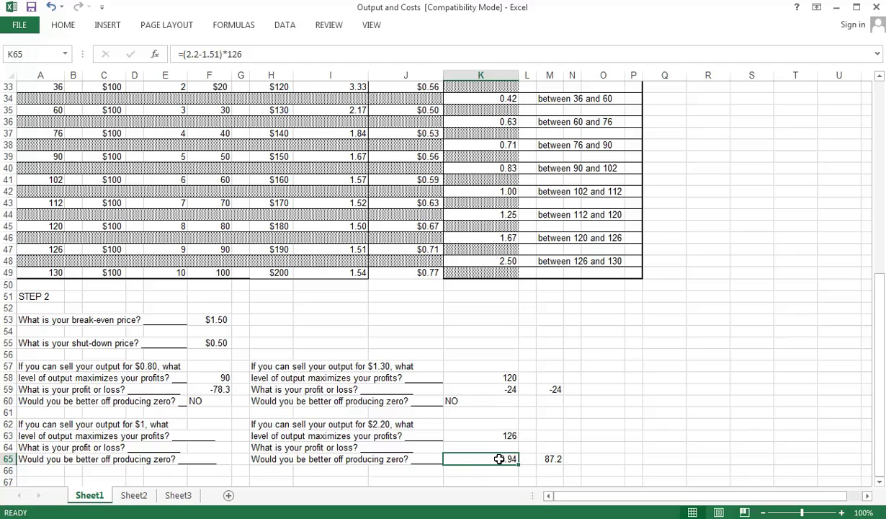
pyautogui.click(321, 249)
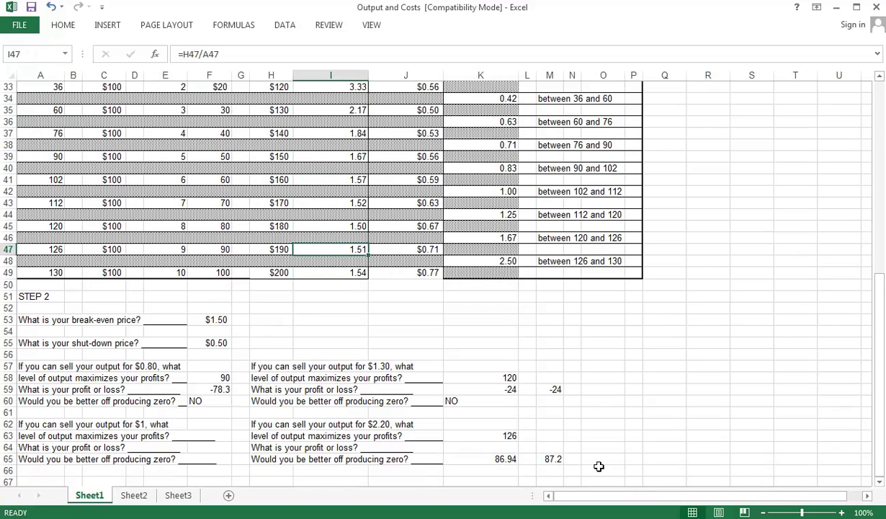
# Replace the hard-coded 1.51 in K65 with I47, making =(2.2-I47)*126 show 87.2
pyautogui.click(506, 454)
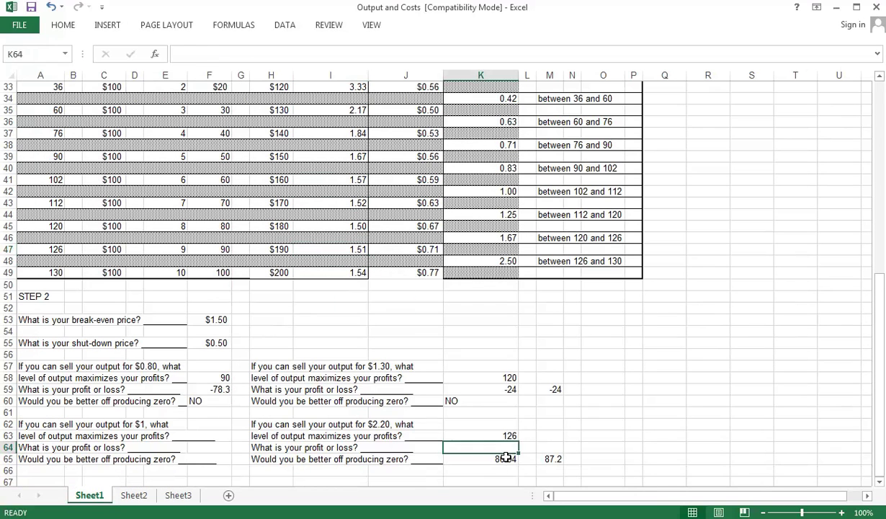
pyautogui.click(205, 55)
pyautogui.moveTo(201, 54); pyautogui.dragTo(220, 55)
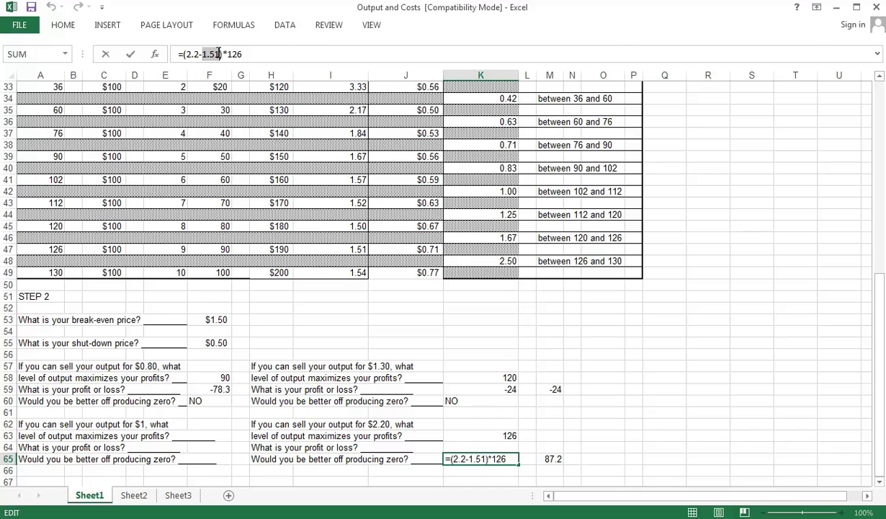
pyautogui.press('BackSpace')
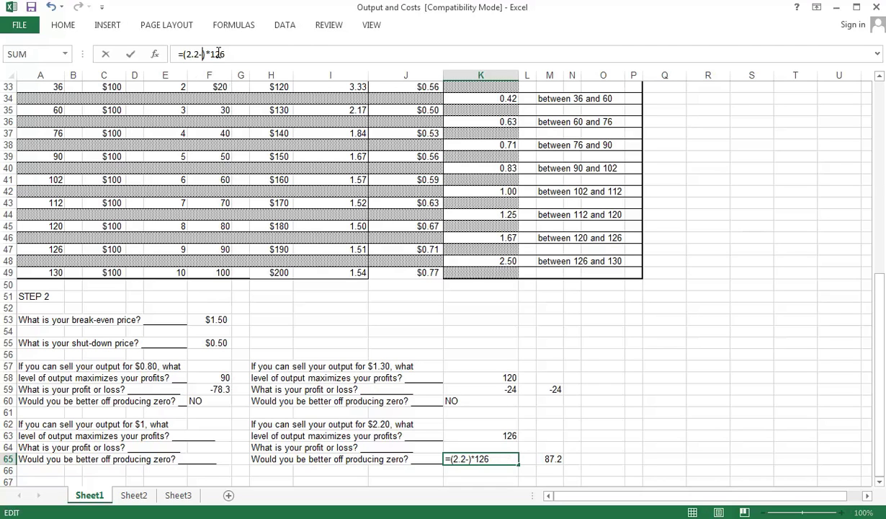
pyautogui.click(324, 250)
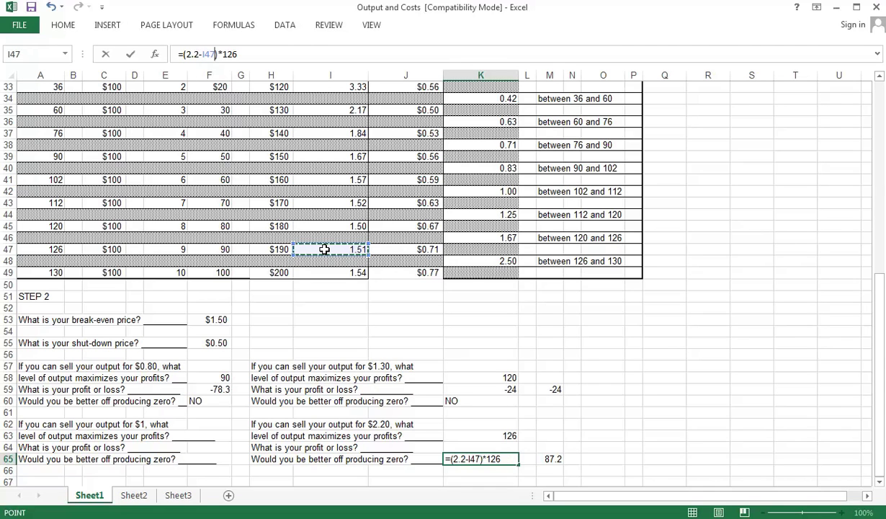
pyautogui.press('Return')
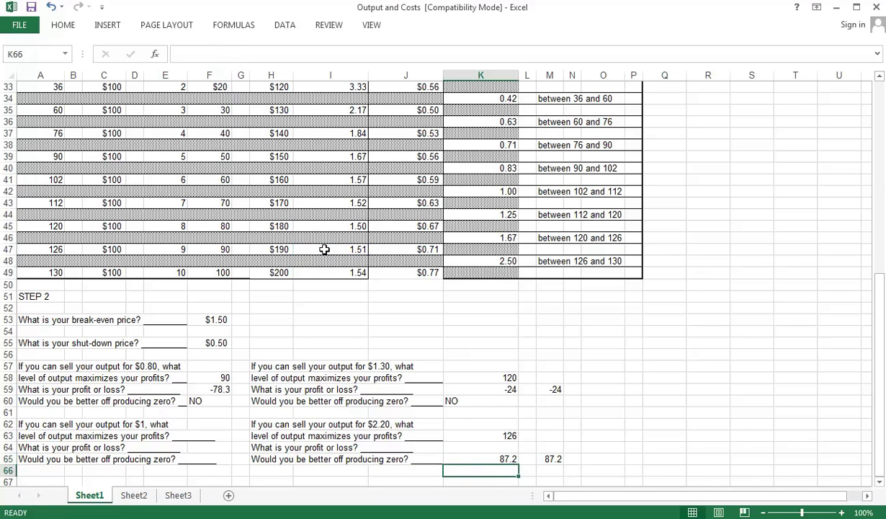
# Revisit the average cost value in I47 in the cost table
pyautogui.press('Up')
pyautogui.press('Up')
pyautogui.press('Up')
pyautogui.press('Up')
pyautogui.press('Up')
pyautogui.press('Up')
pyautogui.press('Up')
pyautogui.press('Up')
pyautogui.press('Up')
pyautogui.press('Up')
pyautogui.press('Up')
pyautogui.press('Up')
pyautogui.press('Up')
pyautogui.press('Up')
pyautogui.press('Up')
pyautogui.press('Up')
pyautogui.press('Up')
pyautogui.press('Up')
pyautogui.press('Up')
pyautogui.press('Up')
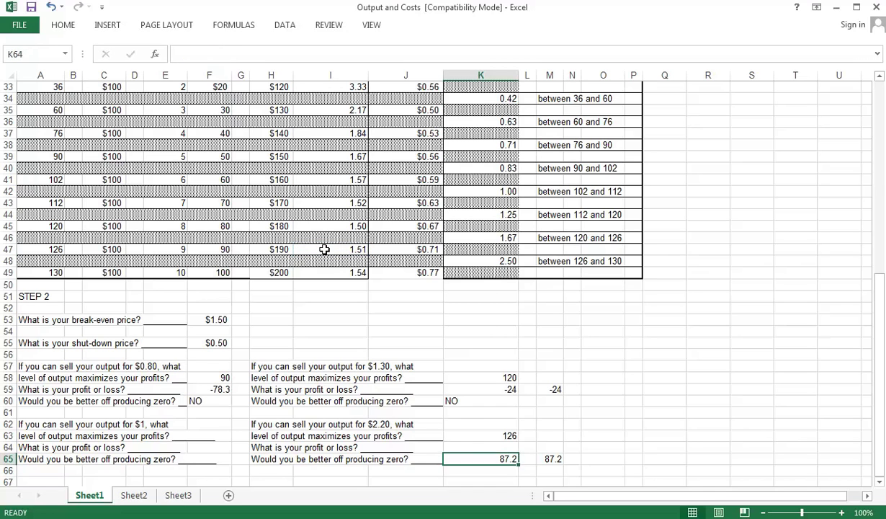
pyautogui.press('Left')
pyautogui.press('Left')
pyautogui.press('Left')
pyautogui.press('Down')
pyautogui.press('Down')
pyautogui.press('Down')
pyautogui.press('Right')
pyautogui.hotkey('ctrl', 'c')
pyautogui.press('Down')
pyautogui.press('Escape')
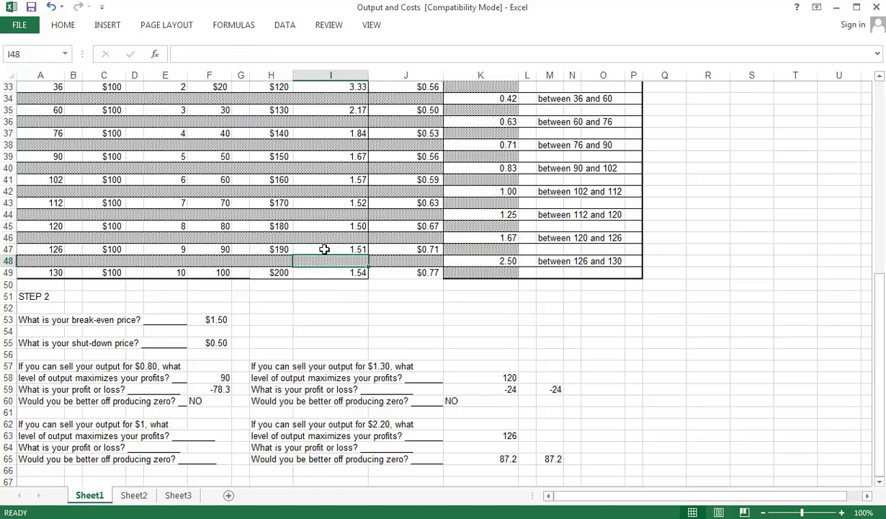
# Compare the 87.2 profit in K65 with the 87.2 check in M65
pyautogui.press('Right')
pyautogui.press('Right')
pyautogui.press('Down')
pyautogui.press('Down')
pyautogui.press('Down')
pyautogui.press('Down')
pyautogui.press('Down')
pyautogui.press('Down')
pyautogui.press('Down')
pyautogui.press('Down')
pyautogui.press('Down')
pyautogui.press('Down')
pyautogui.press('Down')
pyautogui.press('Down')
pyautogui.press('Down')
pyautogui.press('Down')
pyautogui.press('Down')
pyautogui.press('Down')
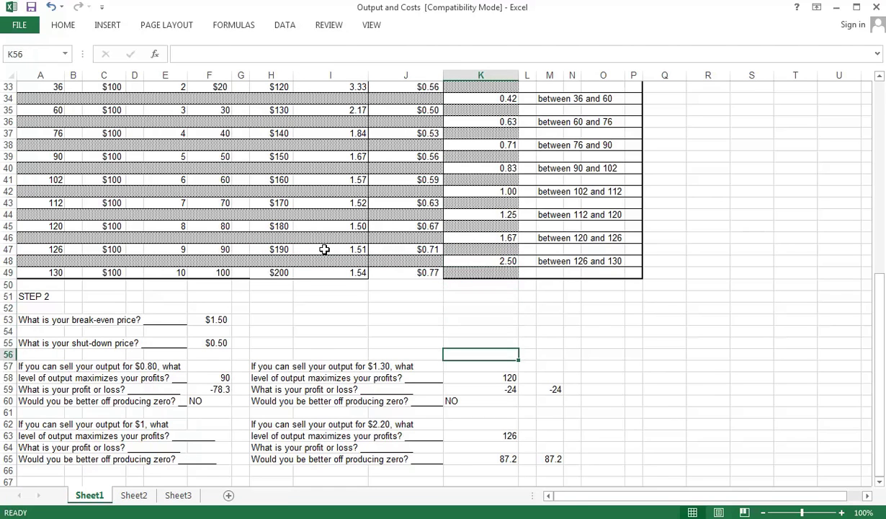
pyautogui.press('Down')
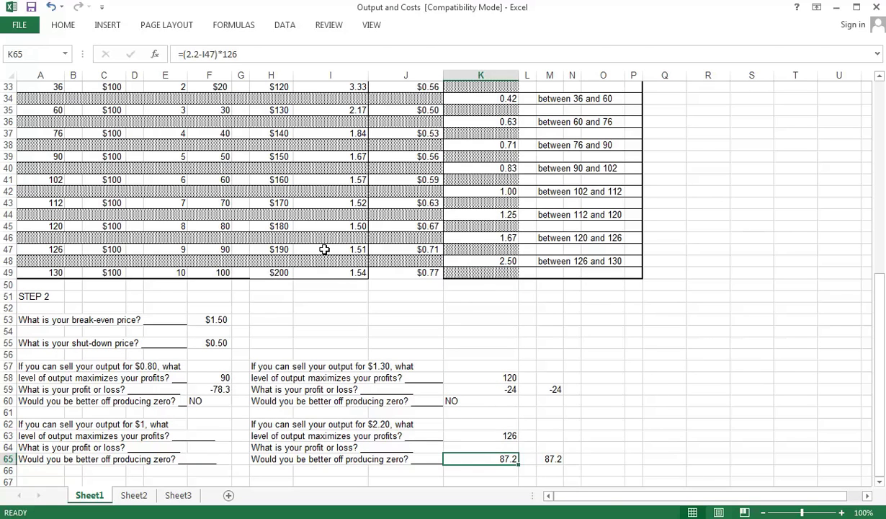
pyautogui.press('Right')
pyautogui.press('Right')
pyautogui.press('Left')
pyautogui.press('Left')
pyautogui.press('Right')
pyautogui.press('Right')
pyautogui.press('Left')
pyautogui.press('Left')
pyautogui.press('Down')
pyautogui.press('Right')
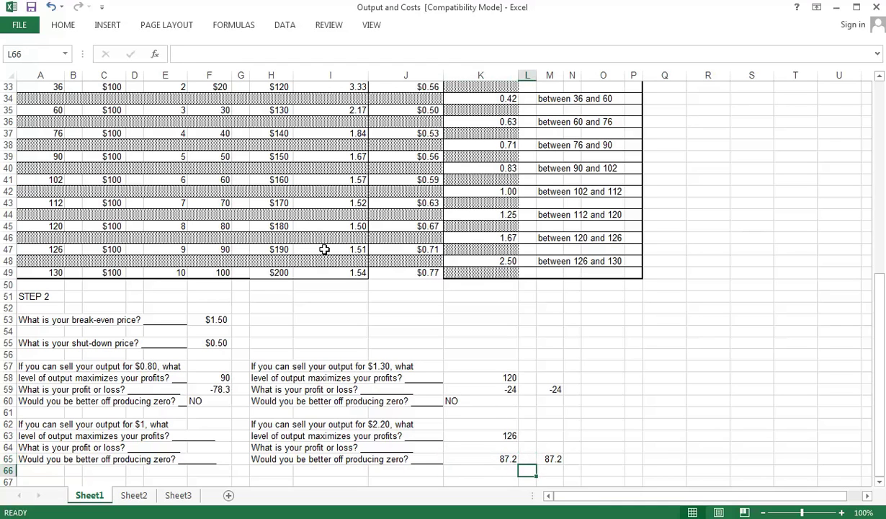